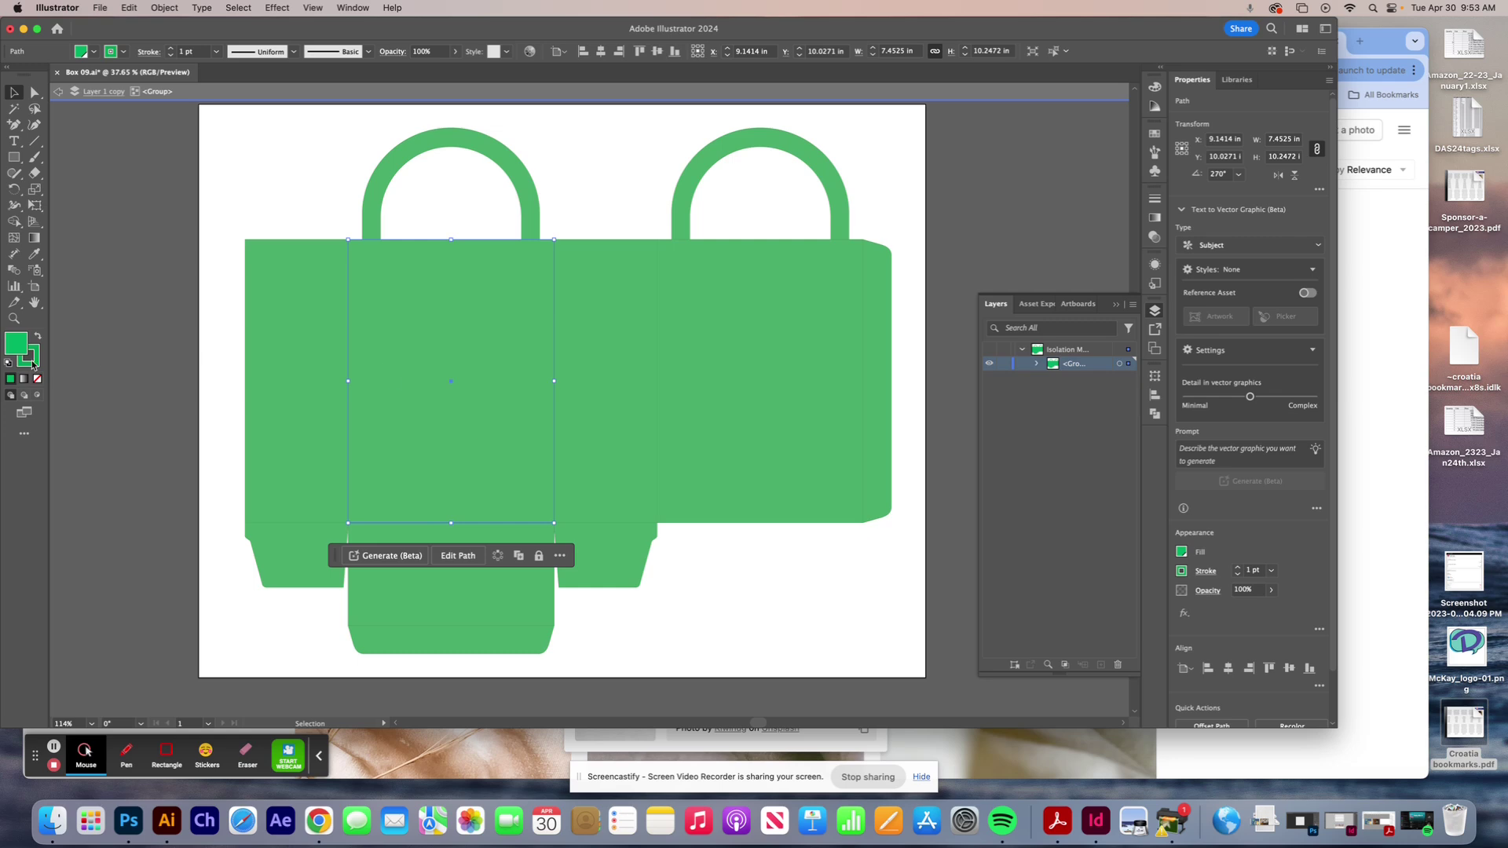
- Change the fill of the first large bag panel to the darker green #46875a
double_click(15, 346)
left_click(760, 402)
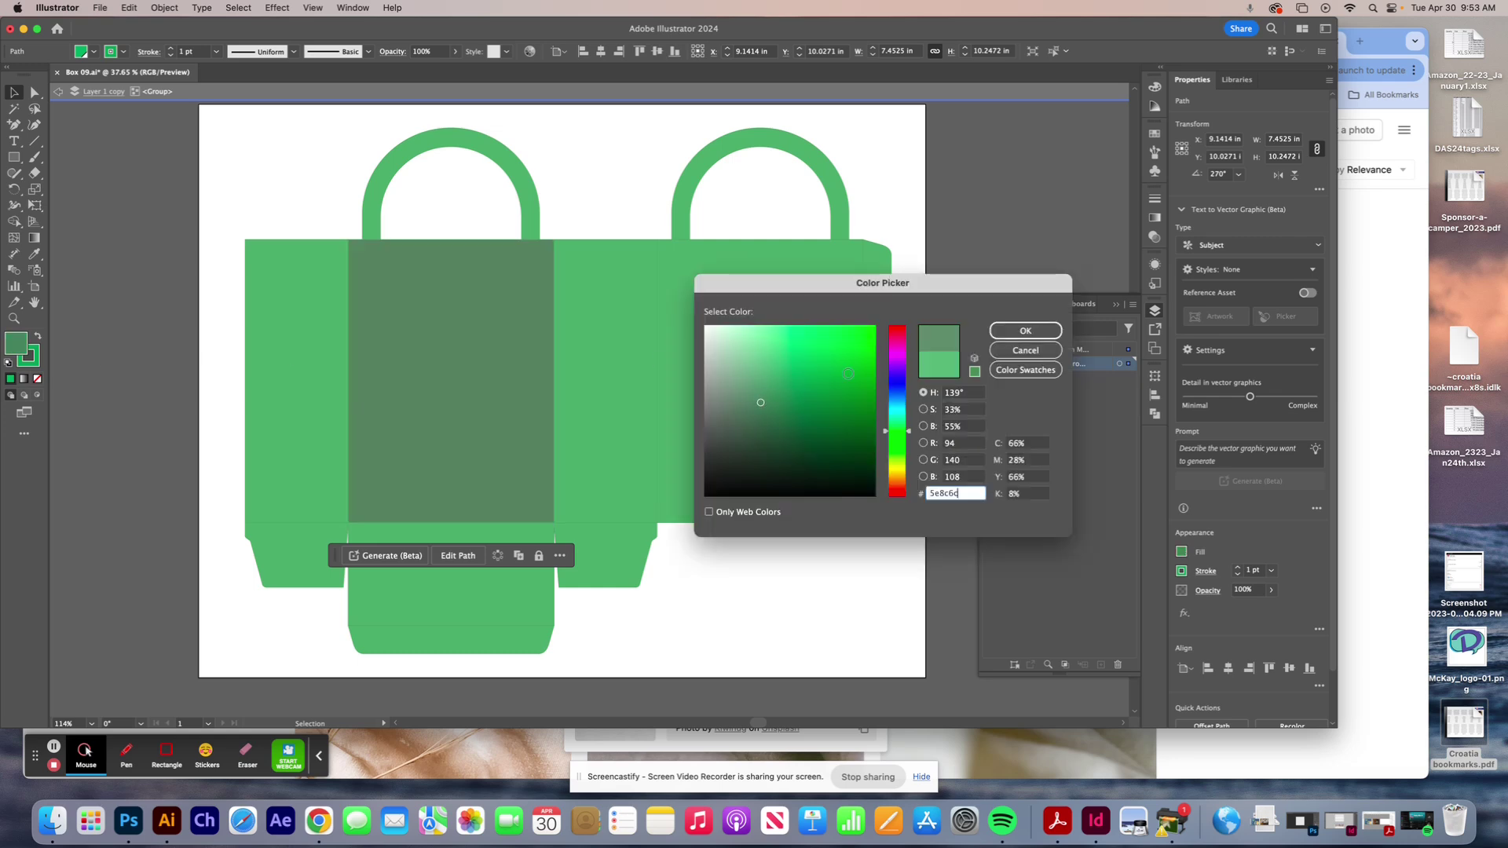
left_click(786, 404)
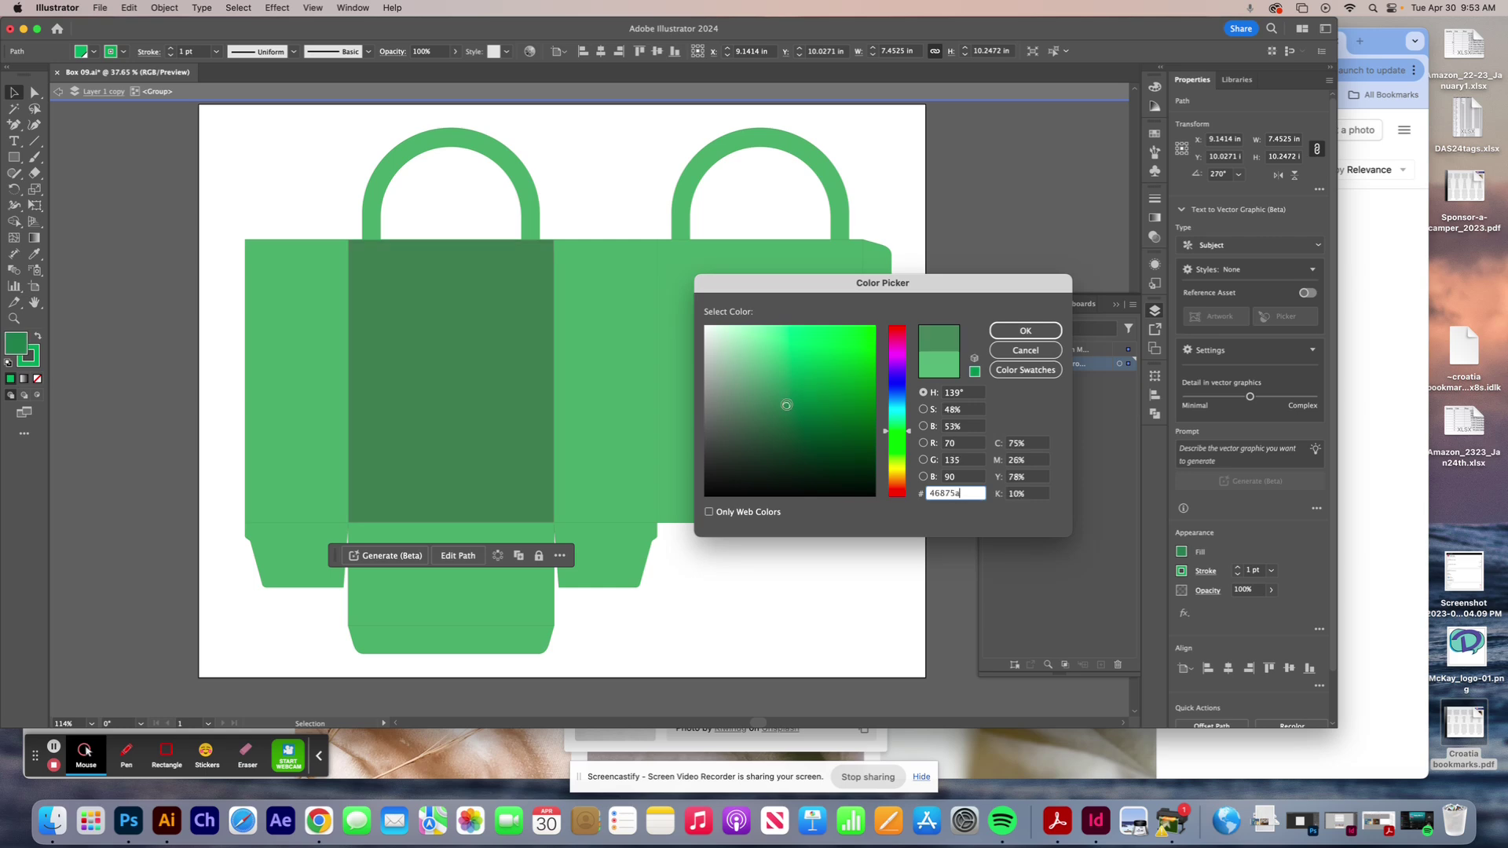
left_click(1013, 330)
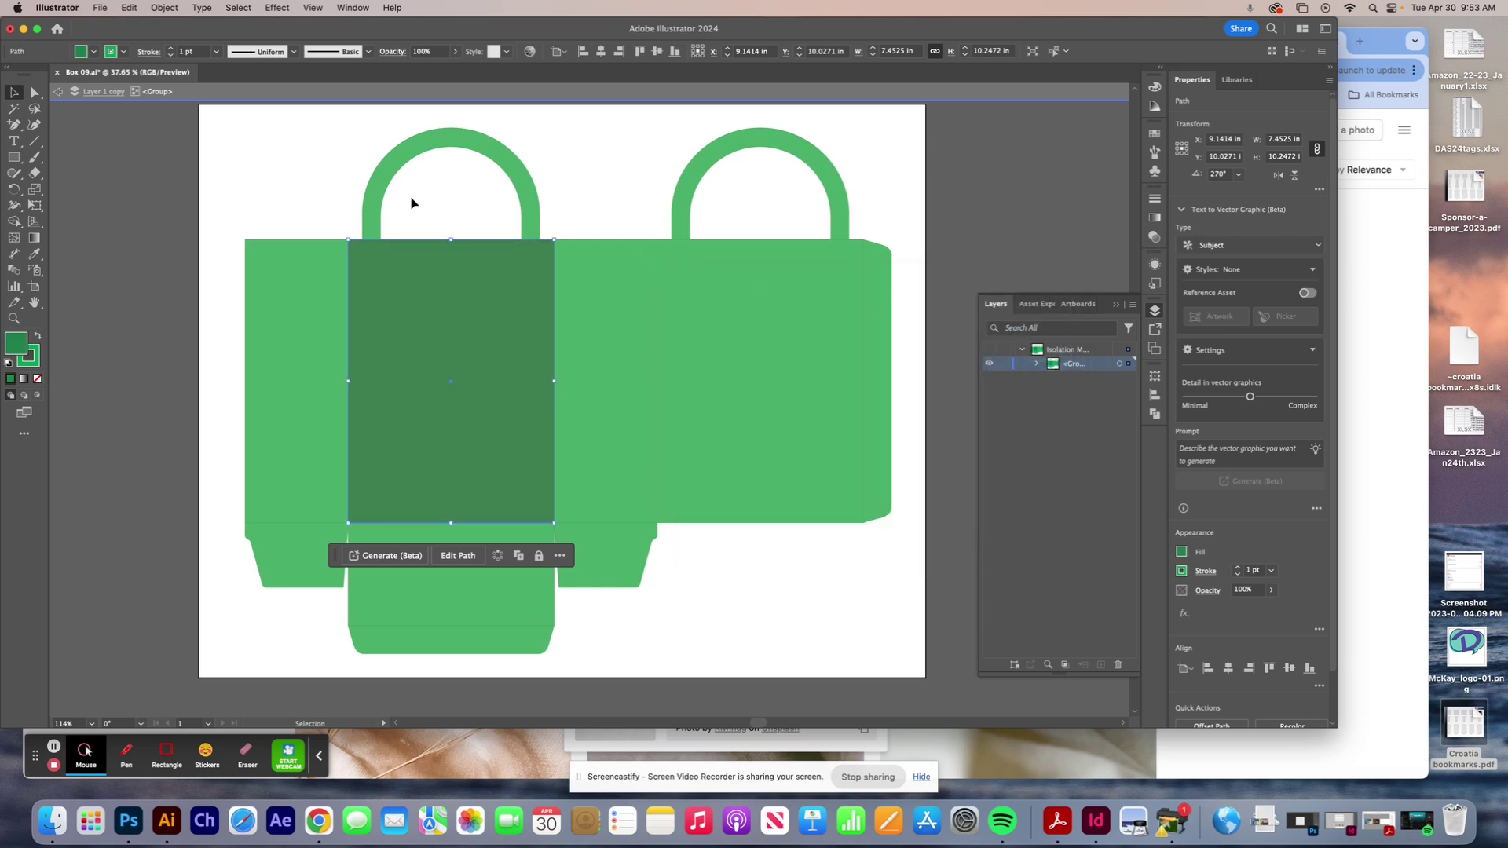
- Apply the darker green of the first large panel to the second large bag panel using the Eyedropper
left_click(732, 349)
key("i")
left_click(461, 334)
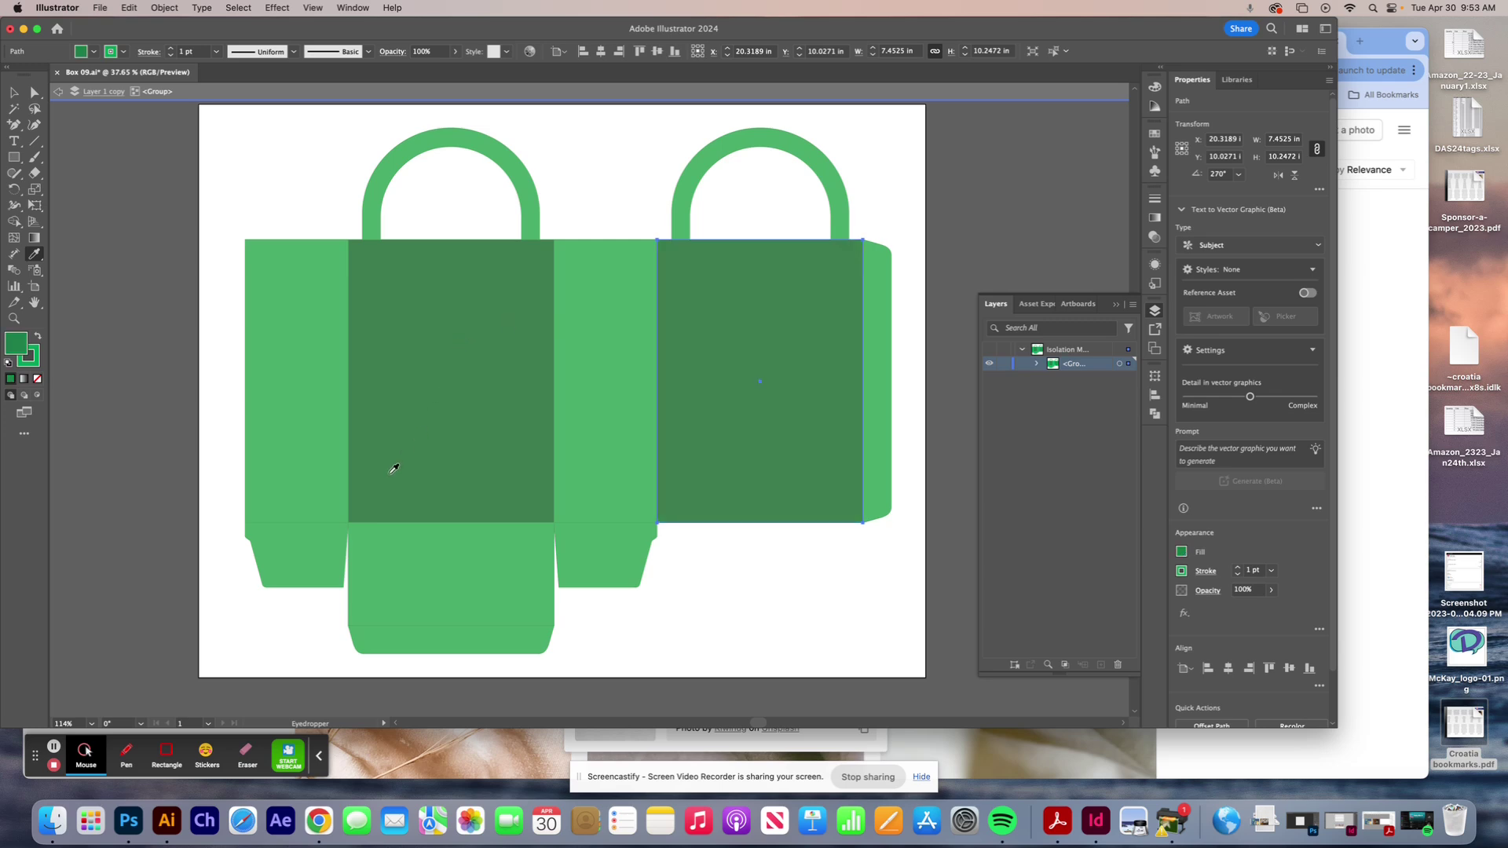
- Apply the dark green panel color to both small bottom side flaps with the Eyedropper and leave the group's isolation mode
left_click(303, 537, "super")
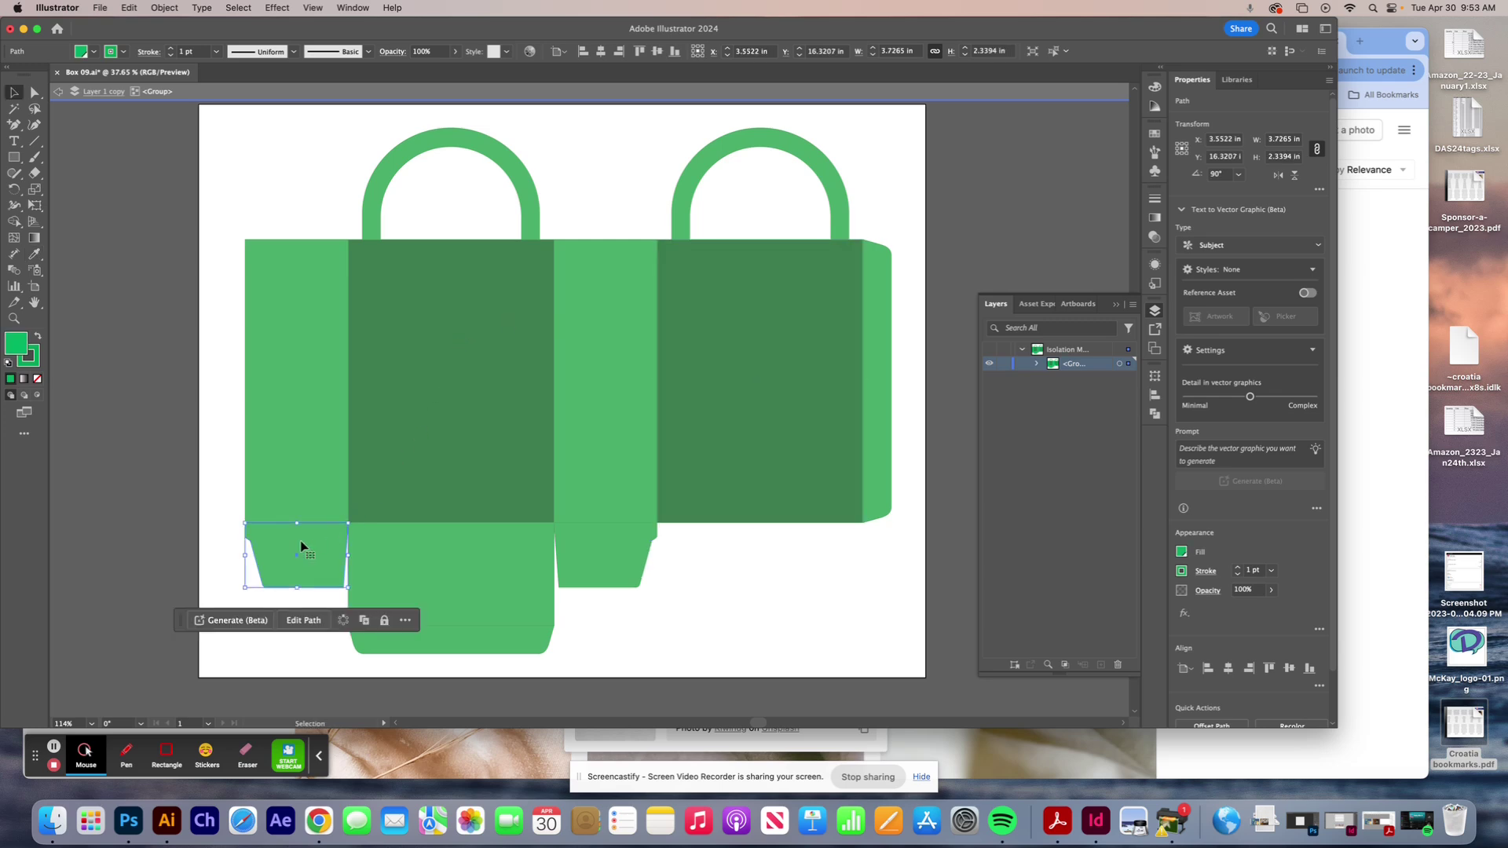
left_click(438, 423)
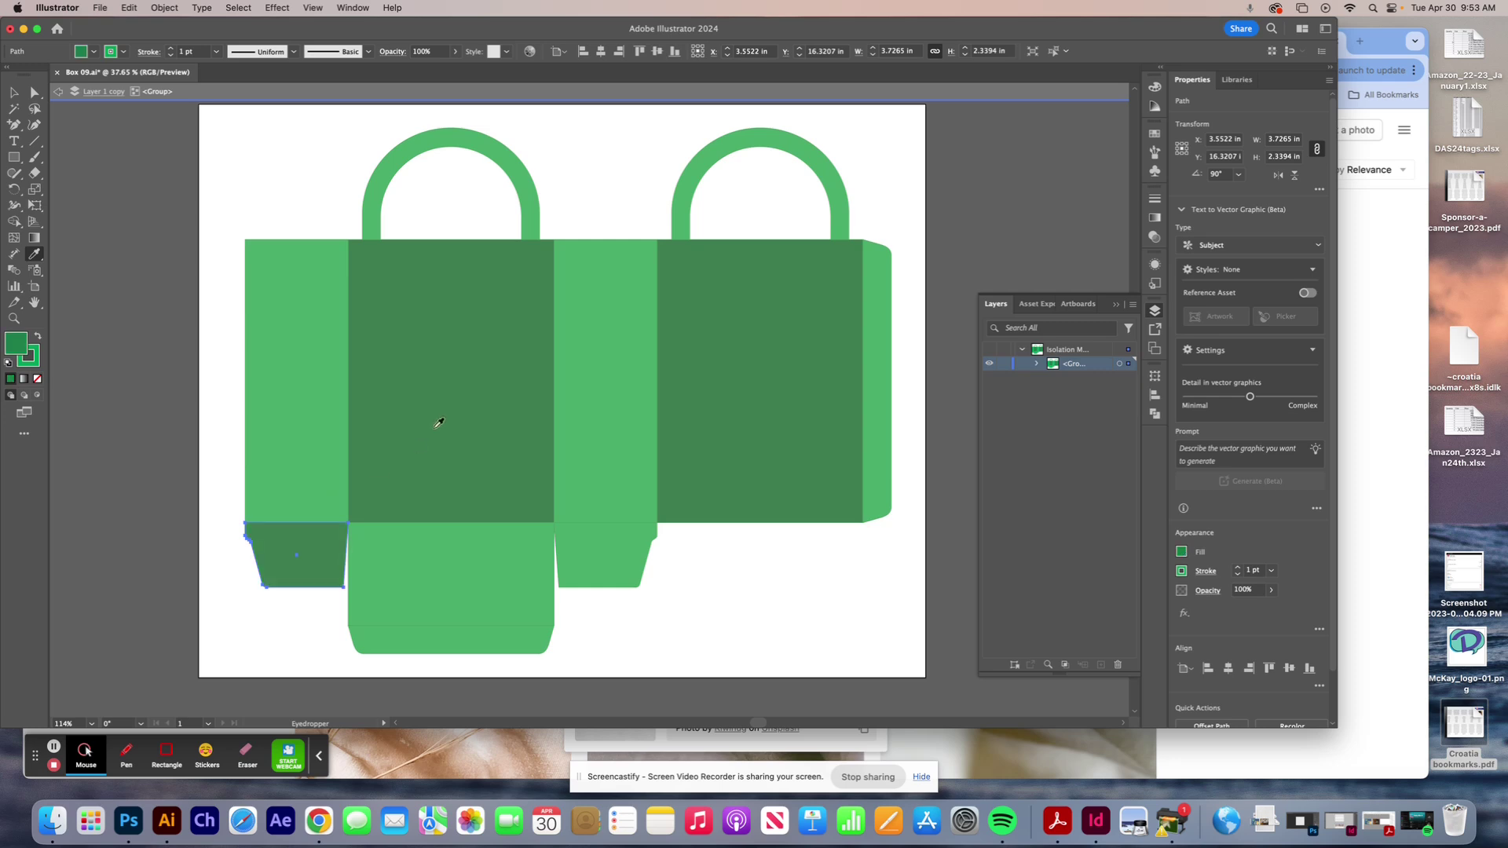
left_click(599, 558, "super")
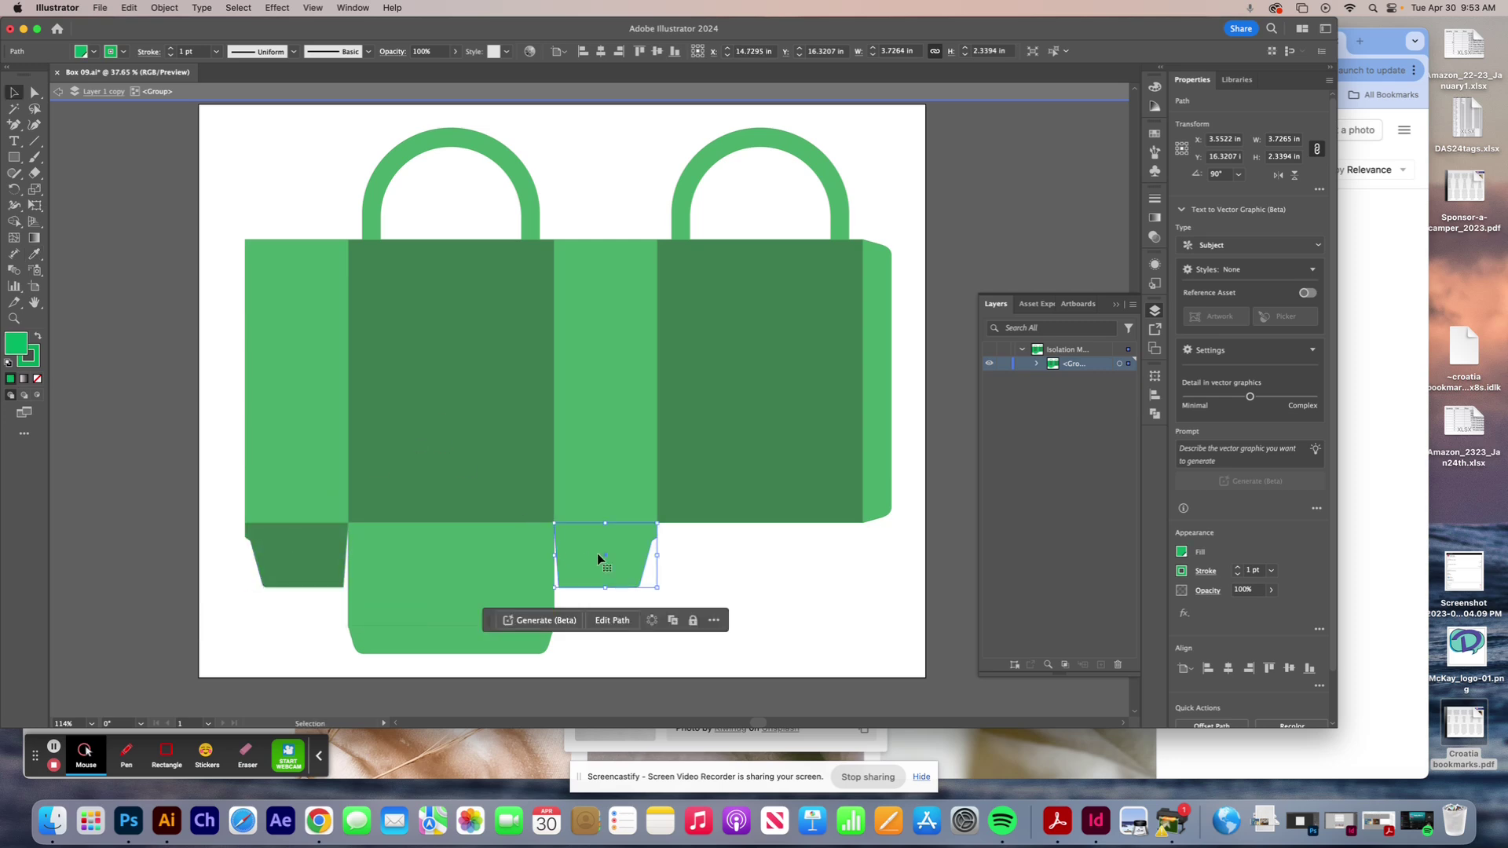
left_click(740, 411)
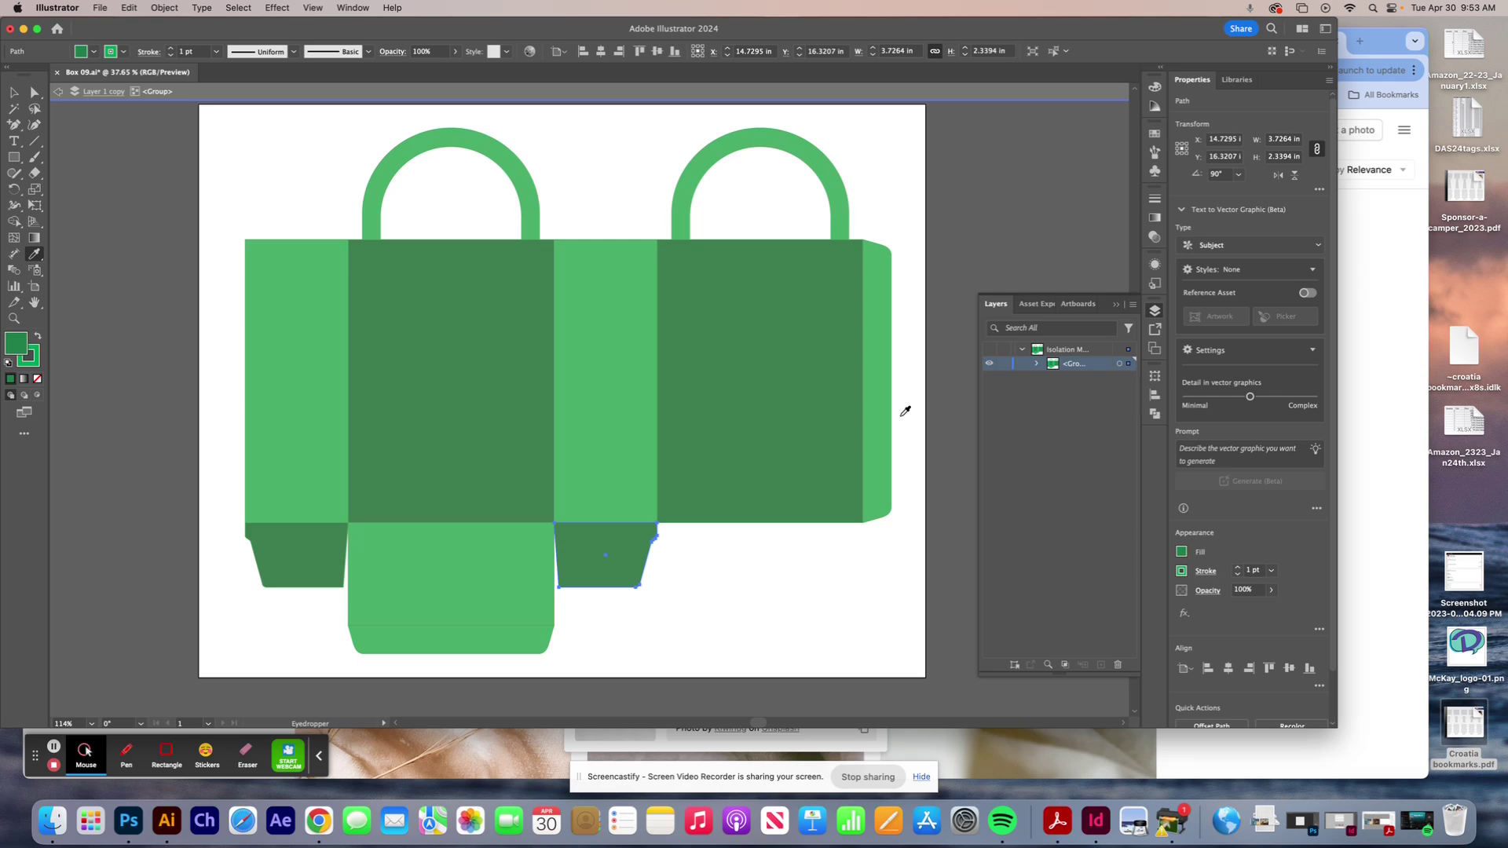
key("Escape")
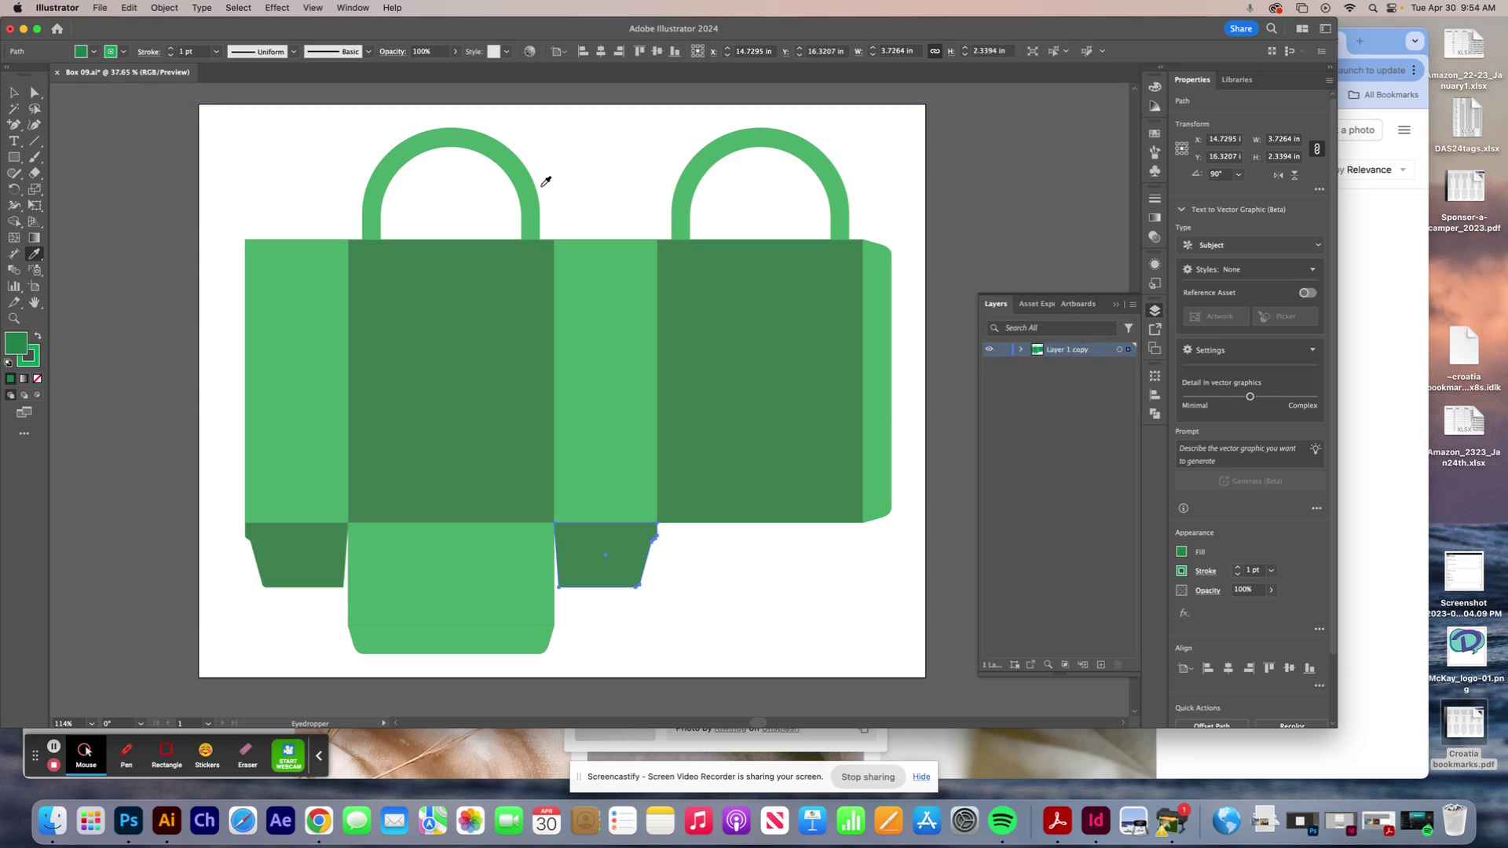
- Open the downloaded kiwihug Unsplash texture image in Preview to examine it, and close it again
left_click(1266, 816)
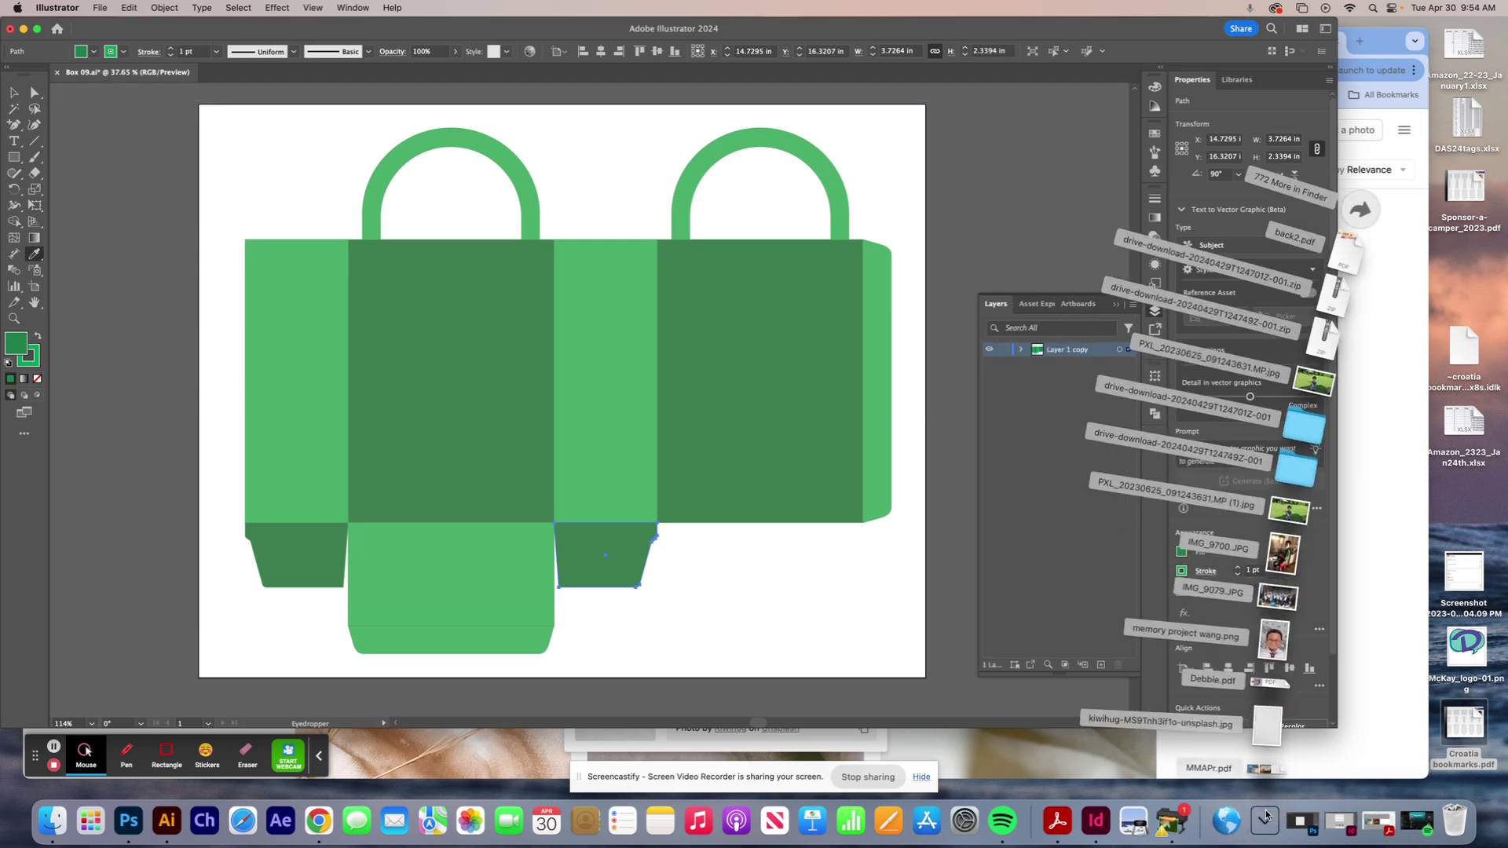
left_click(1270, 726)
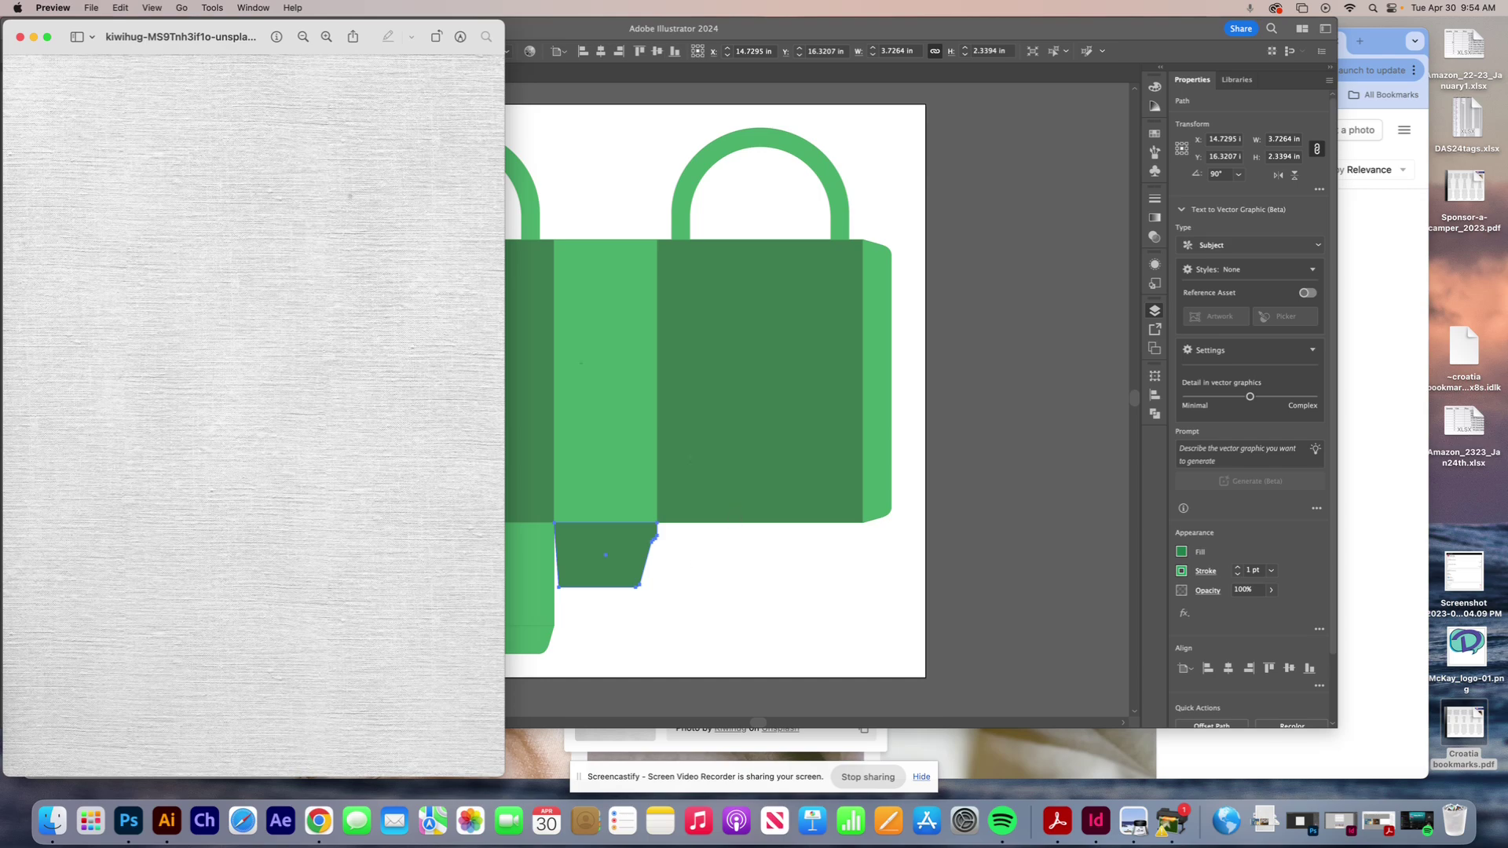
left_click(20, 39)
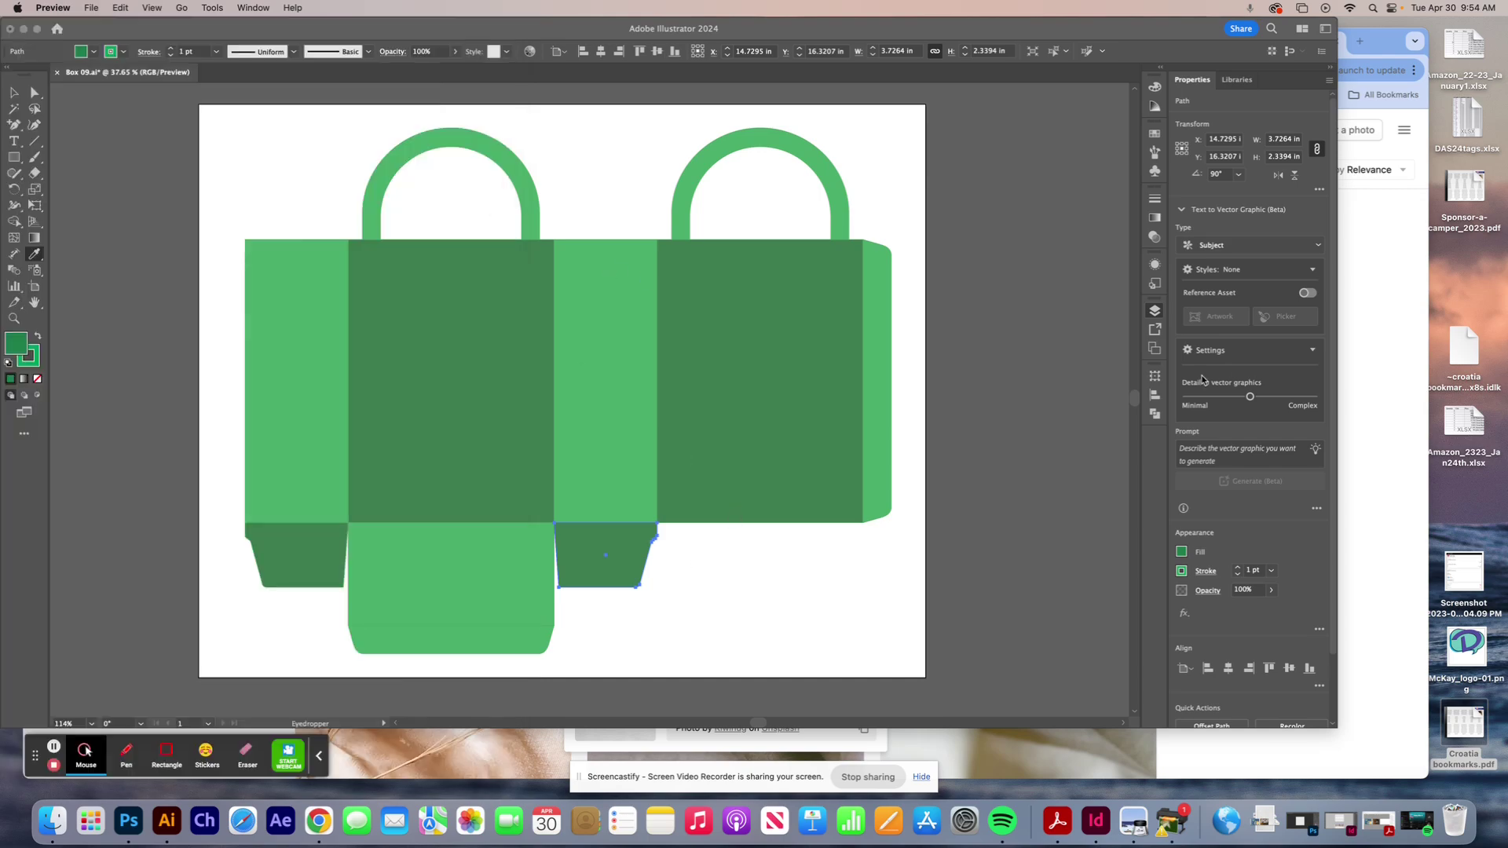
- Duplicate the layer named Layer 1 copy together with its bag artwork
left_click(1154, 312)
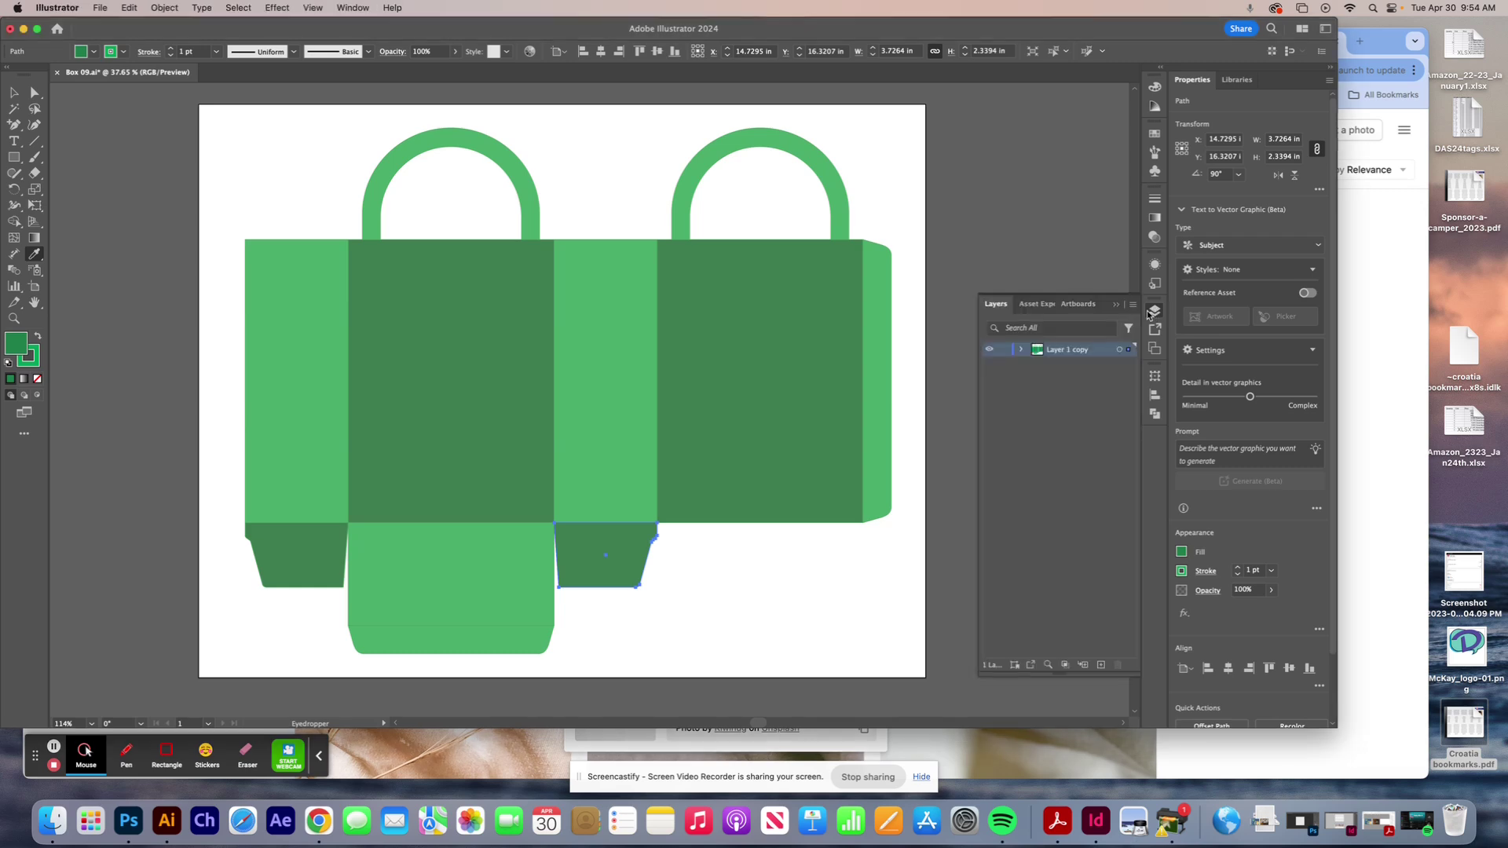
left_click(1131, 349)
left_click(1022, 350)
left_click(1037, 364)
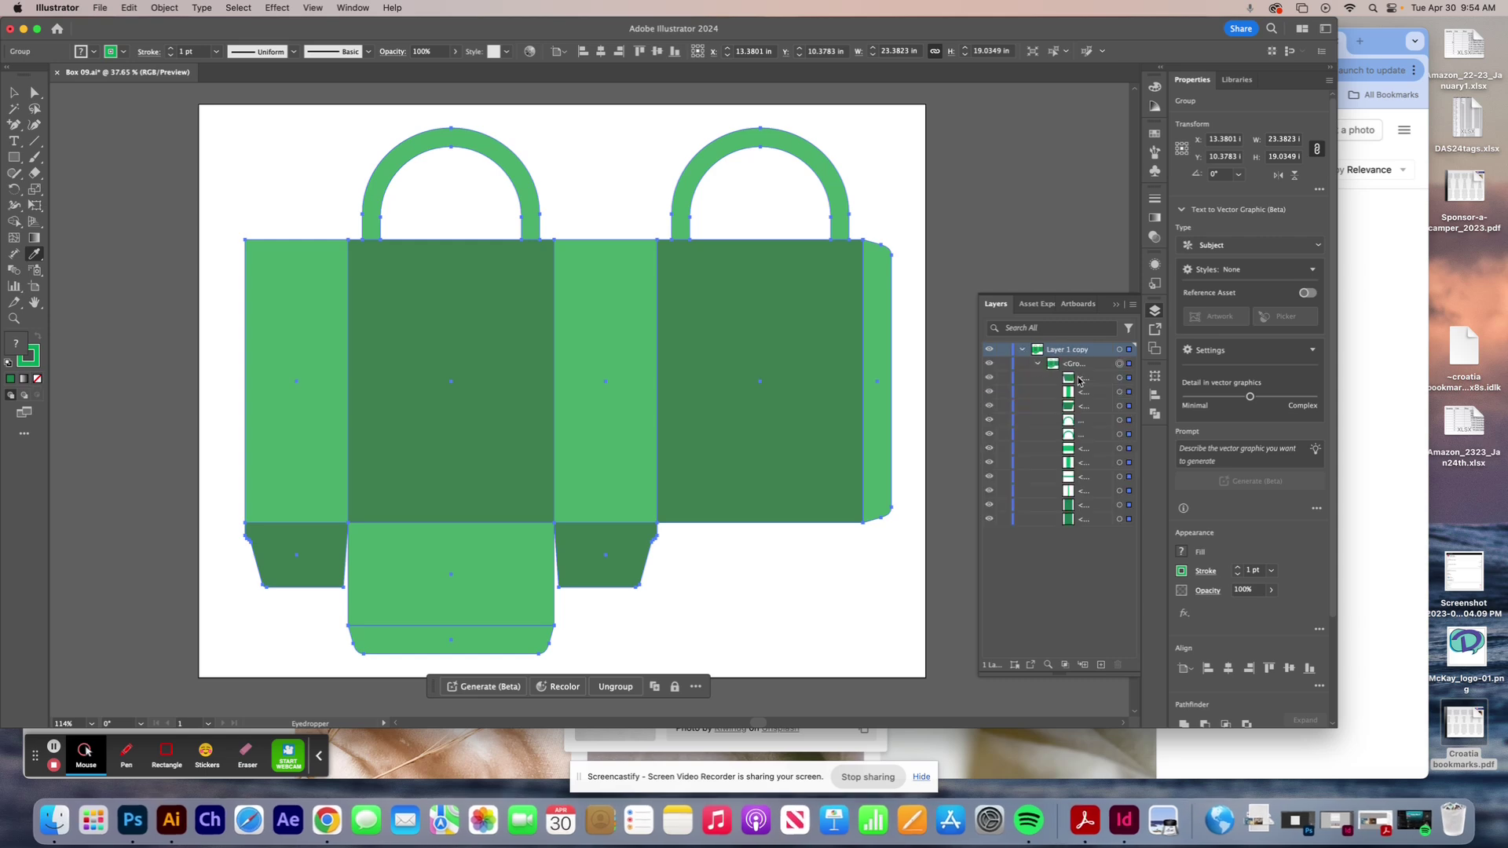
left_click(1036, 365)
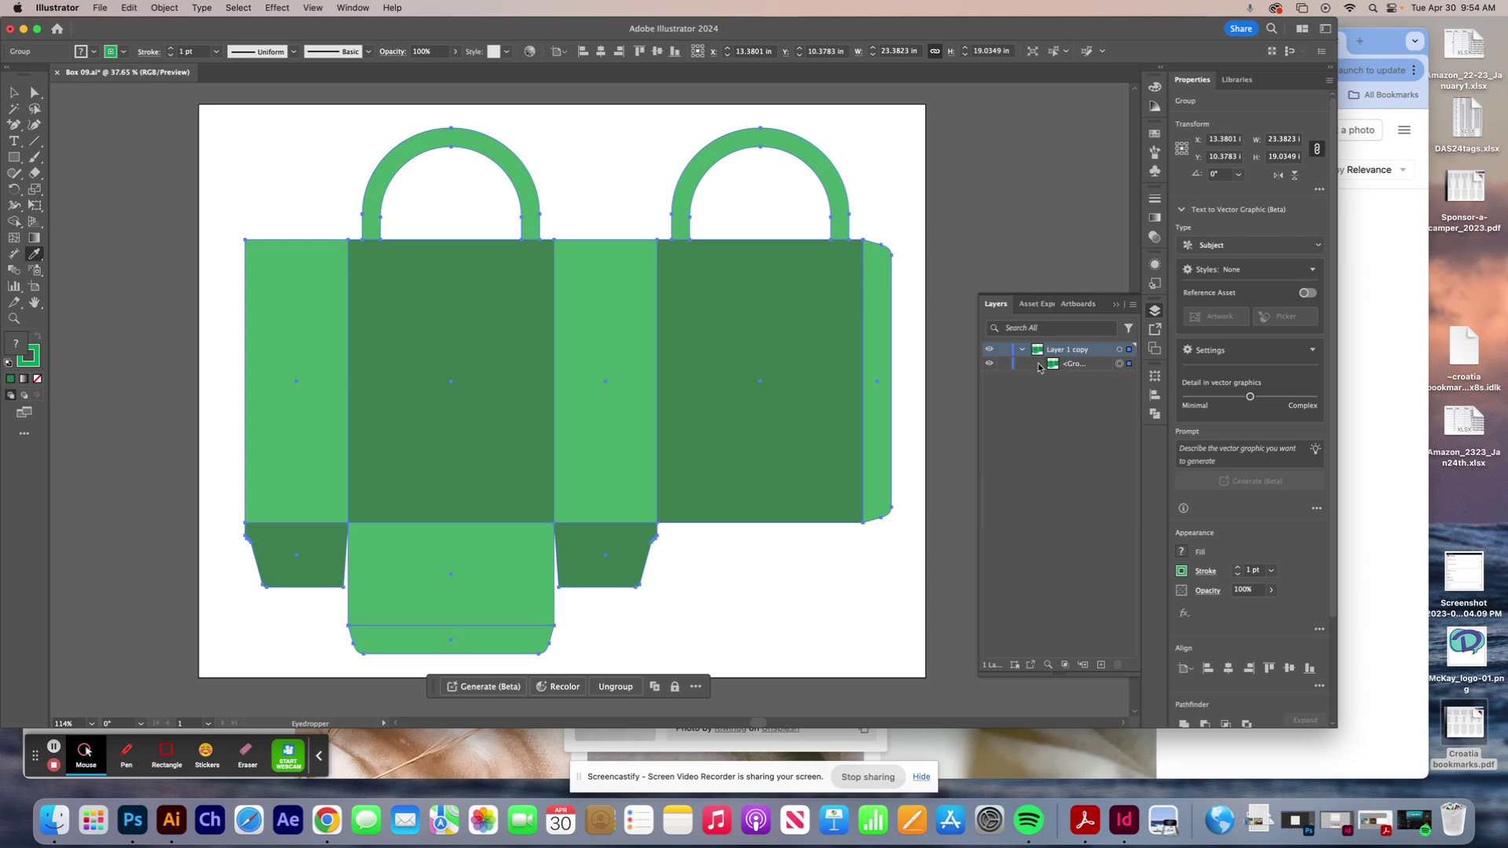
left_click(1022, 350)
left_click_drag(1043, 355, 1108, 459)
left_click_drag(1106, 658, 1101, 665)
- Lock and hide the original Layer 1 copy and select all artwork on the duplicate layer
left_click(1132, 365)
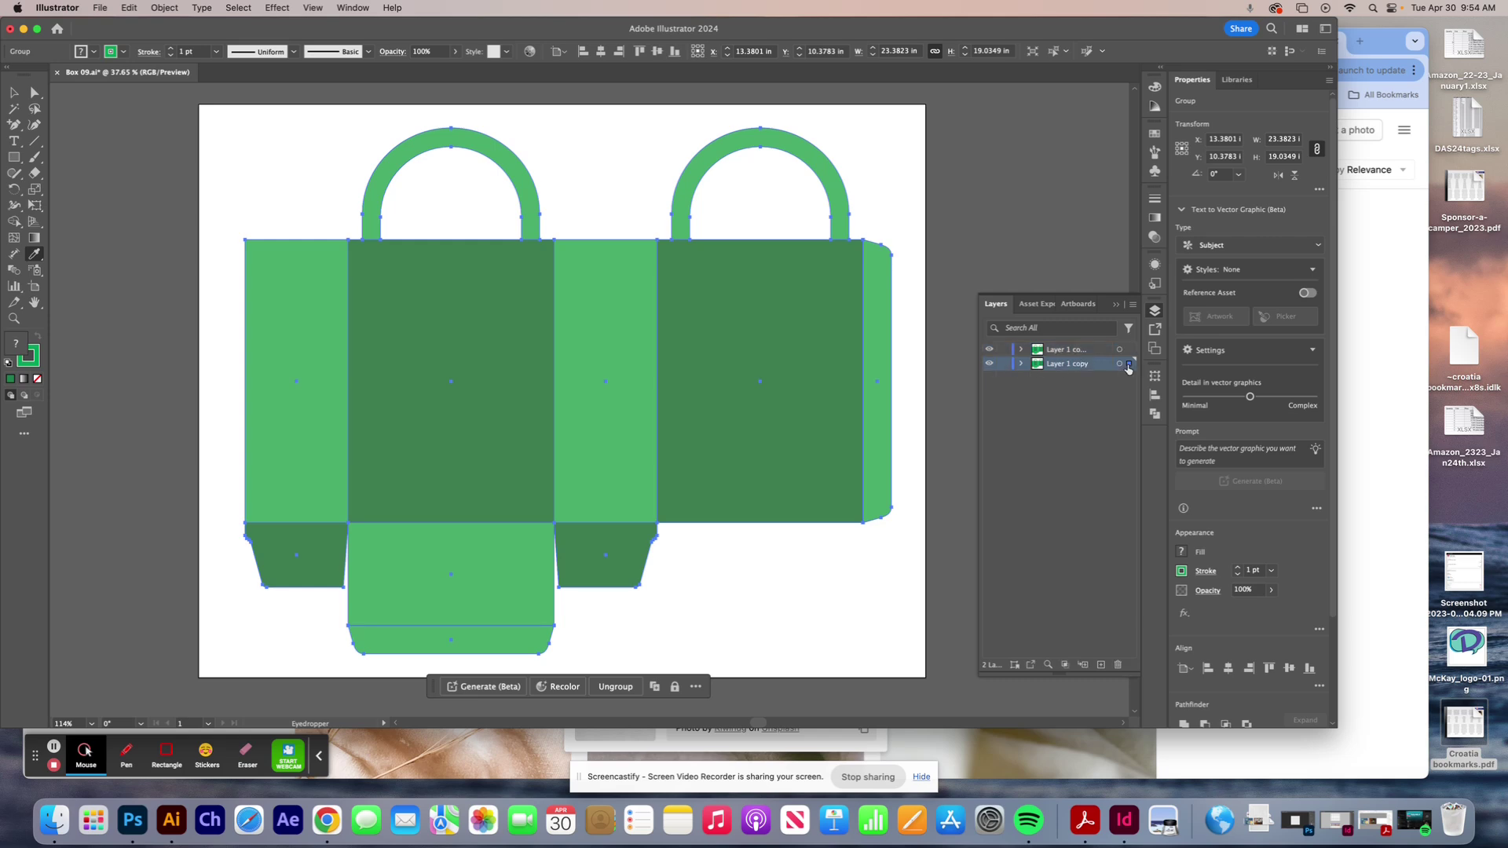
left_click(1004, 364)
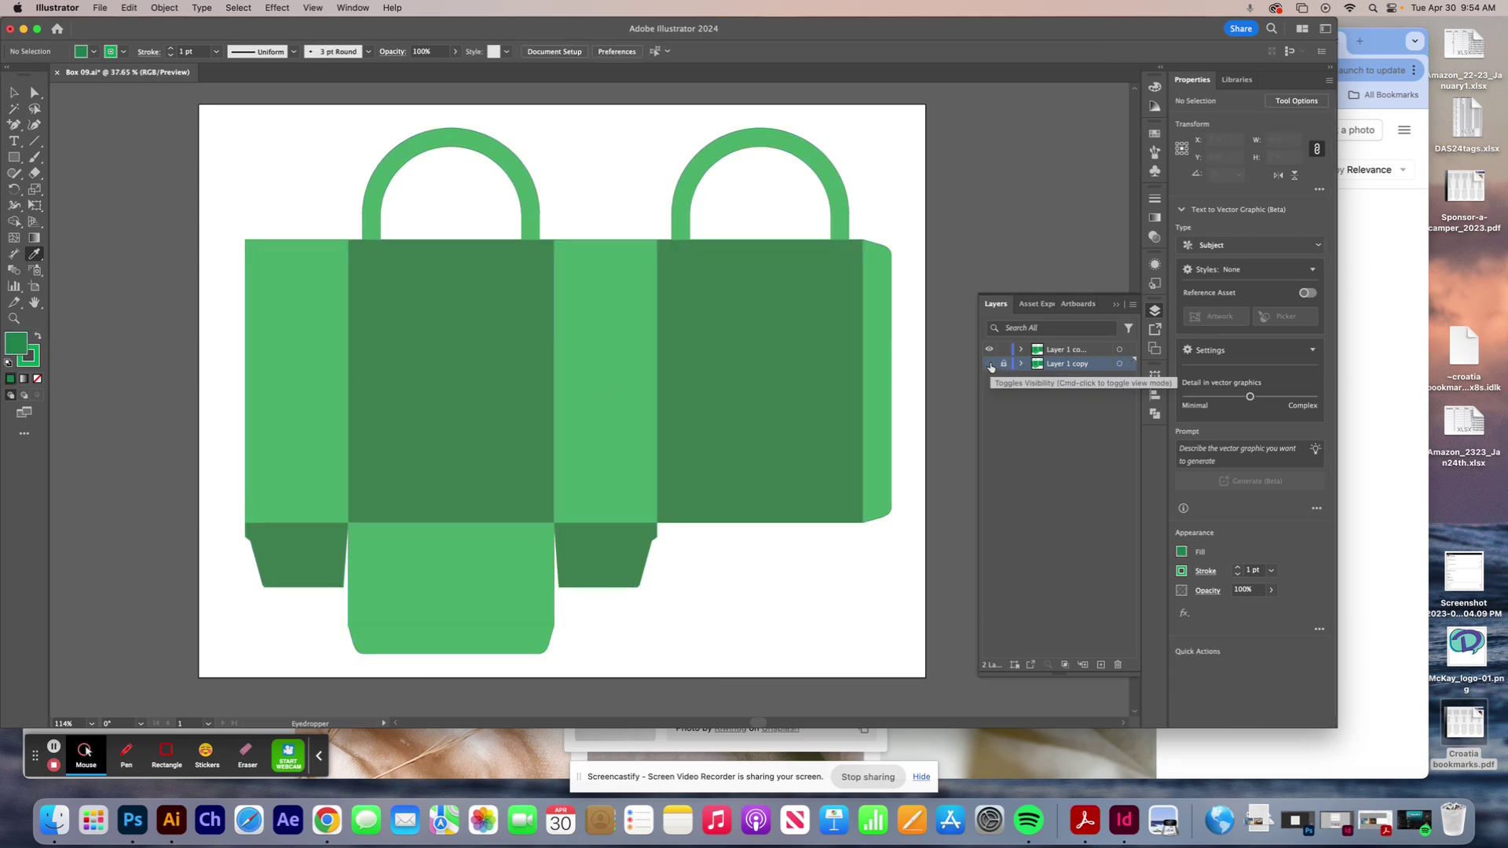
left_click(1119, 350)
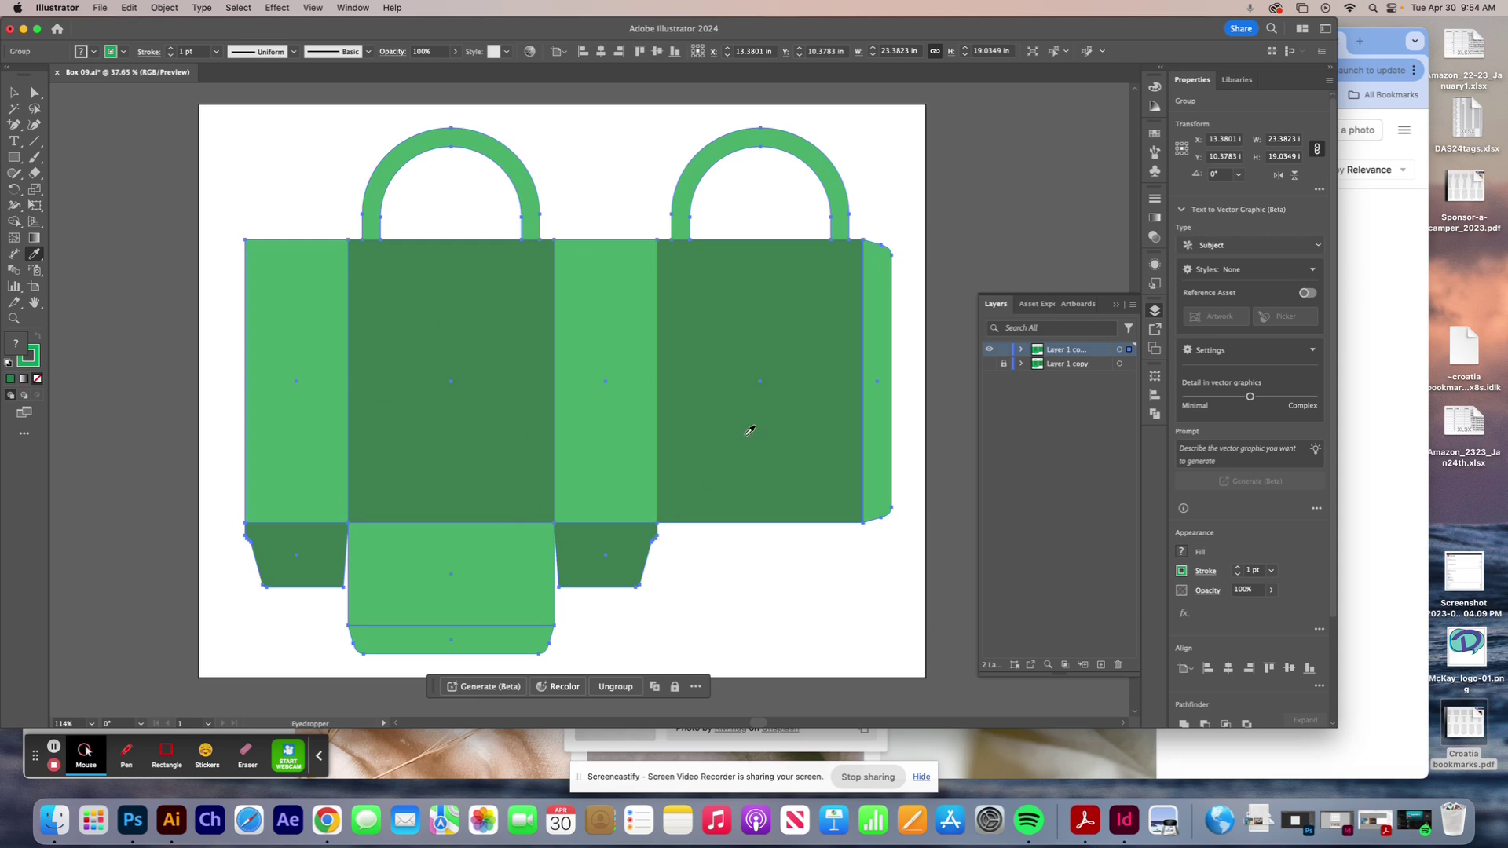
- Merge the bag's panels with the adjoining side and bottom flaps using the Shape Builder tool, and deselect the artwork
left_click(13, 92)
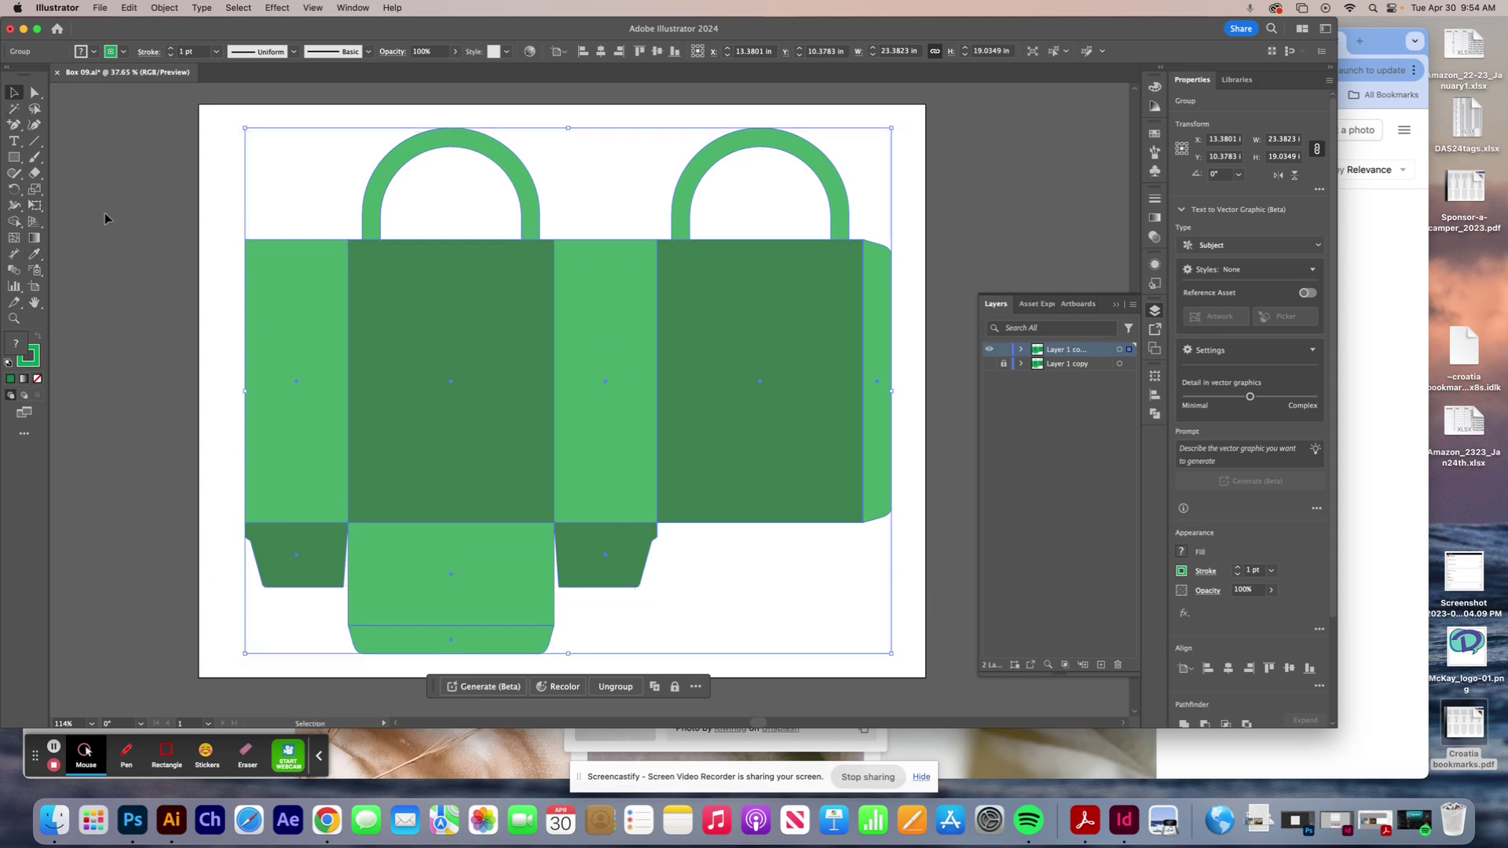
left_click(13, 220)
mouse_move(314, 549)
left_mouse_down()
mouse_move(323, 502)
mouse_move(359, 479)
left_mouse_up()
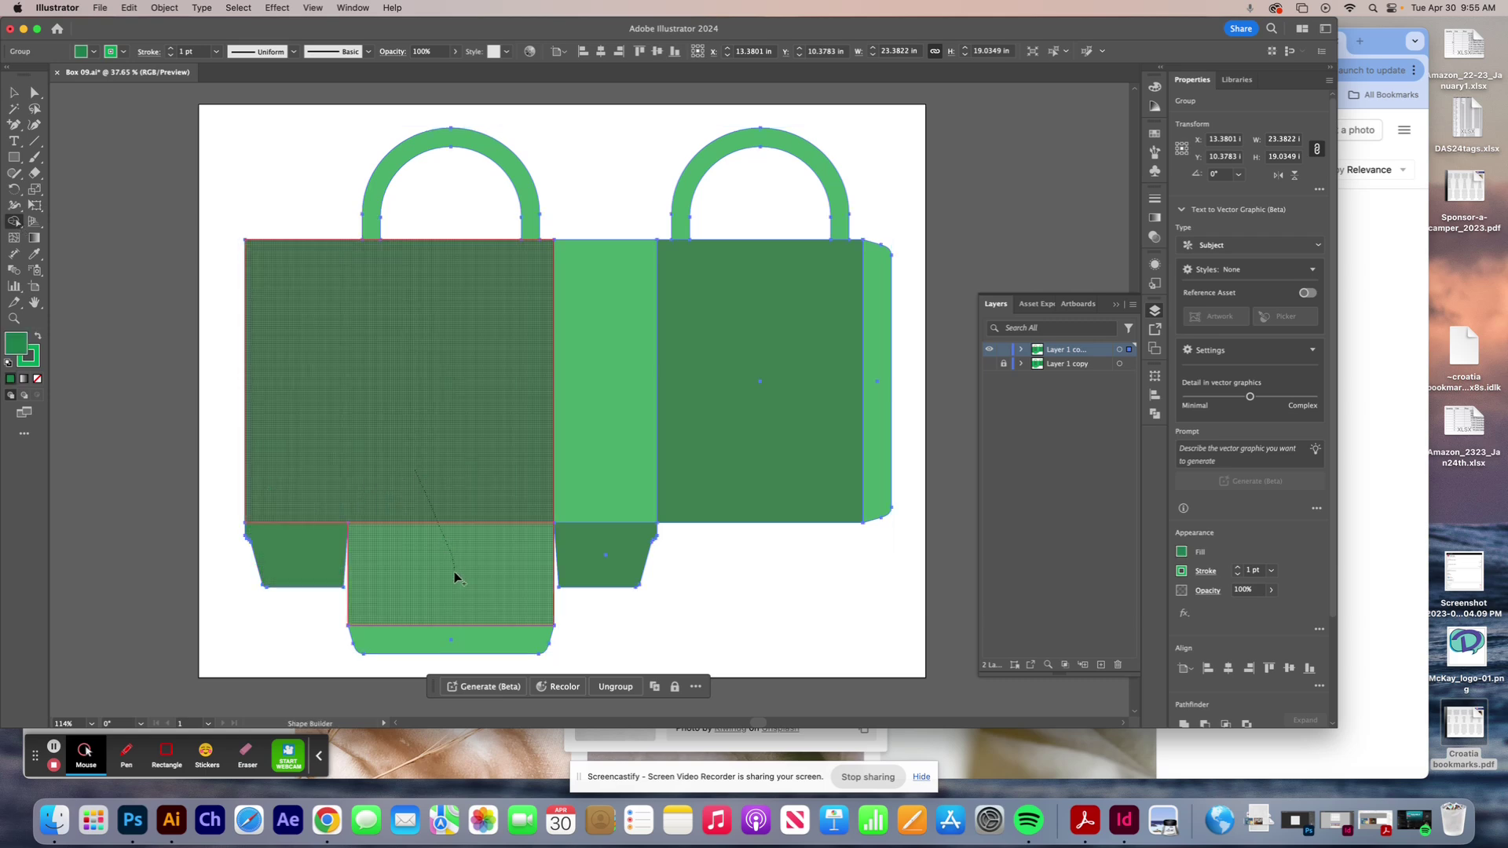
mouse_move(620, 445)
left_mouse_down()
mouse_move(609, 561)
mouse_move(645, 471)
mouse_move(889, 457)
mouse_move(817, 454)
left_mouse_up()
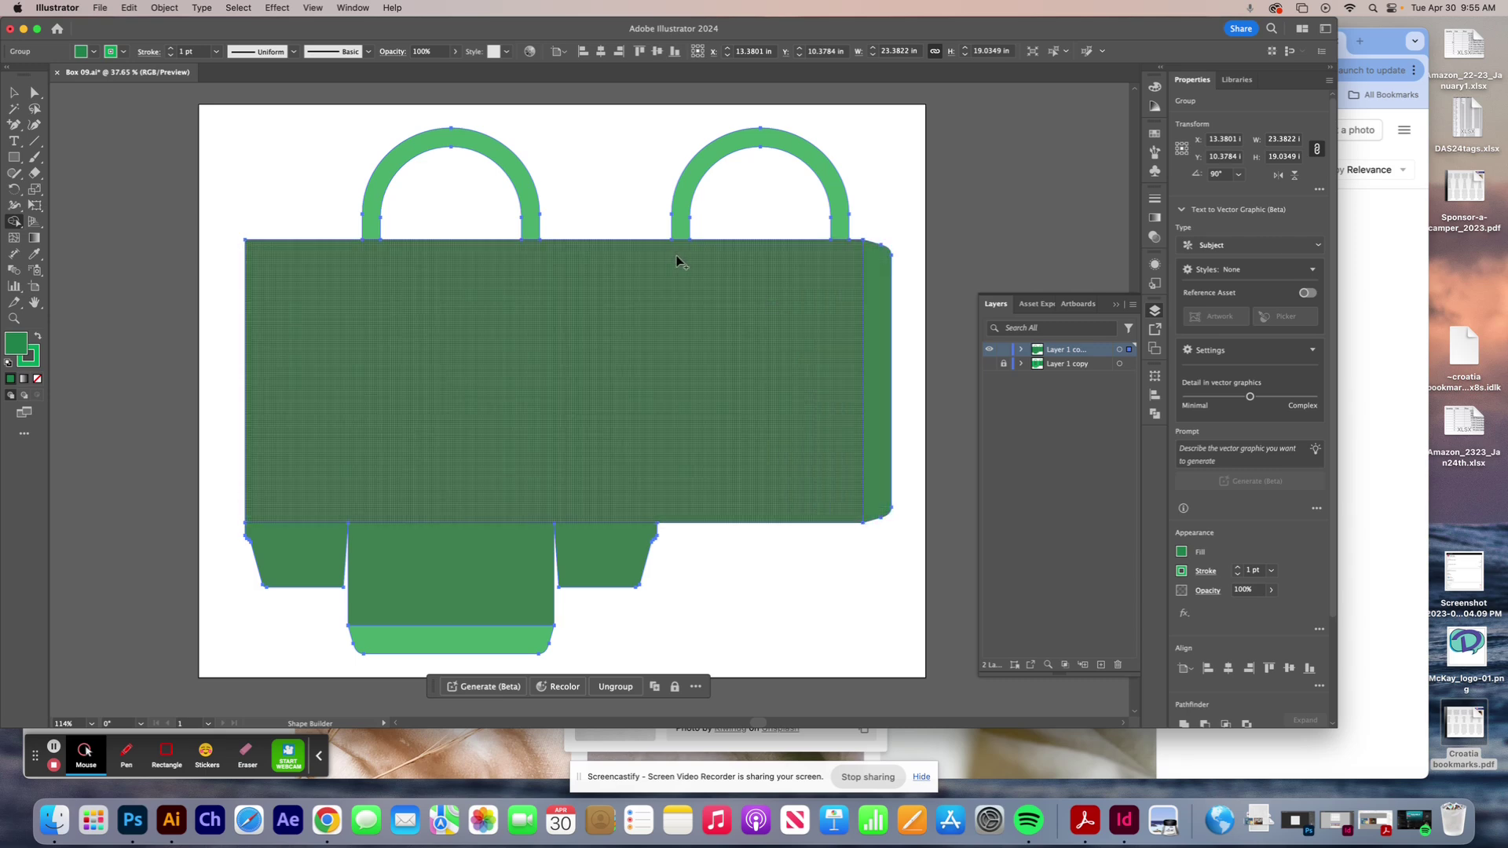
key("v")
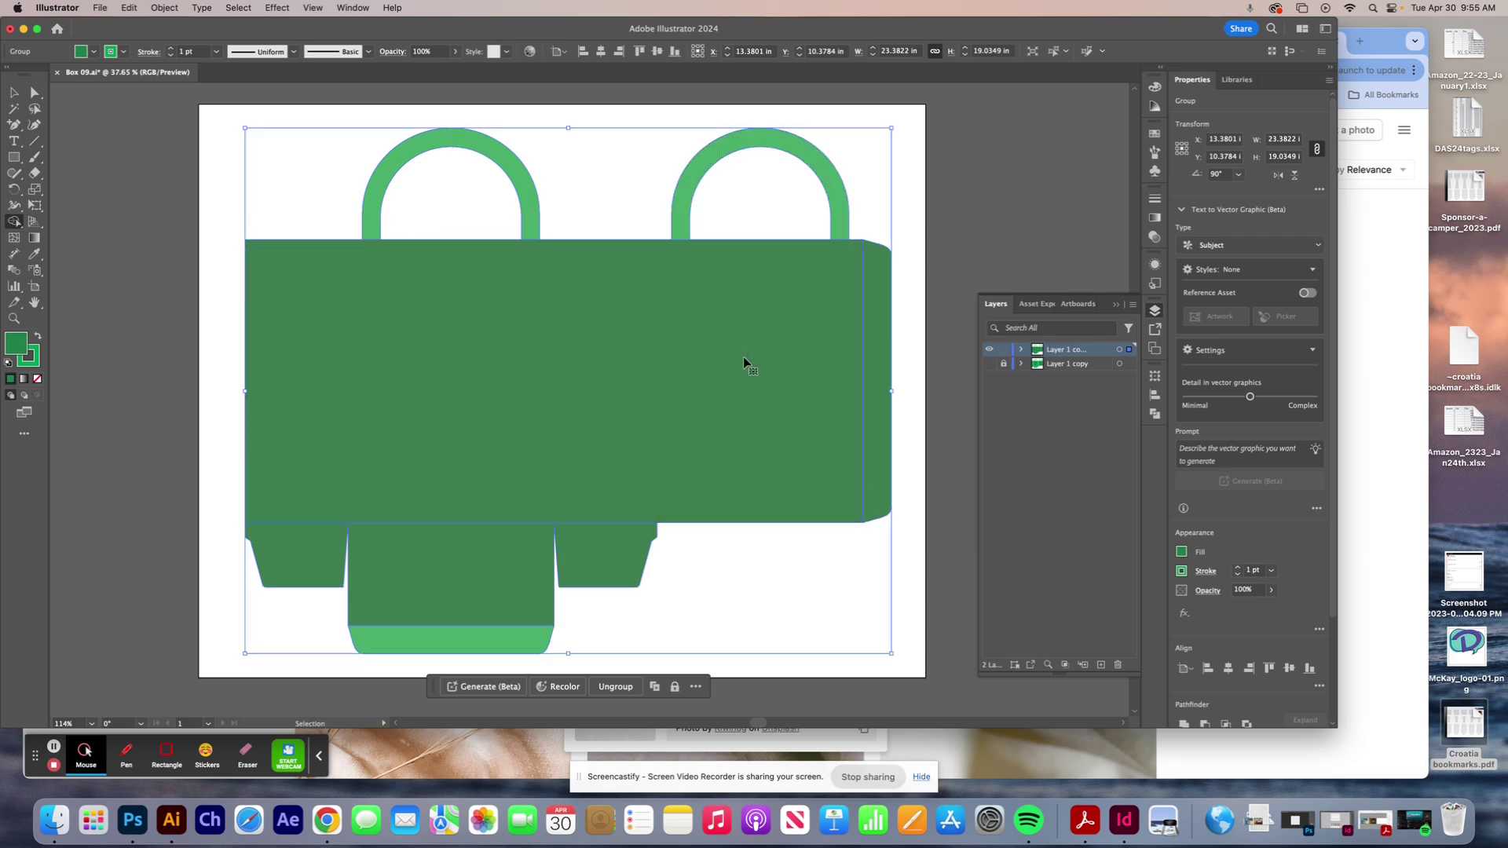
key("shift+m")
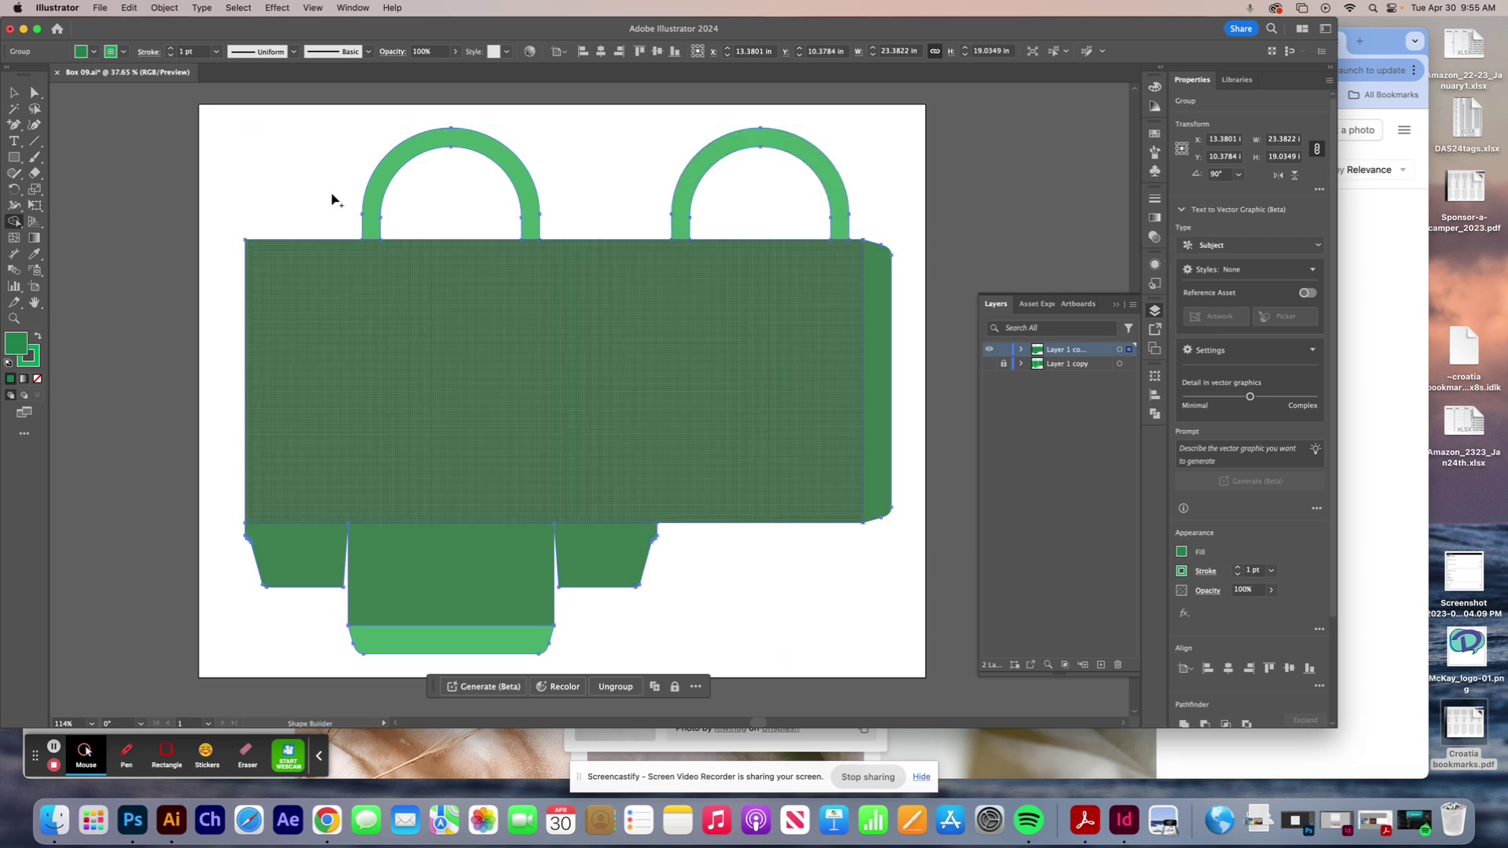
left_click(13, 94)
left_click(139, 133)
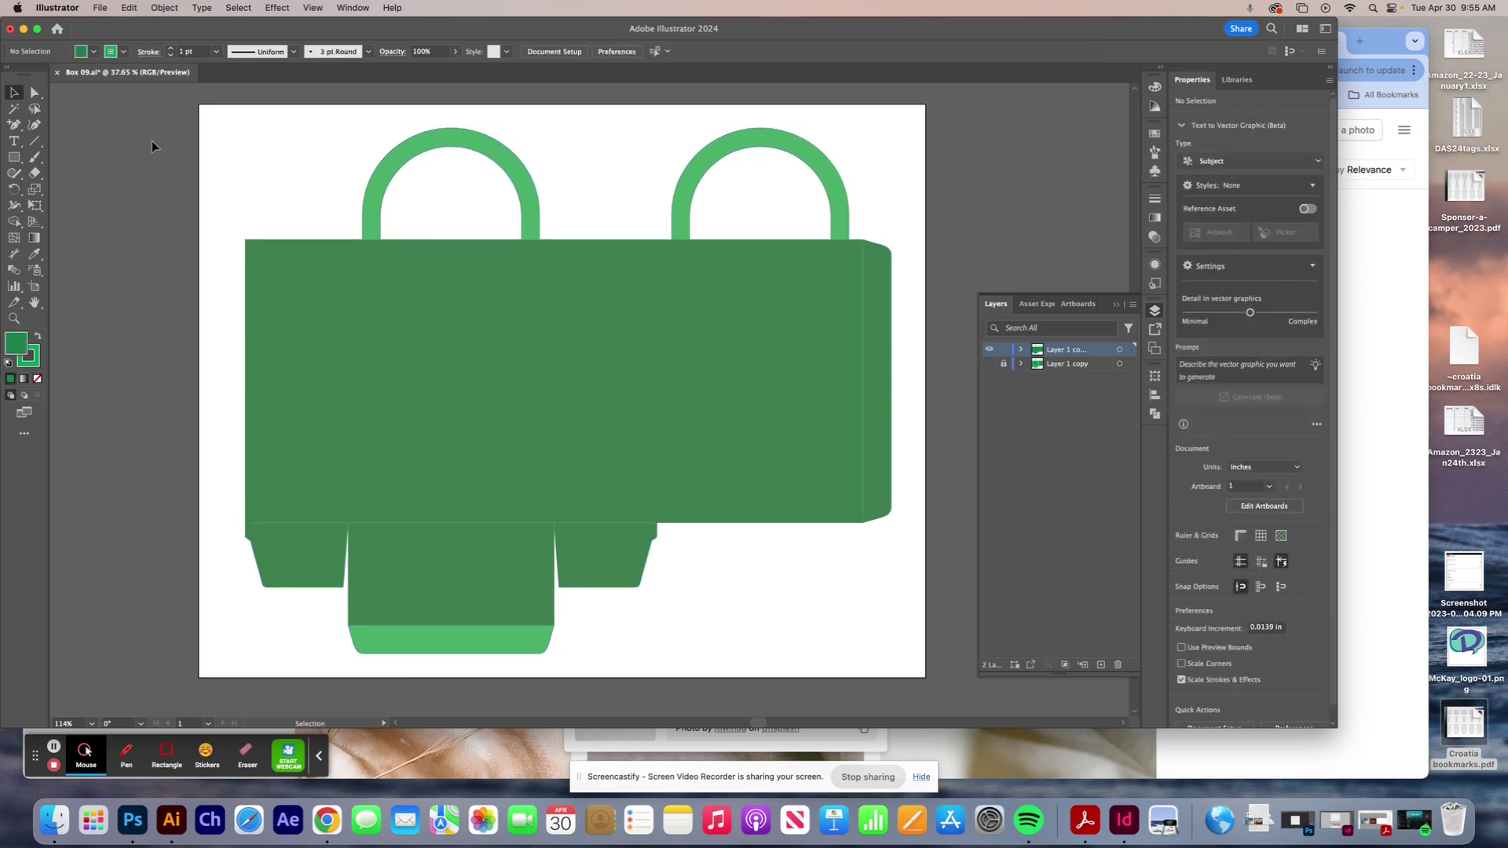
- Add an anchor point midway along the side glue flap's inner edge and move it into the bag body to about X 19.65 in, Y 9.71 in
left_click(867, 438)
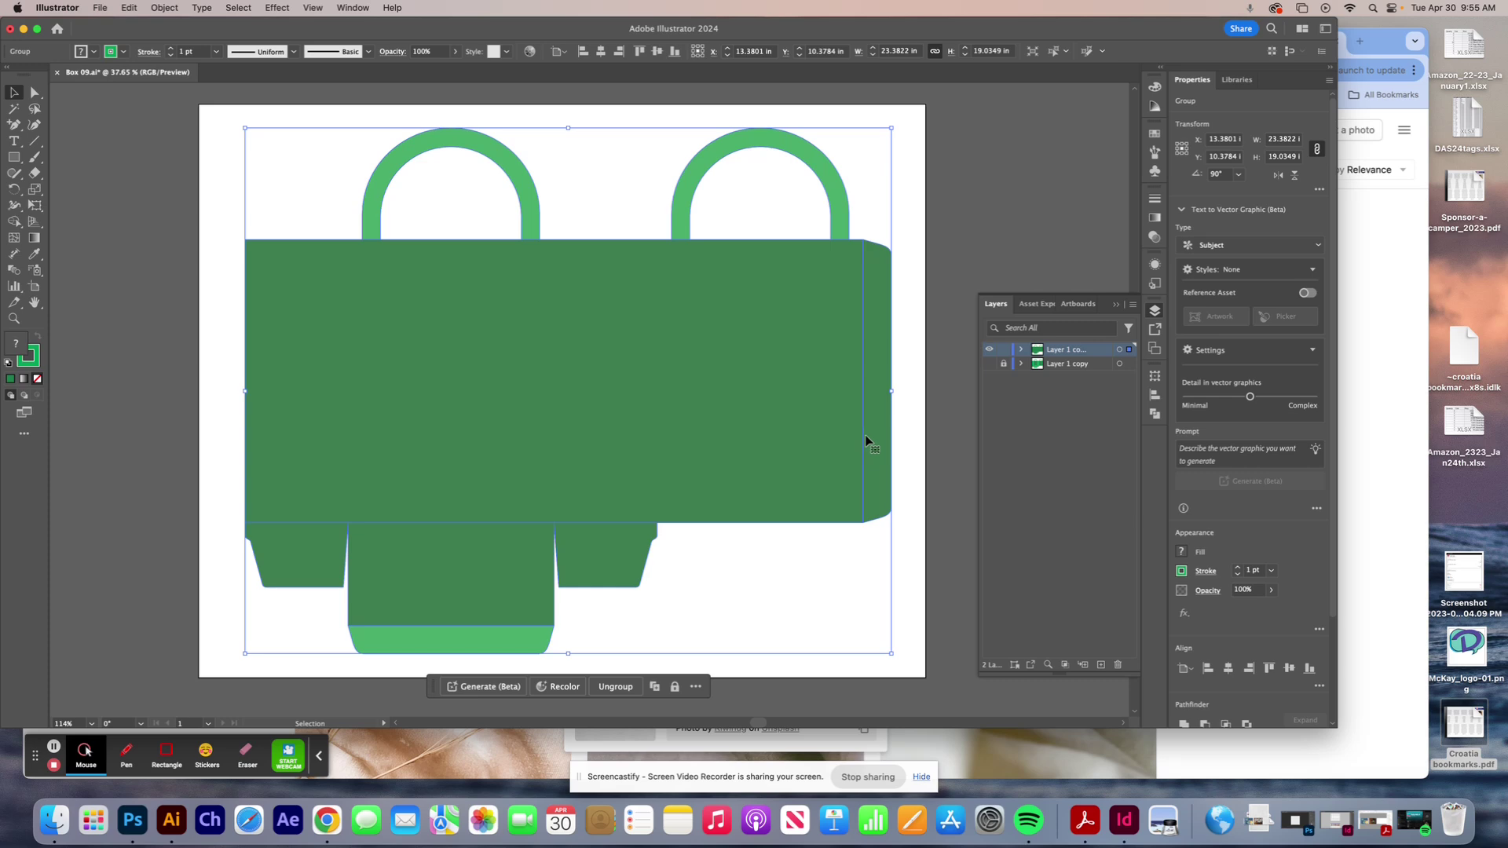
double_click(872, 431)
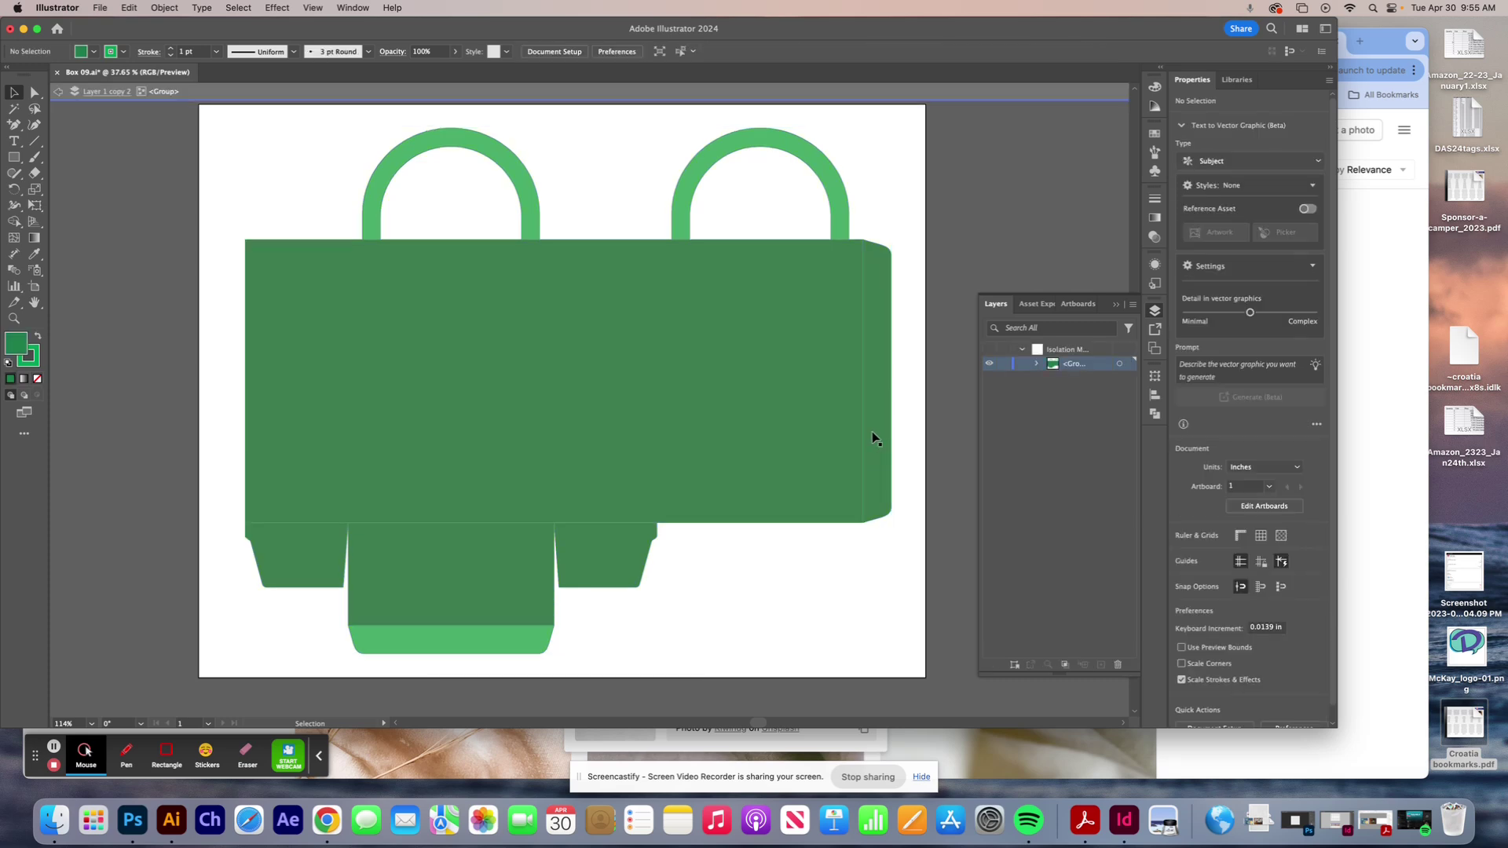
left_click(876, 428)
key("super+1")
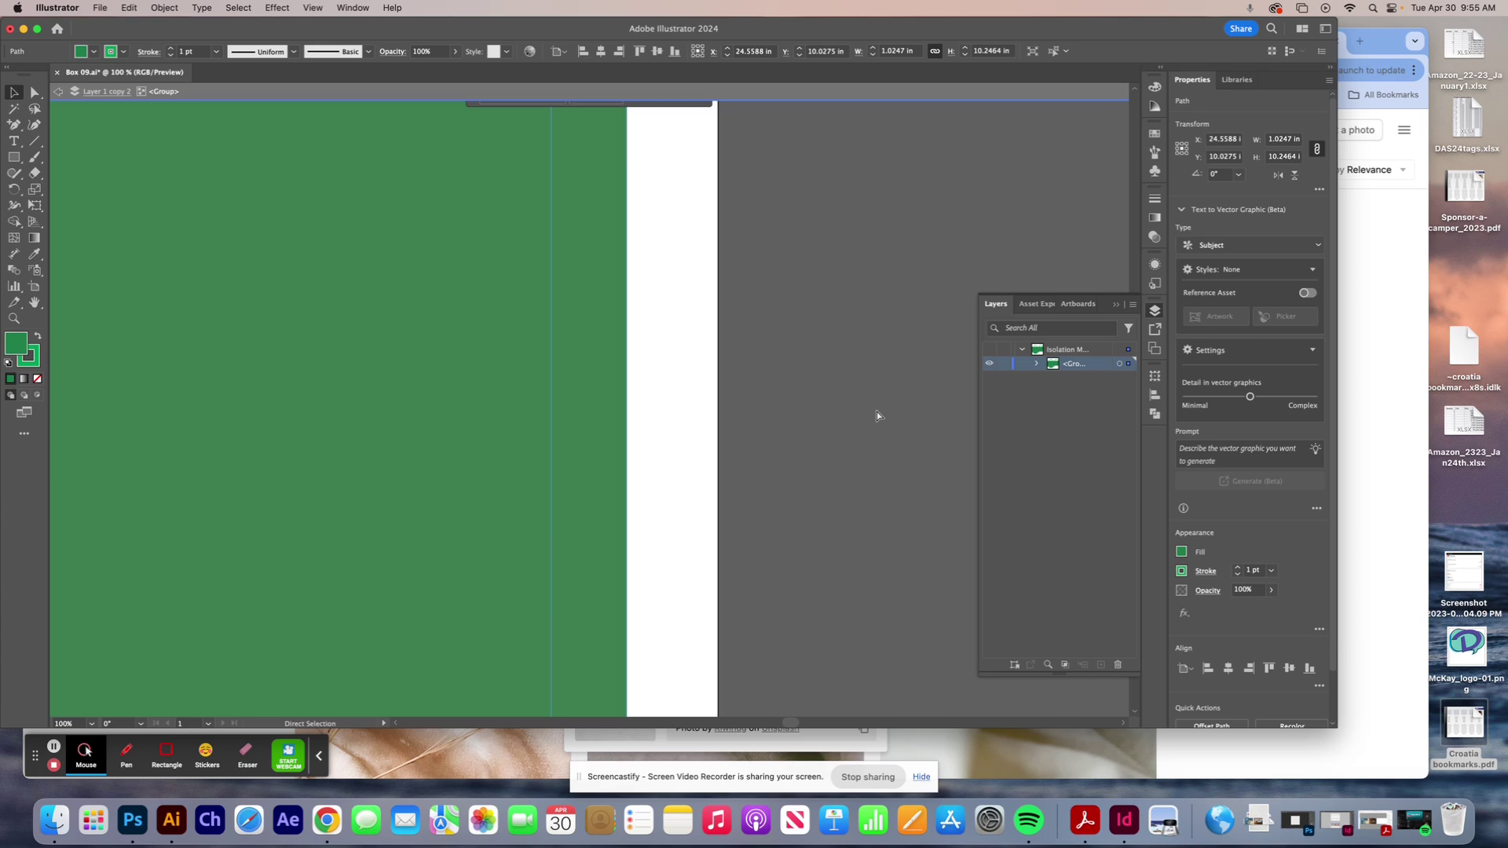
key("super+minus")
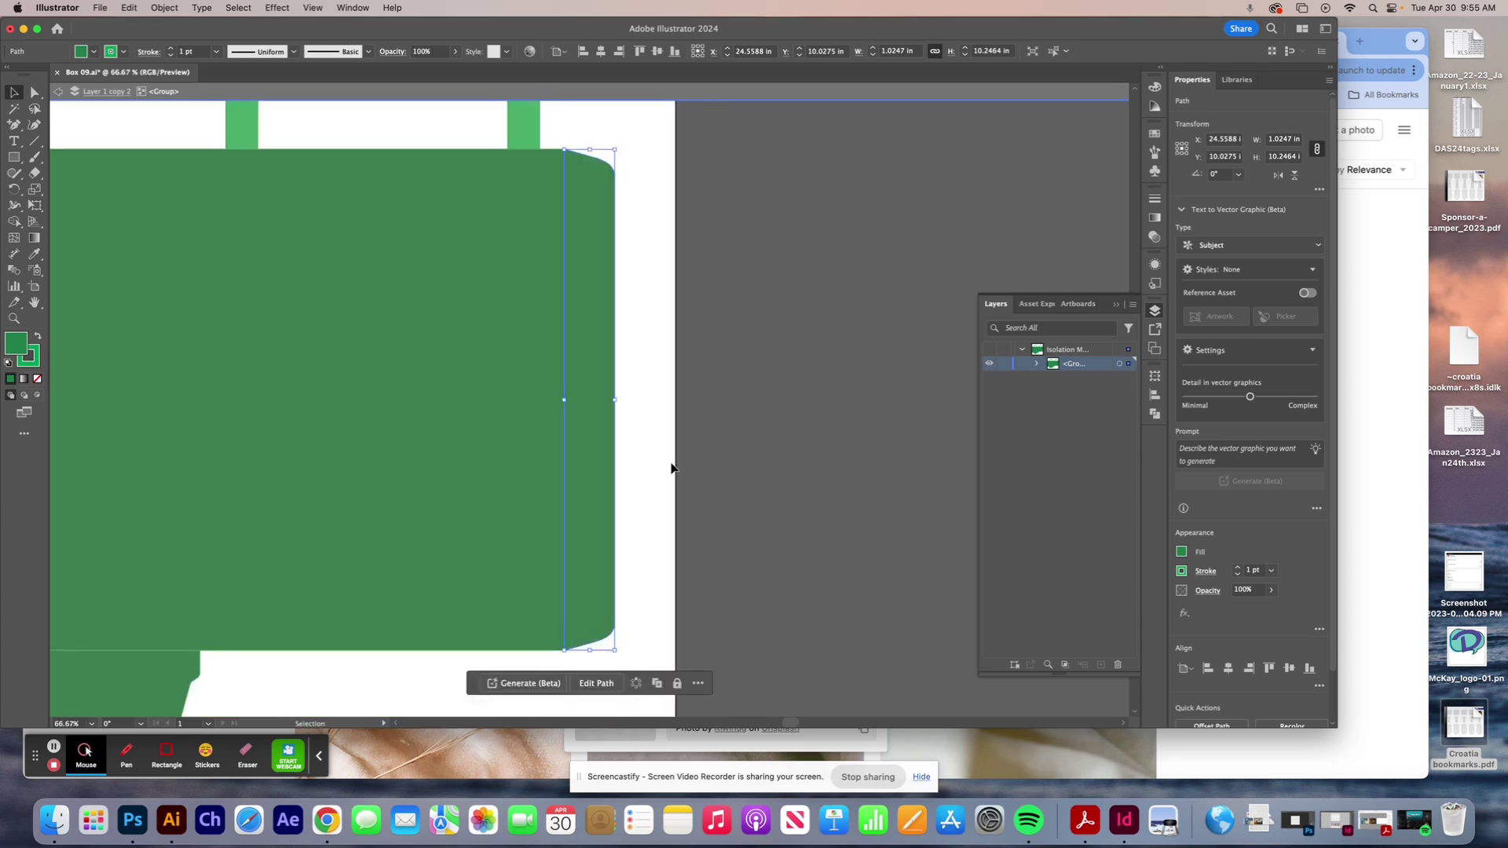
left_click(14, 124)
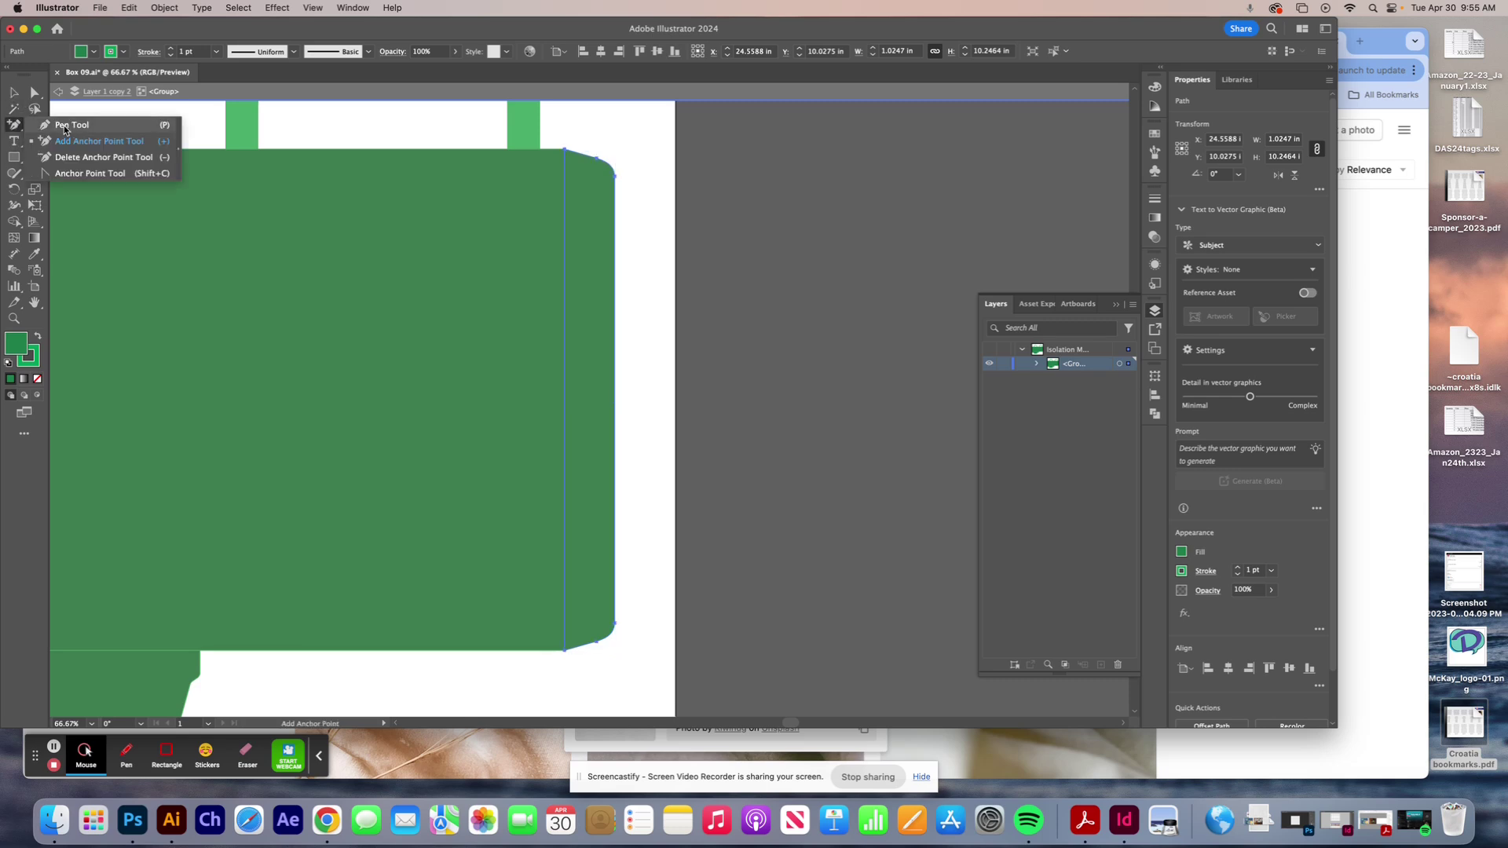
left_click(566, 394)
left_click(34, 92)
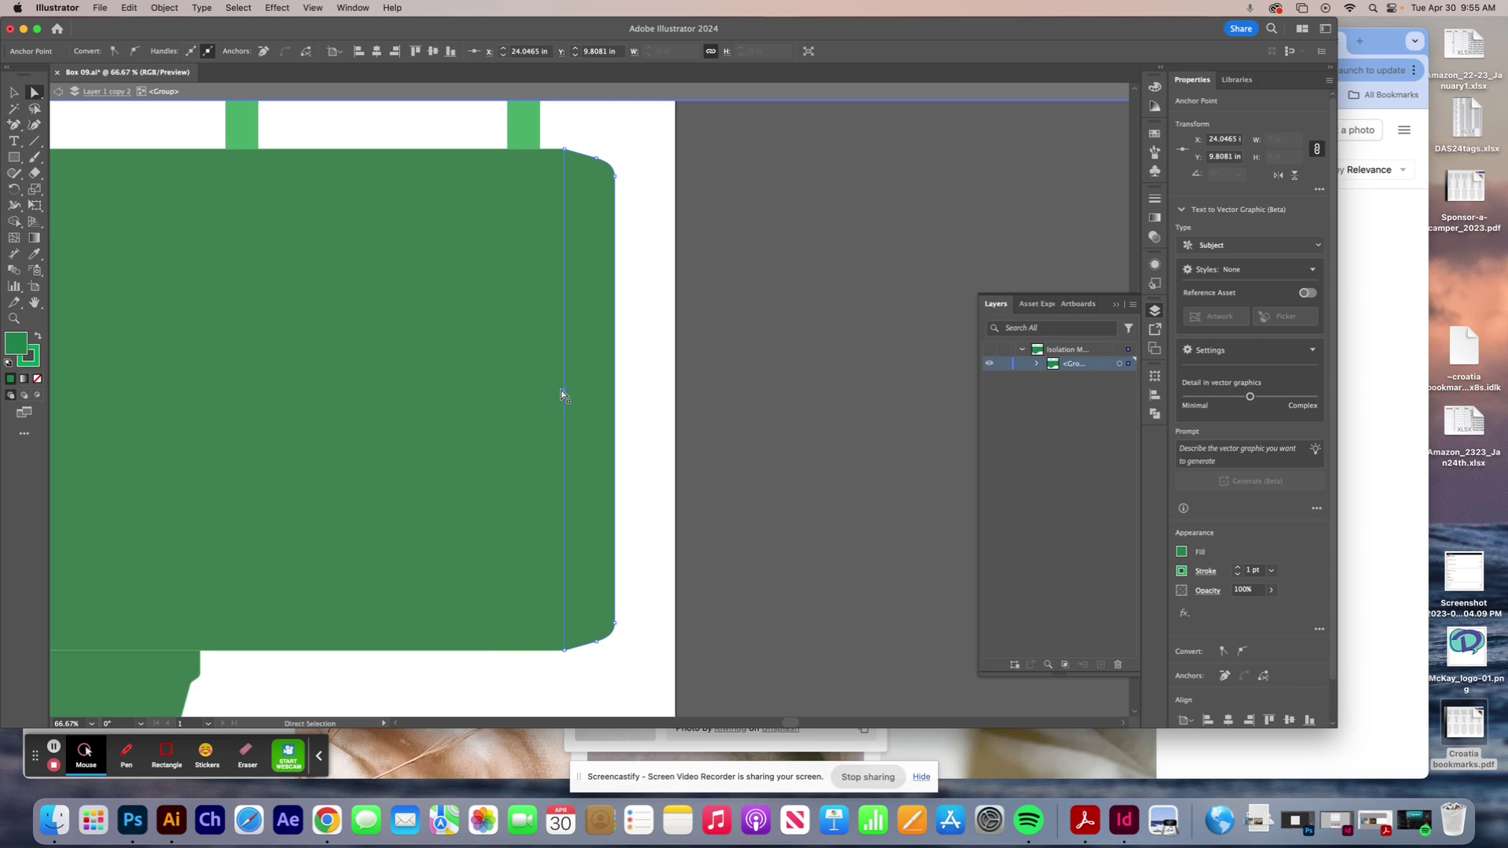
left_click_drag(564, 390, 534, 390)
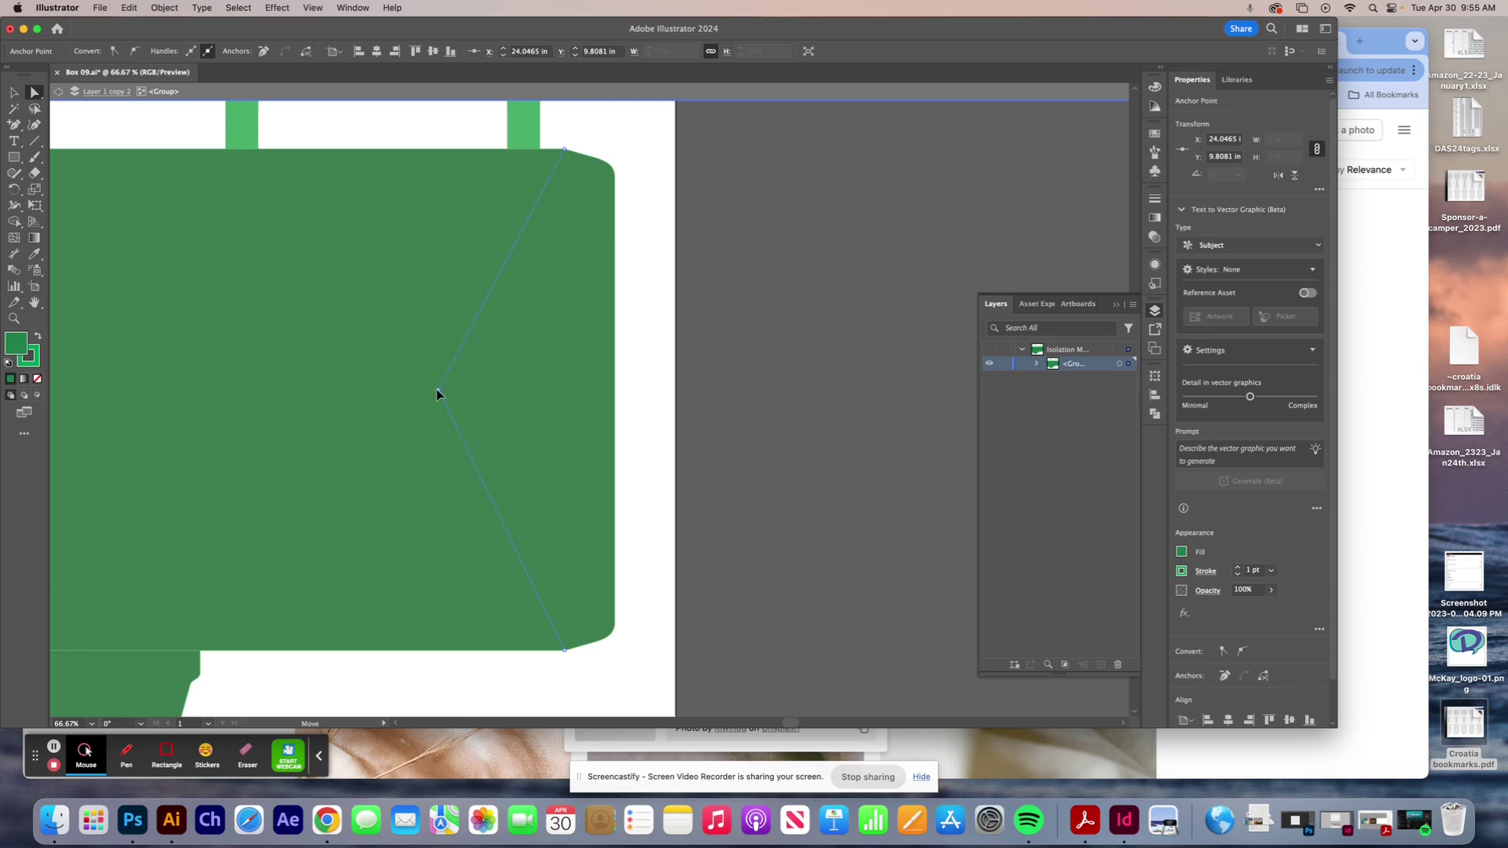
left_click_drag(348, 385, 351, 385)
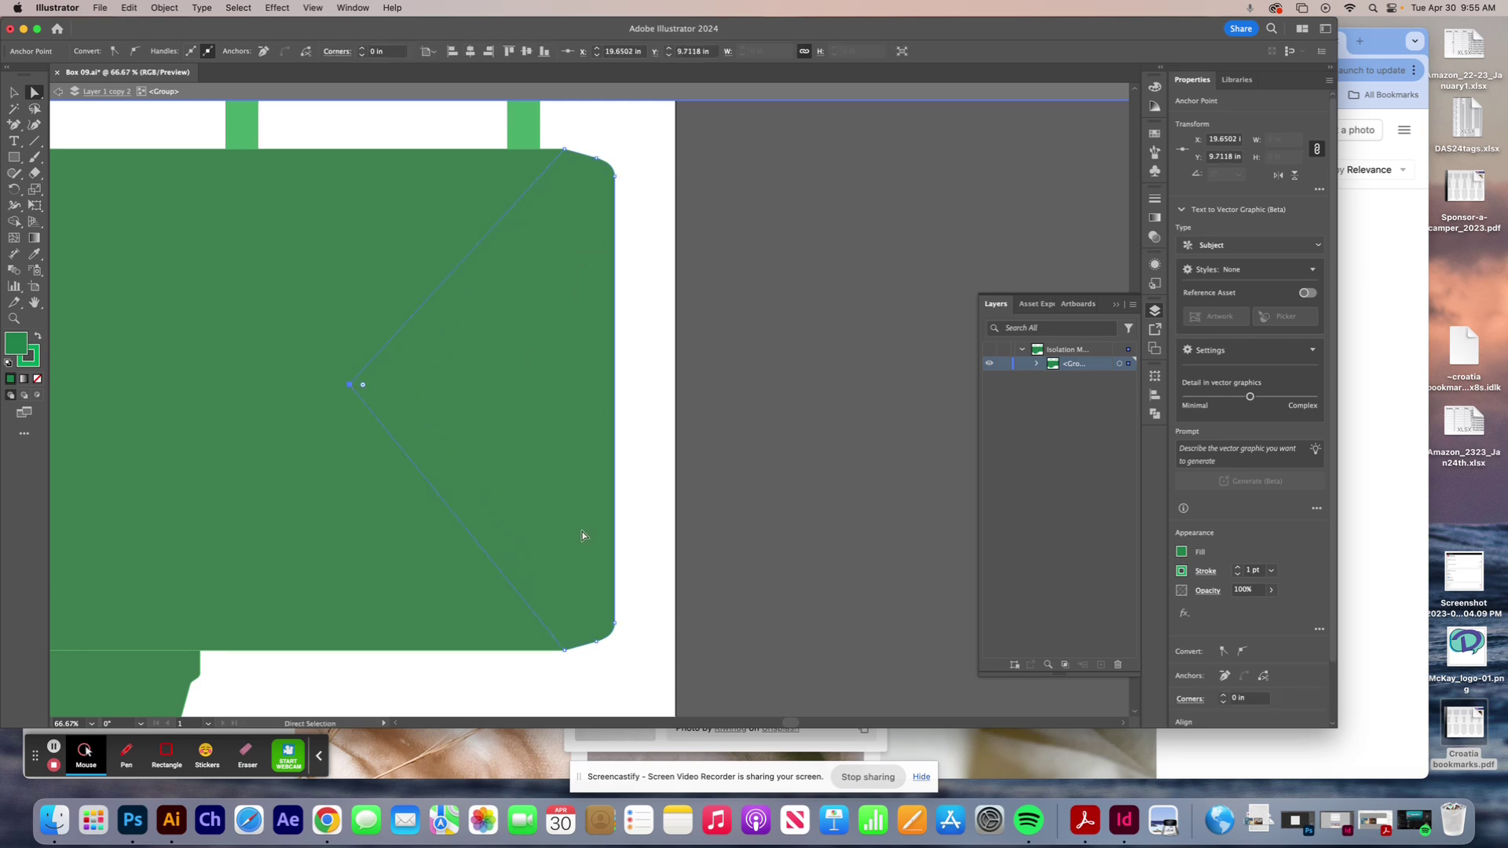
- Move both upper corner anchors of the left bottom flap up so the flap overlaps the bag body
scroll(283, 434, "left", 10)
scroll(299, 431, "down", 8)
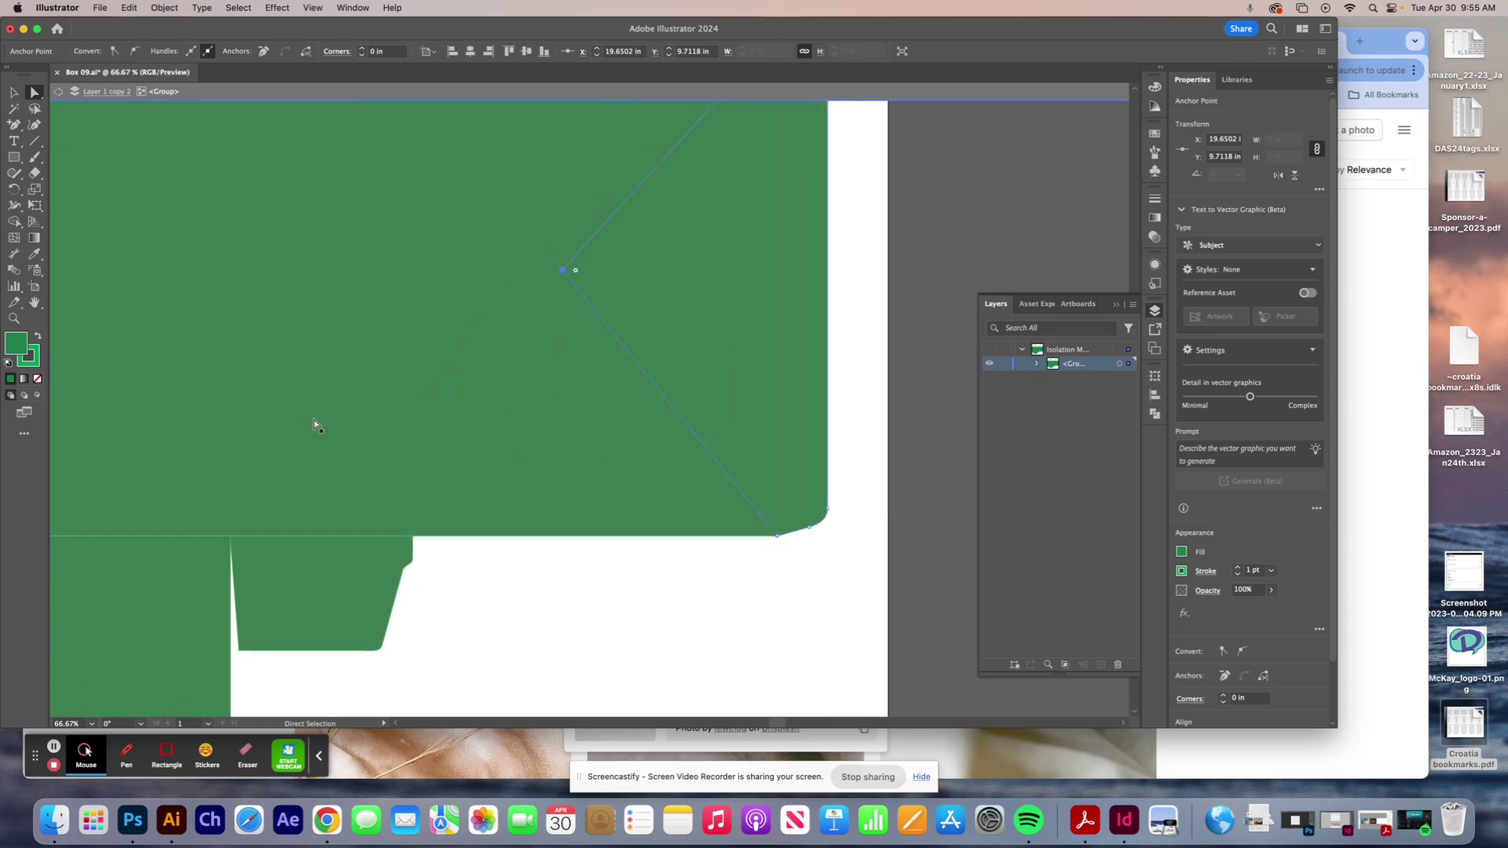
scroll(318, 424, "left", 4)
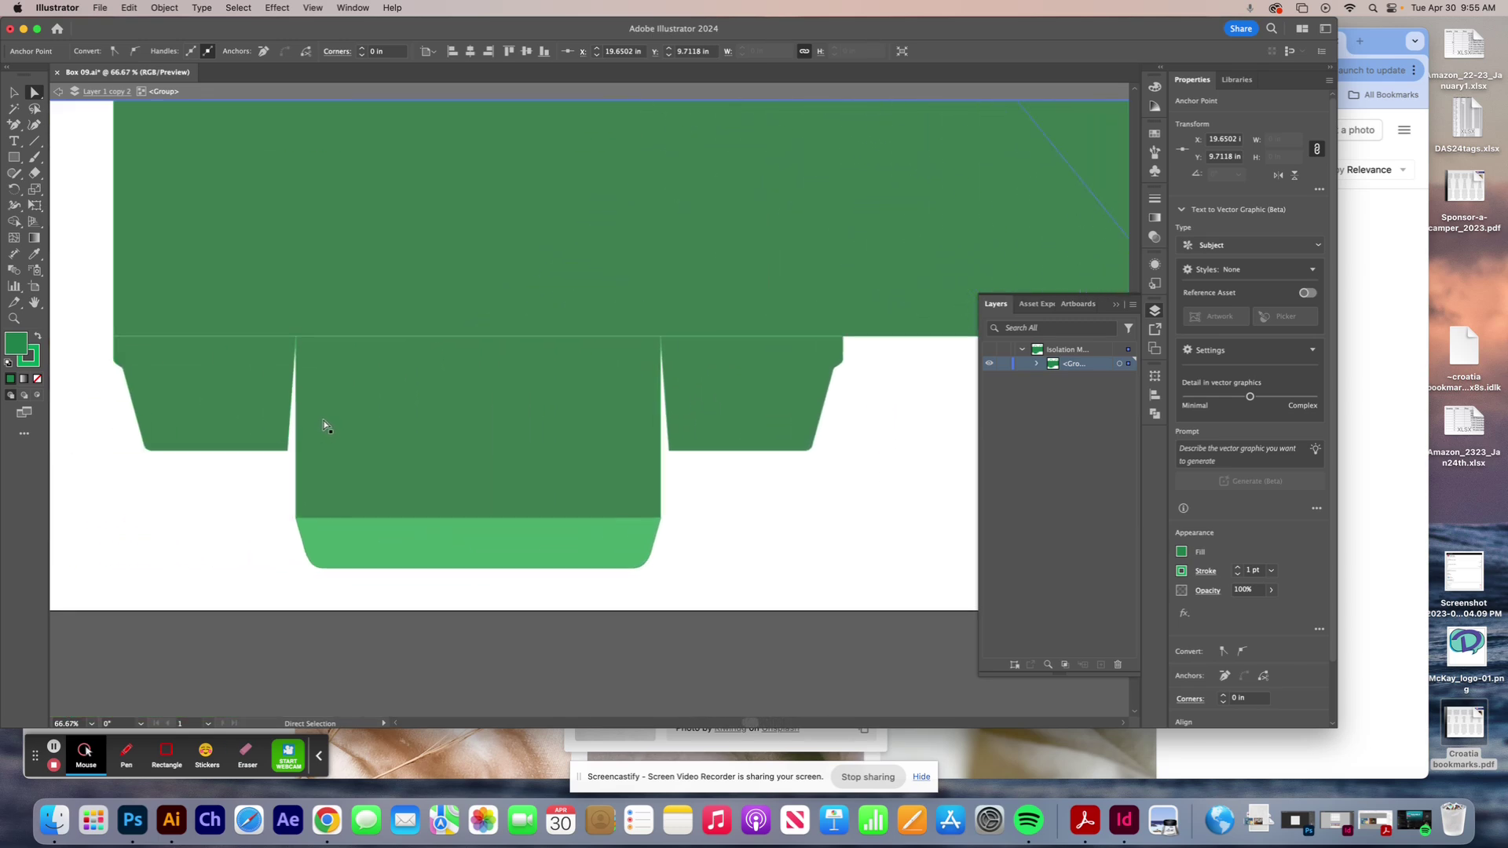
left_click(13, 93)
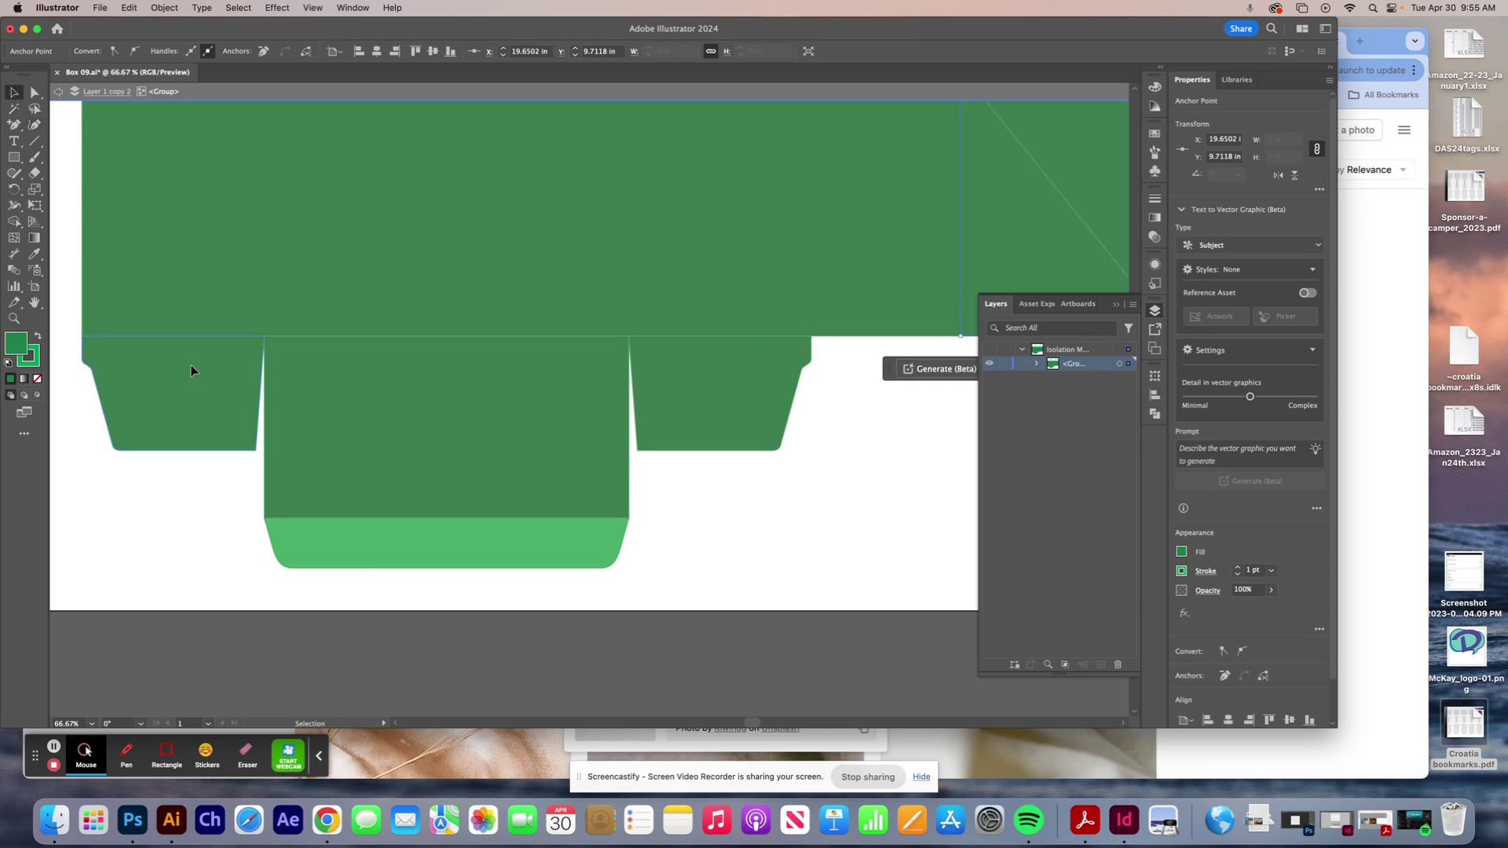
left_click(192, 369)
left_click(35, 93)
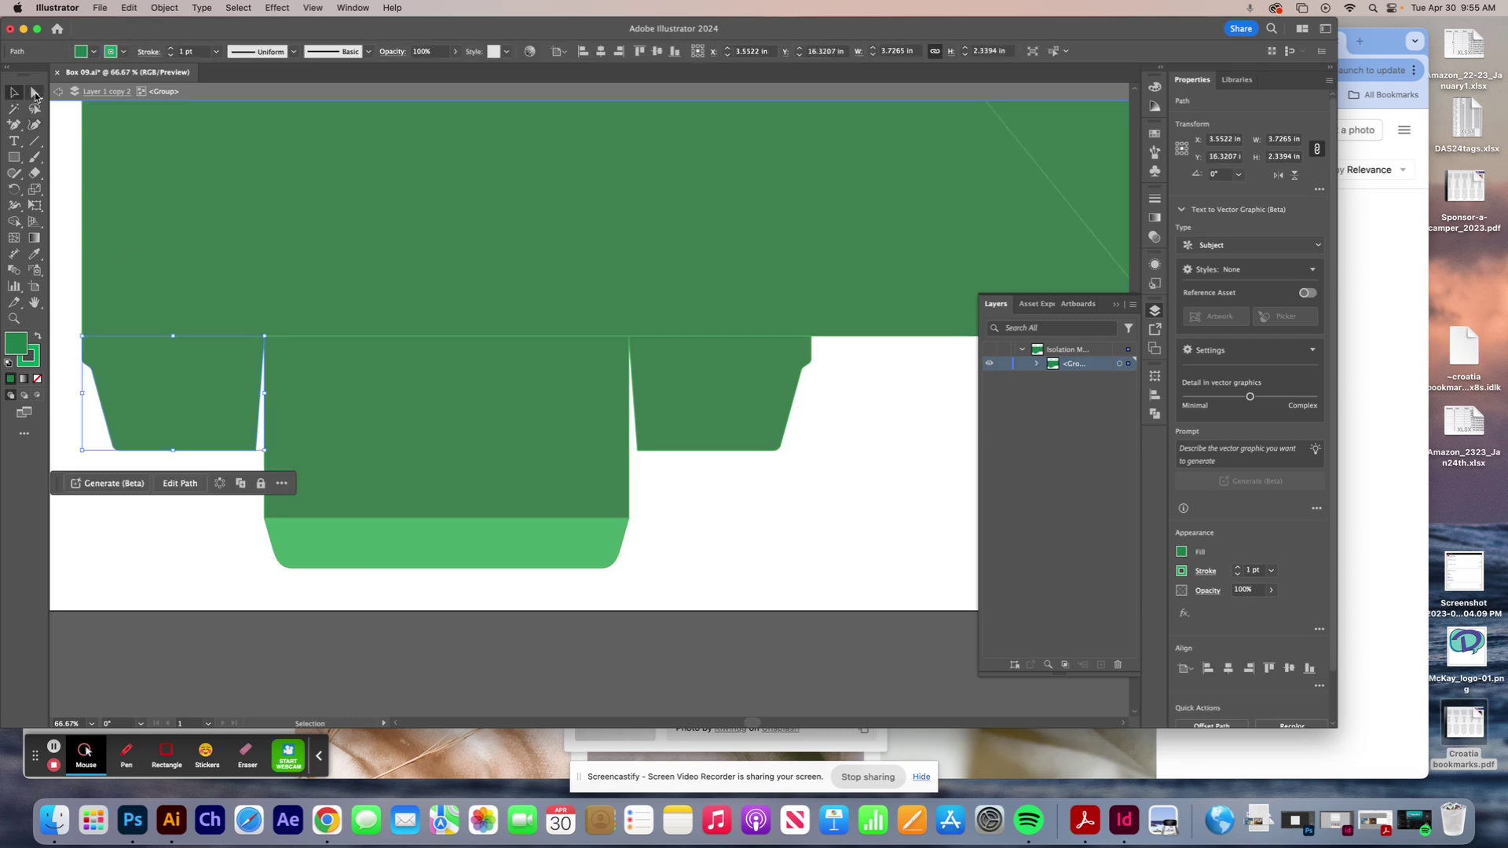
left_click(83, 338)
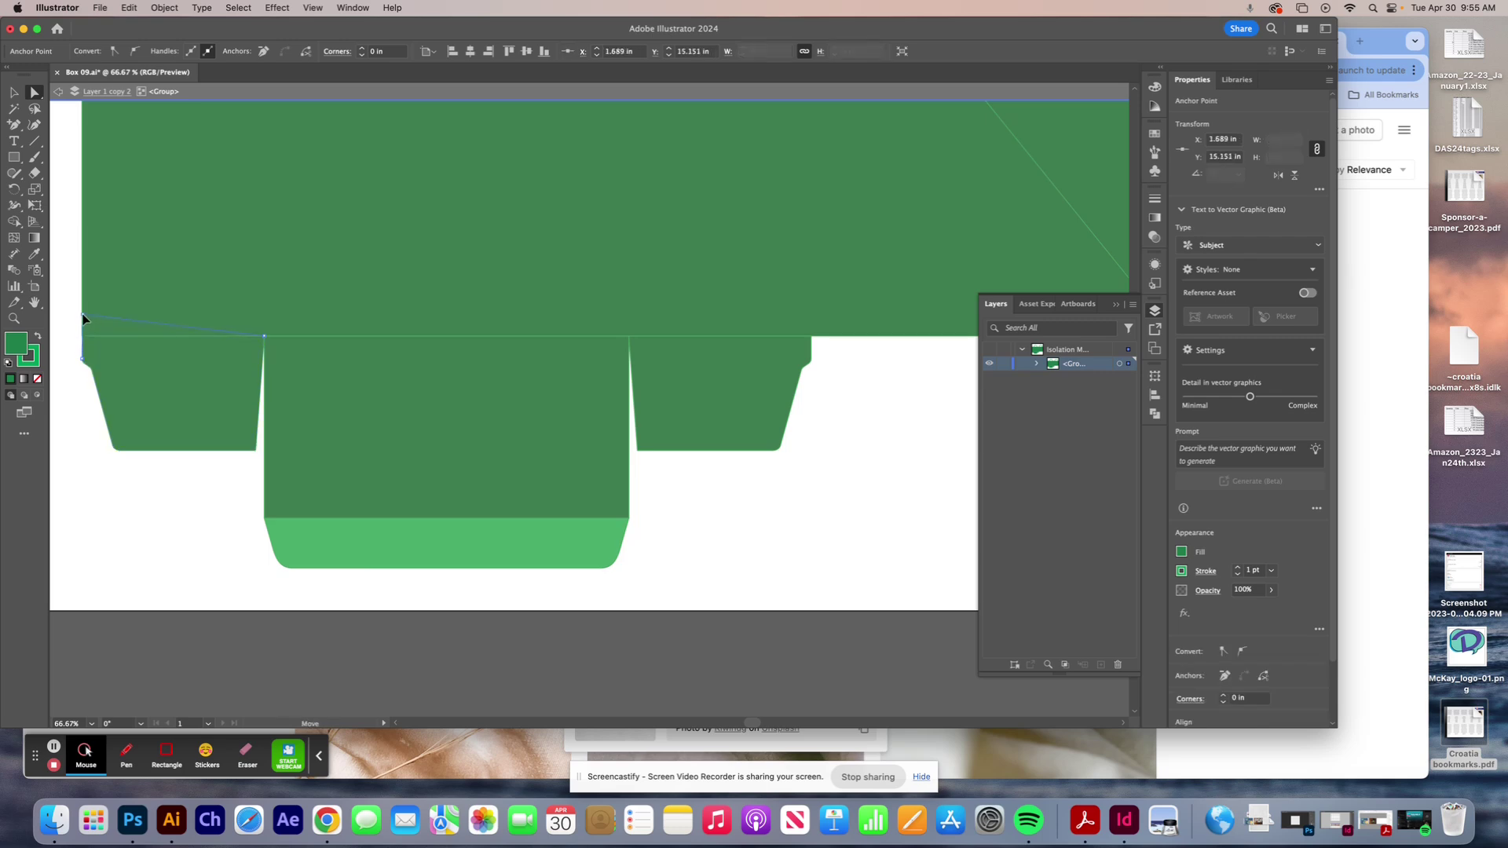
left_click_drag(84, 314, 82, 313)
left_click_drag(264, 336, 264, 308)
- Move the right bottom flap's upper corner anchors up so the flap overlaps the bag body
left_click(743, 375)
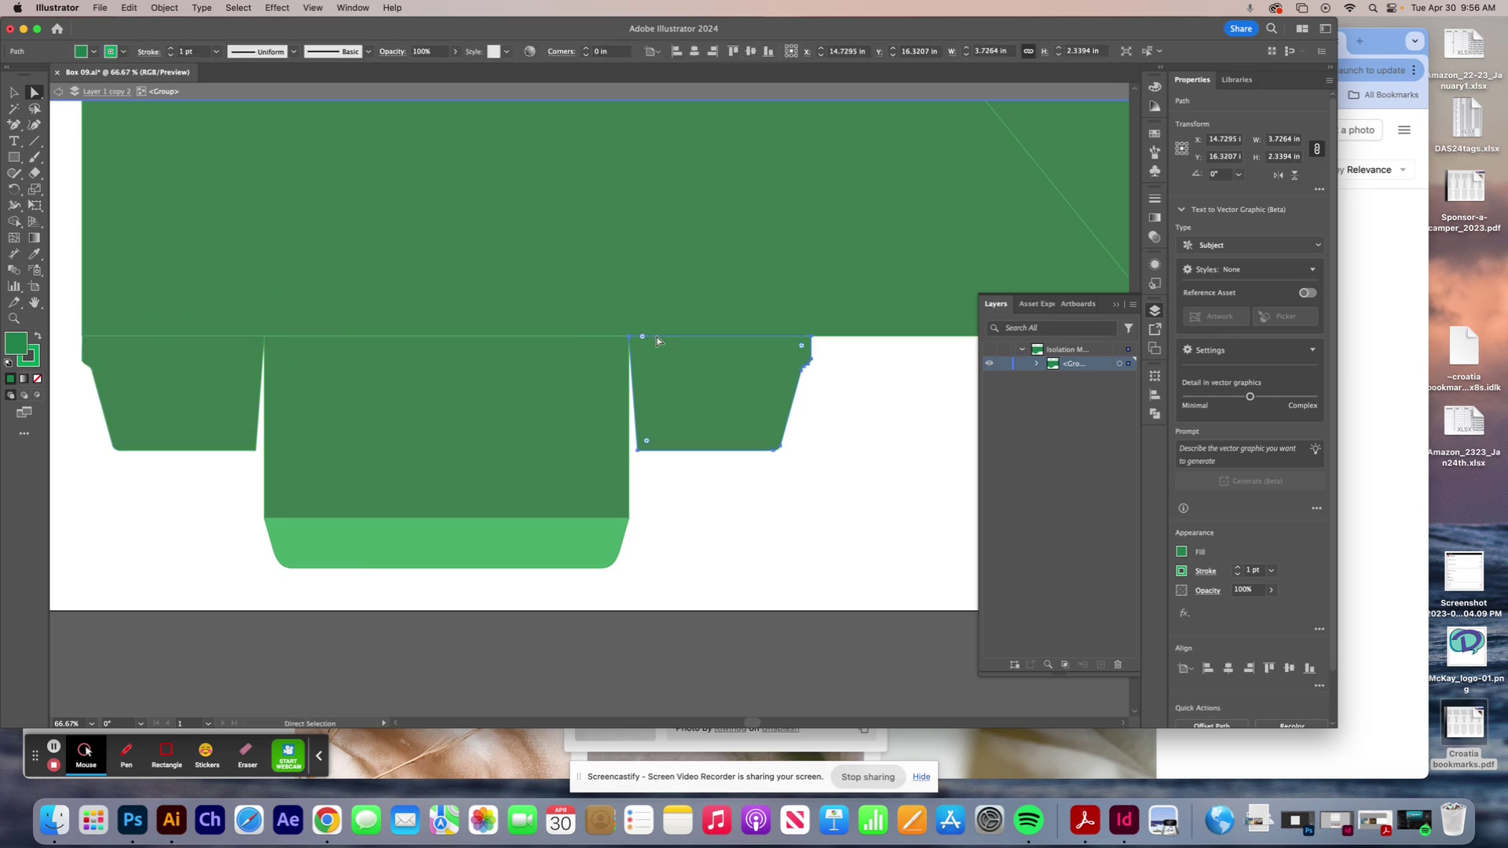
left_click_drag(629, 341, 646, 315)
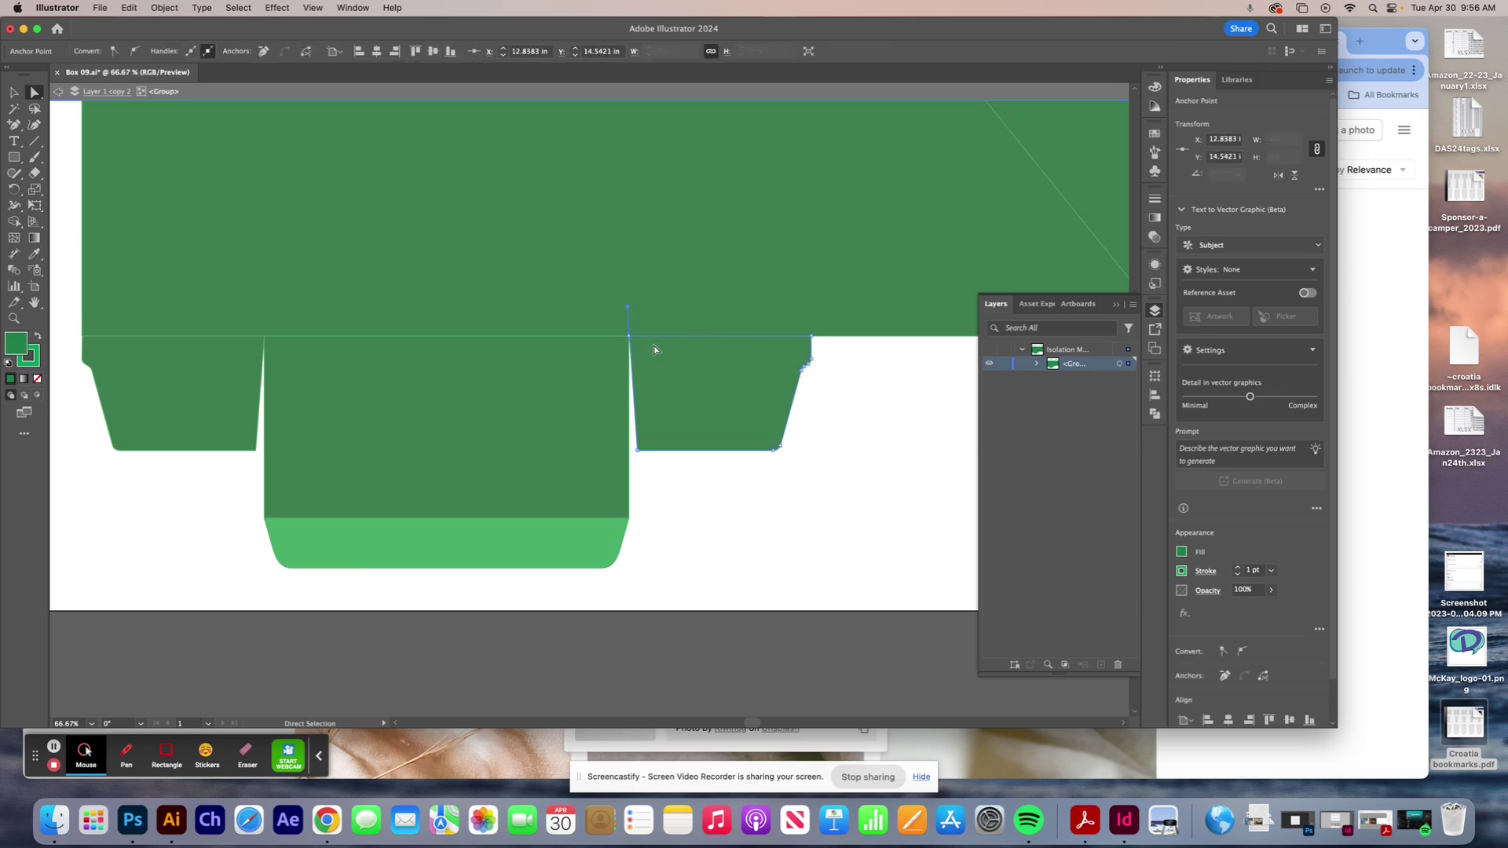
key("super+z")
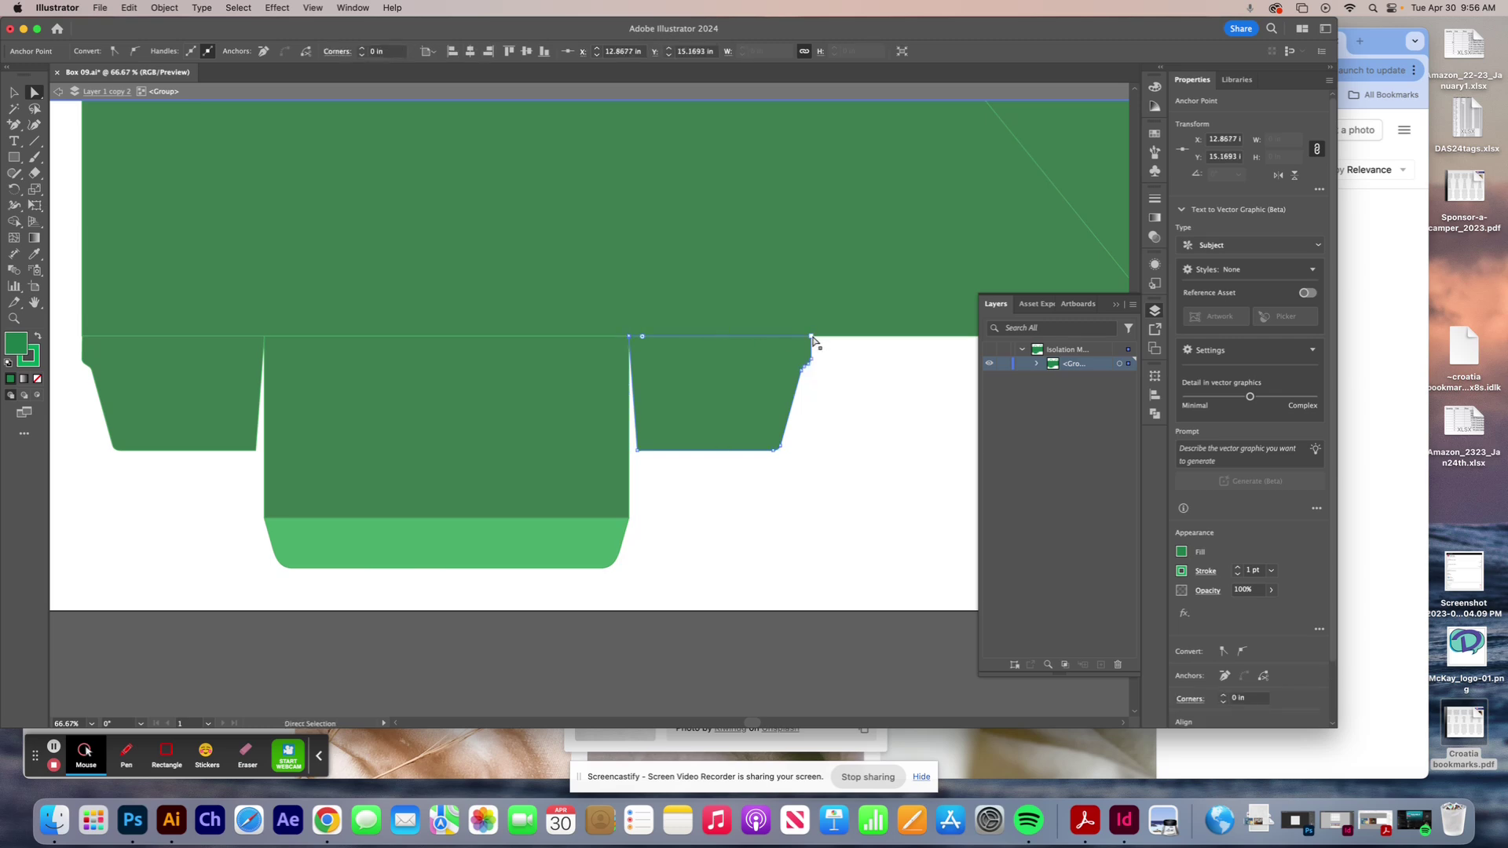
left_click_drag(812, 337, 810, 290)
mouse_move(630, 336)
left_mouse_down()
mouse_move(640, 299)
mouse_move(616, 311)
left_mouse_up()
key("super+z")
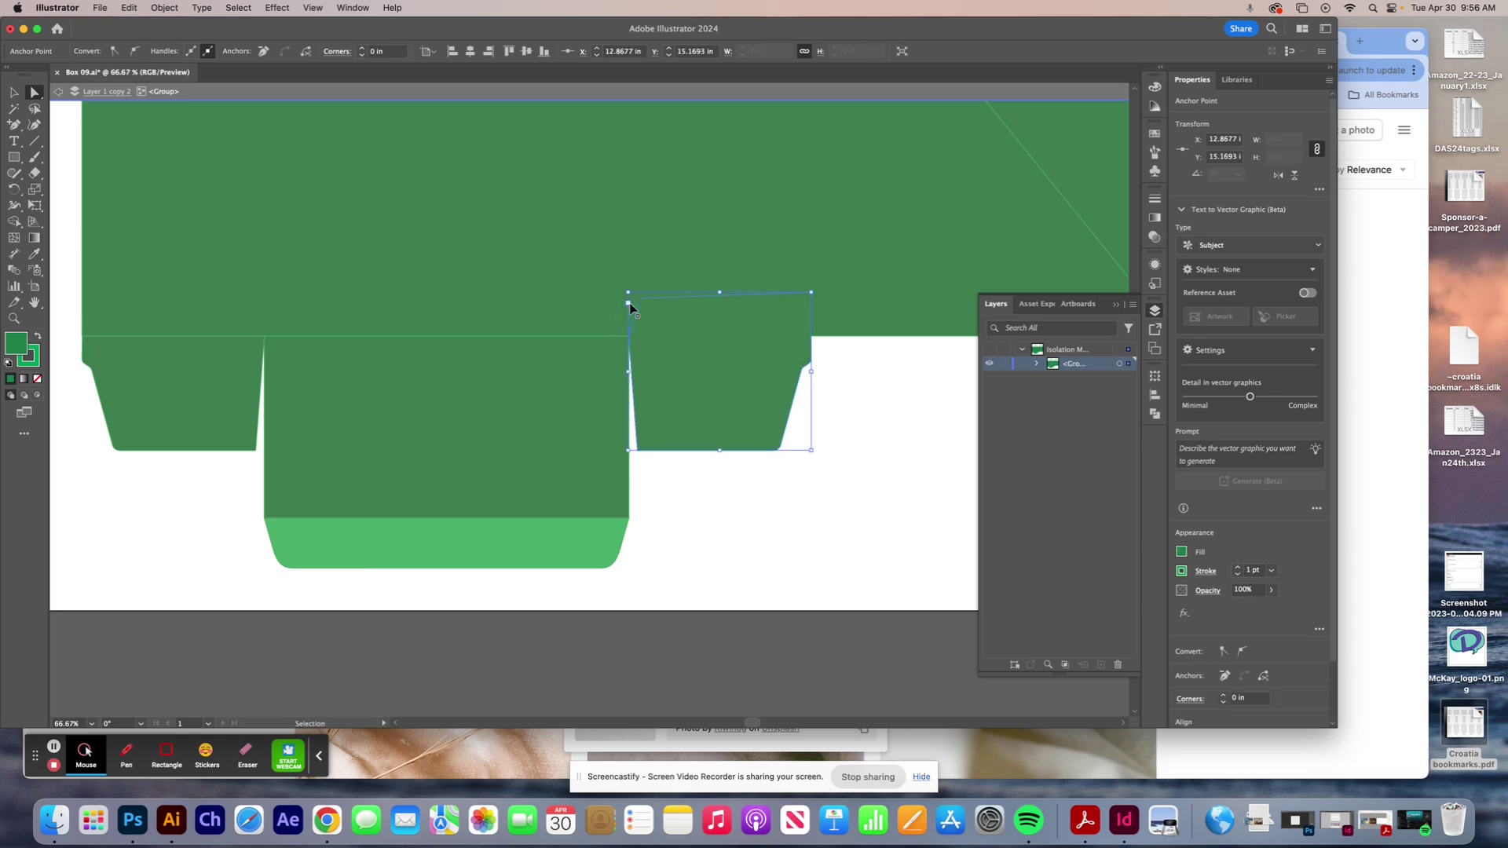
- Move the middle bottom panel's upper-left corner anchor into the bag body to about X 5.50 in, Y 13.98 in
left_click(523, 434)
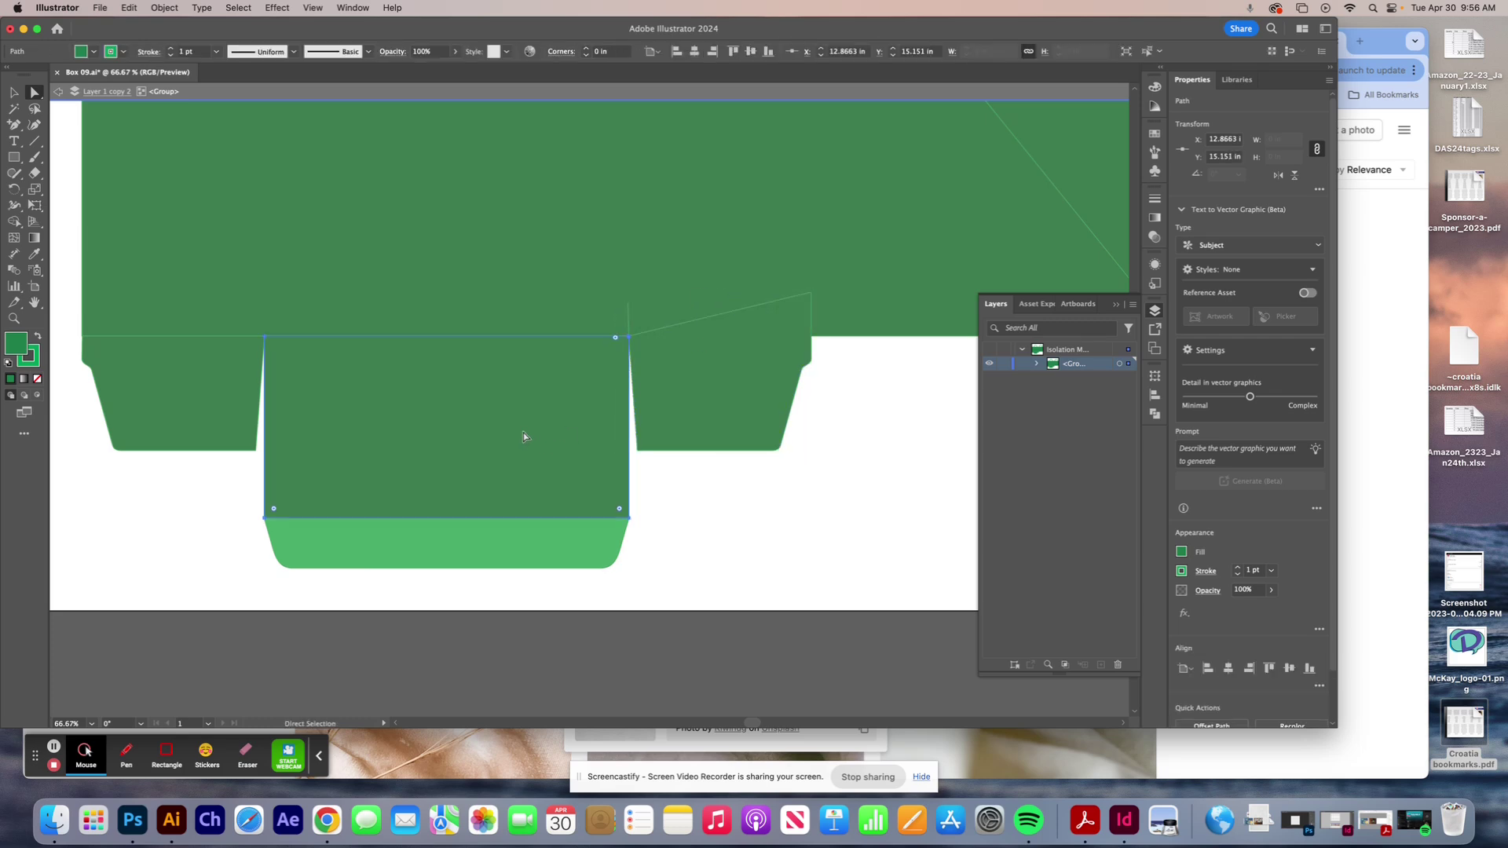
left_click(628, 336)
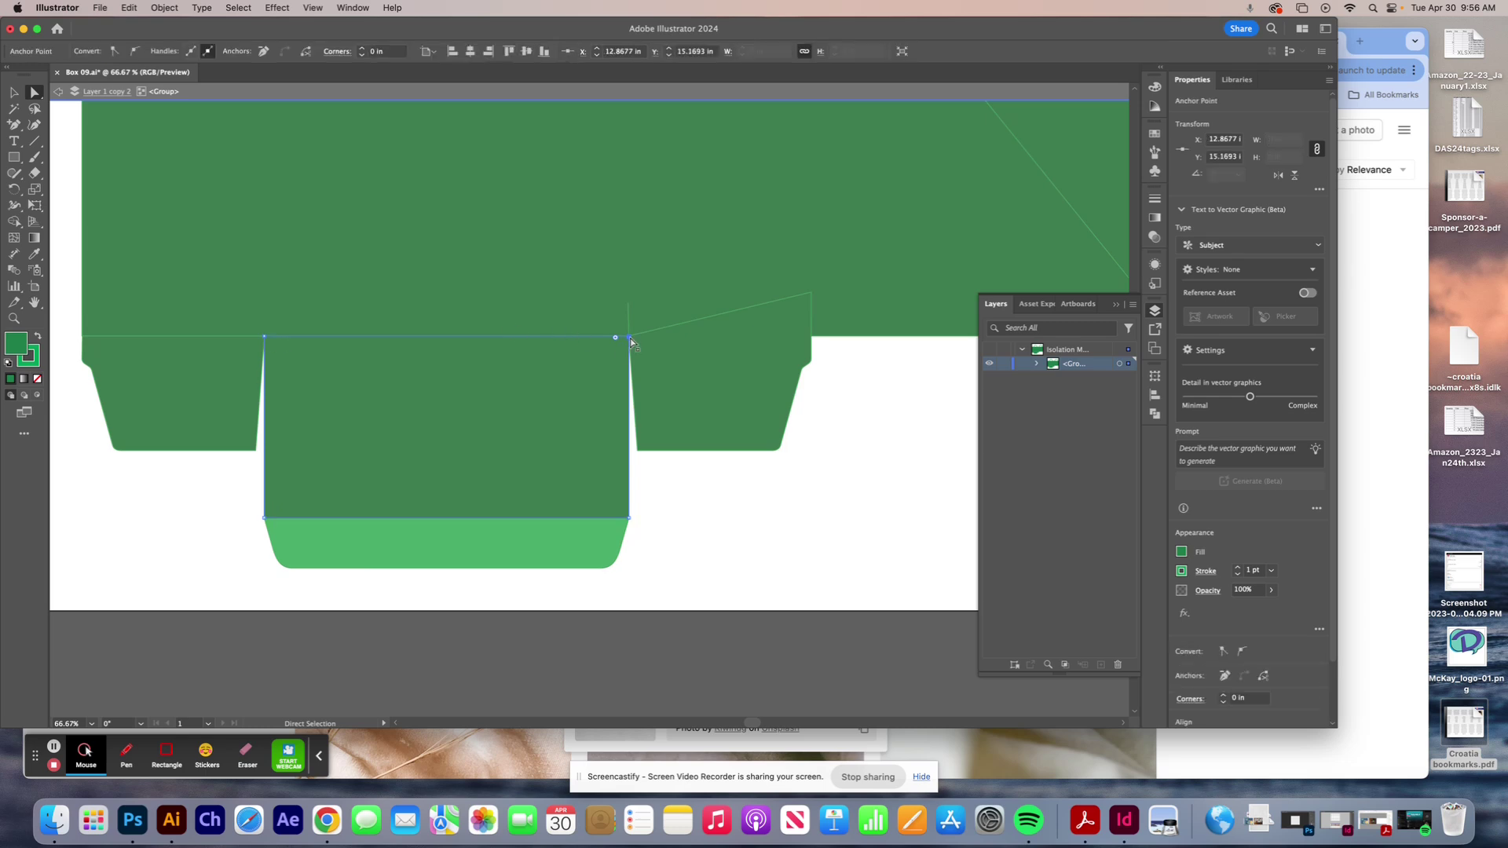
left_click(628, 307)
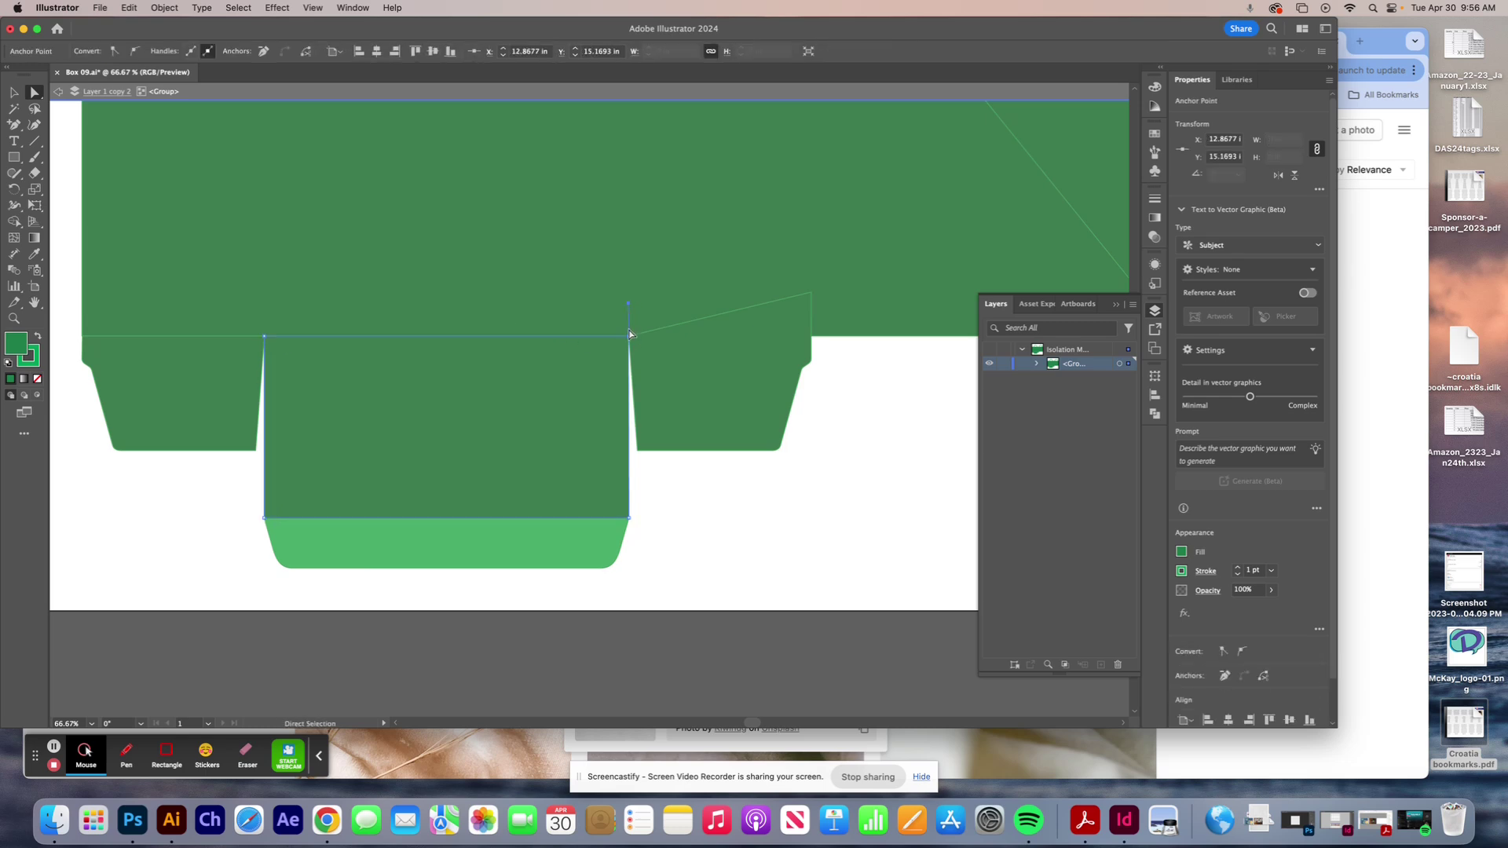
left_click(628, 337)
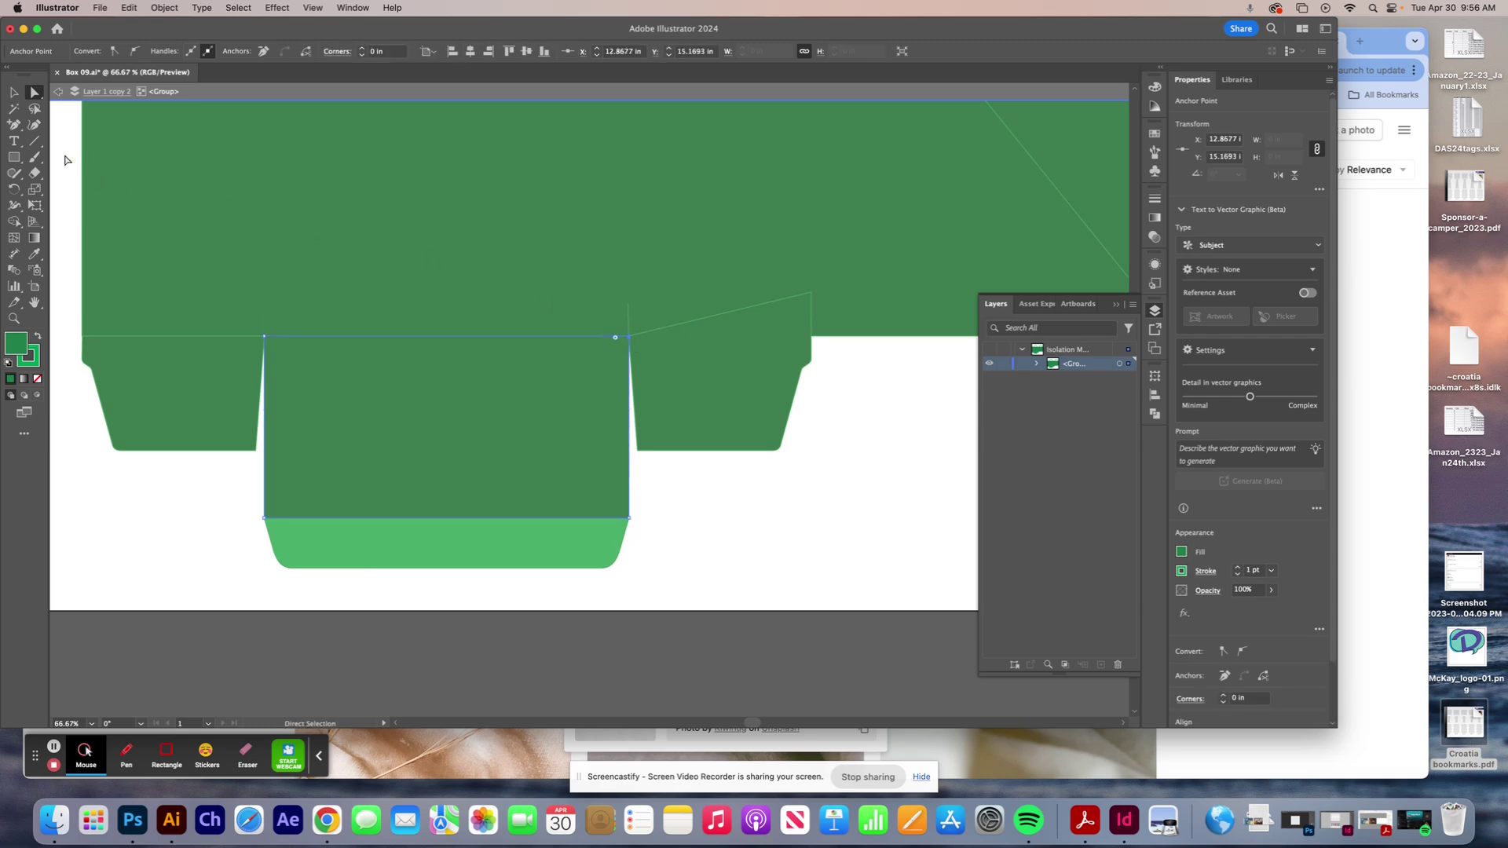
left_click(265, 338)
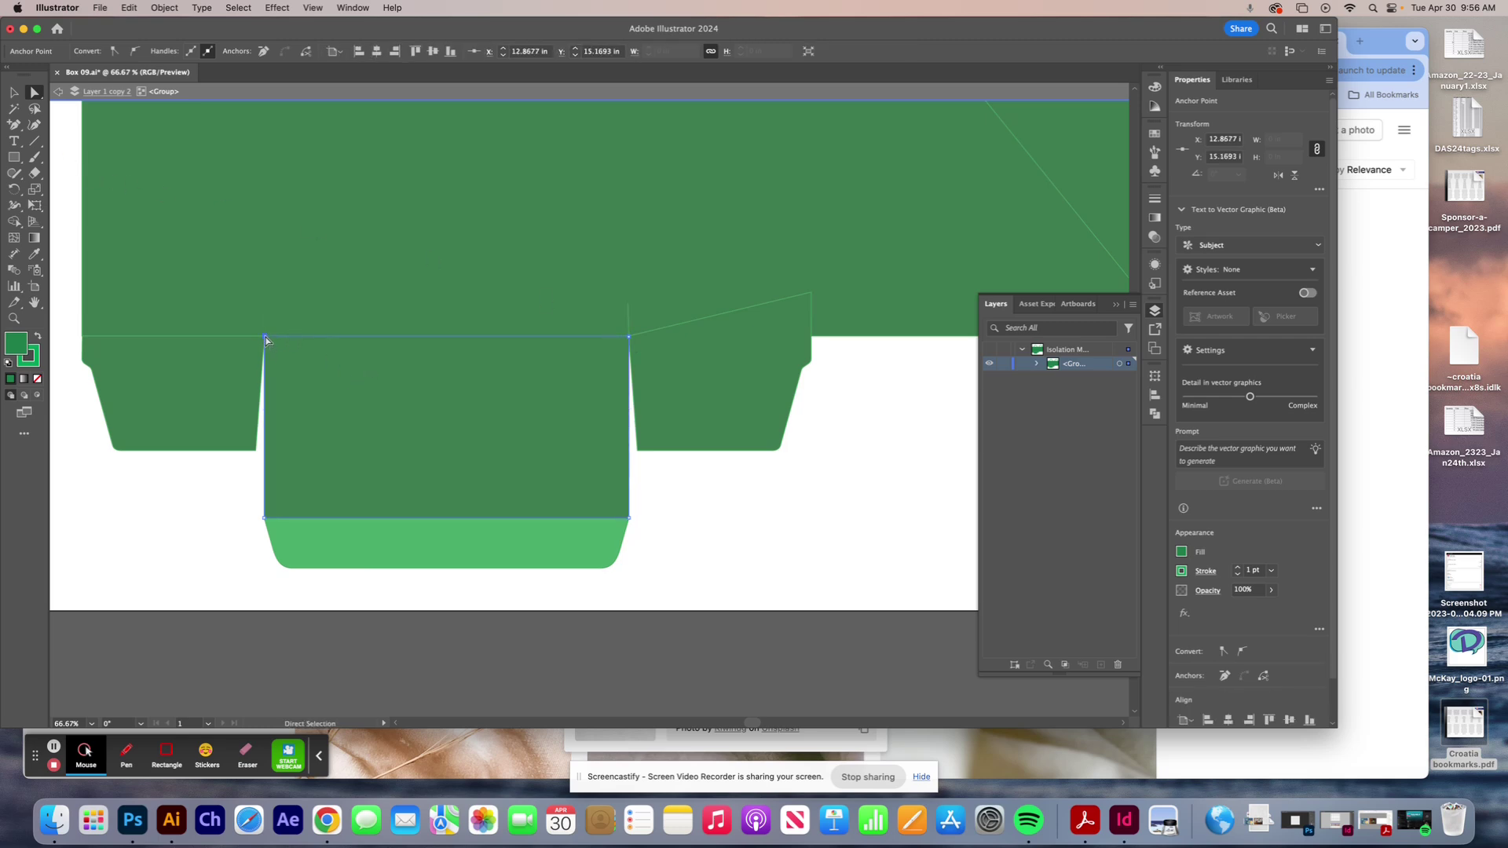
left_click_drag(269, 287, 269, 279)
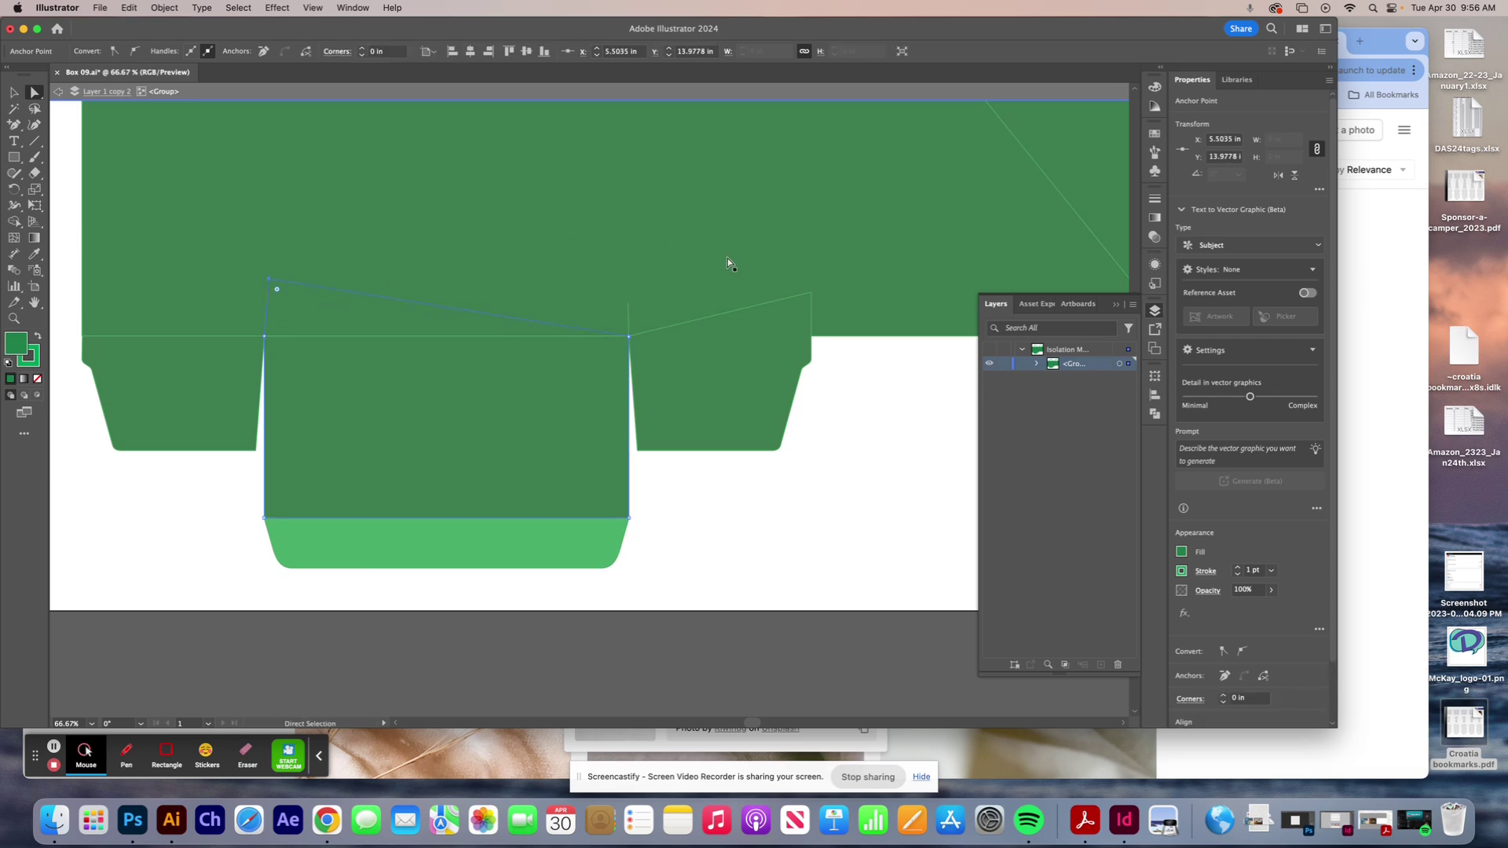
- Exit isolation mode, select all the bag artwork and merge the body with the glue flap and bottom flaps using the Shape Builder tool
left_click(15, 92)
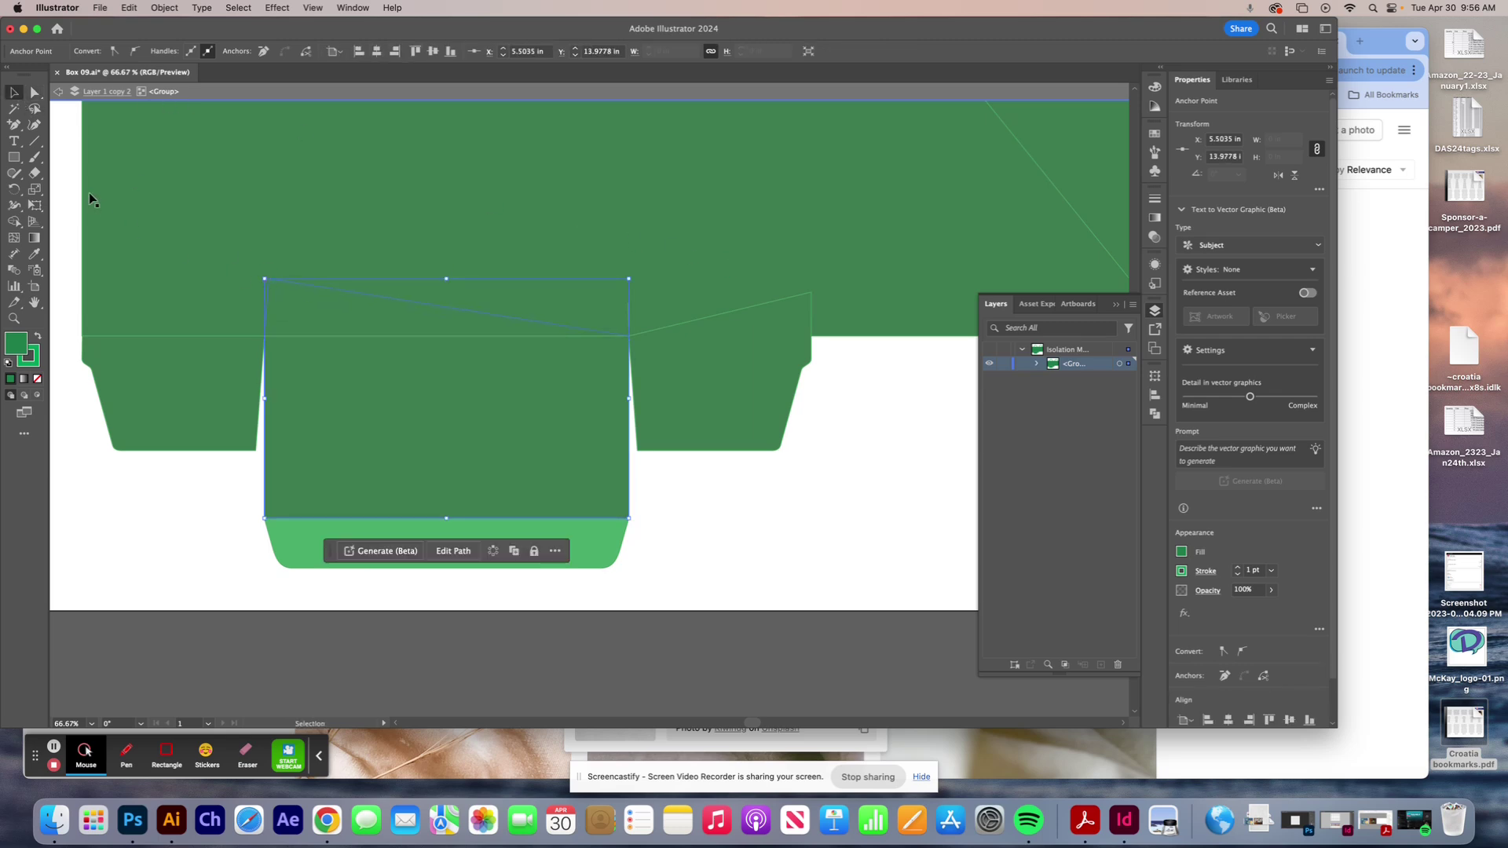
key("super+0")
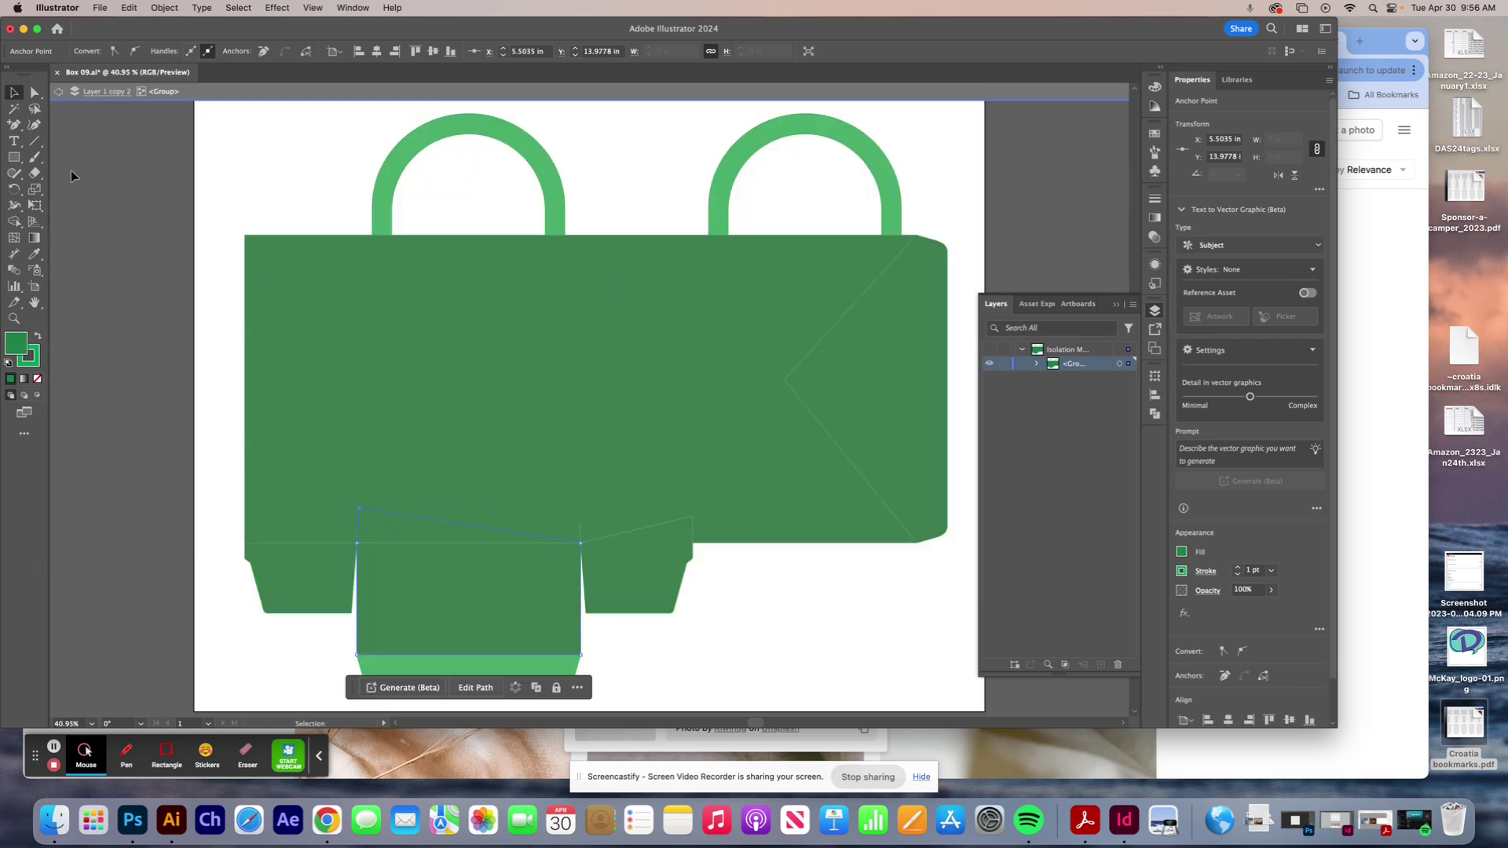
left_click(57, 92)
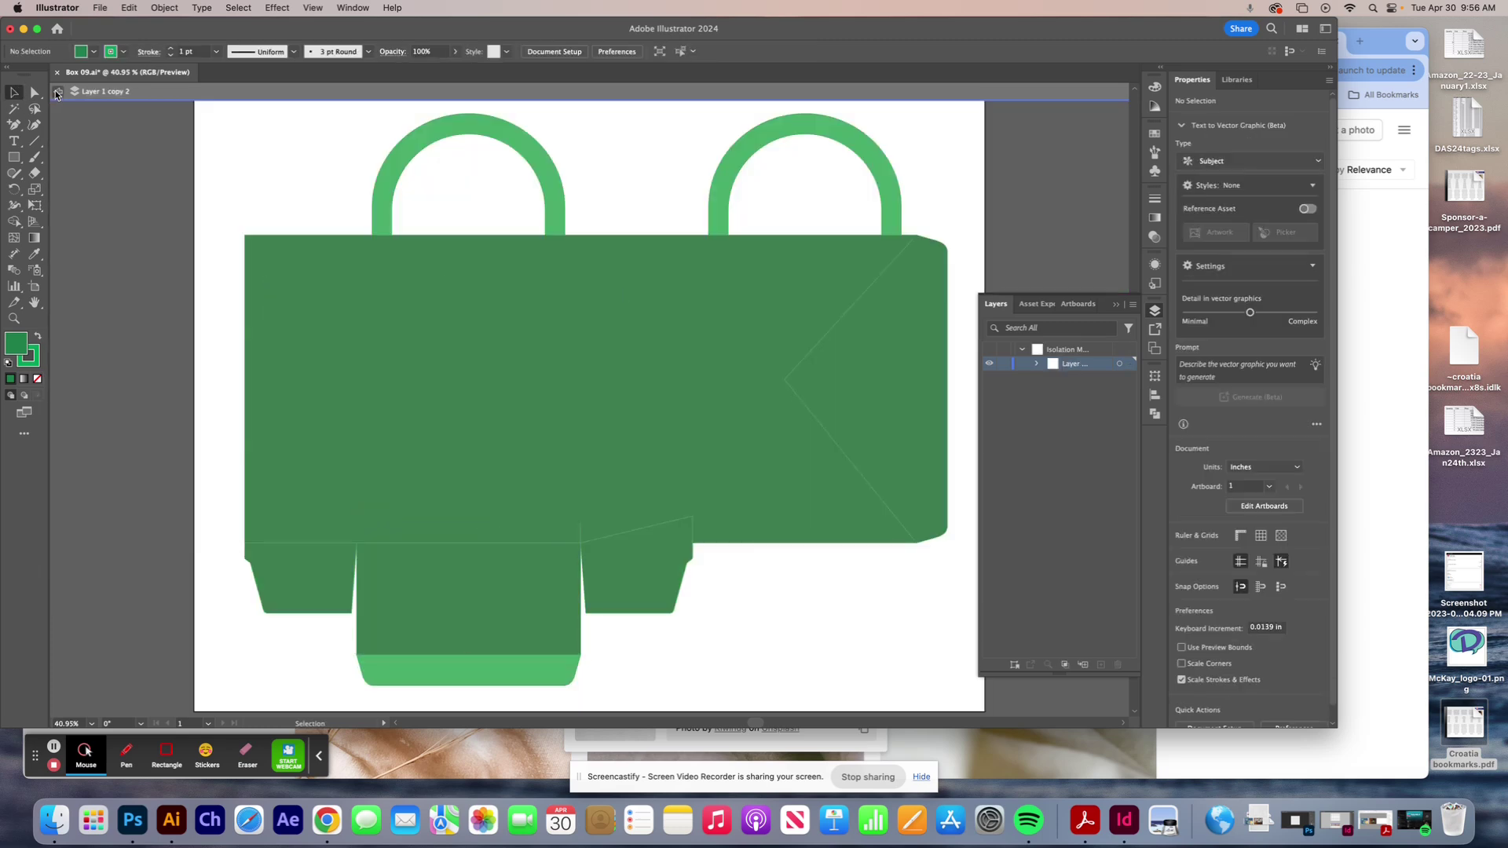
left_click_drag(202, 274, 917, 672)
left_click(14, 223)
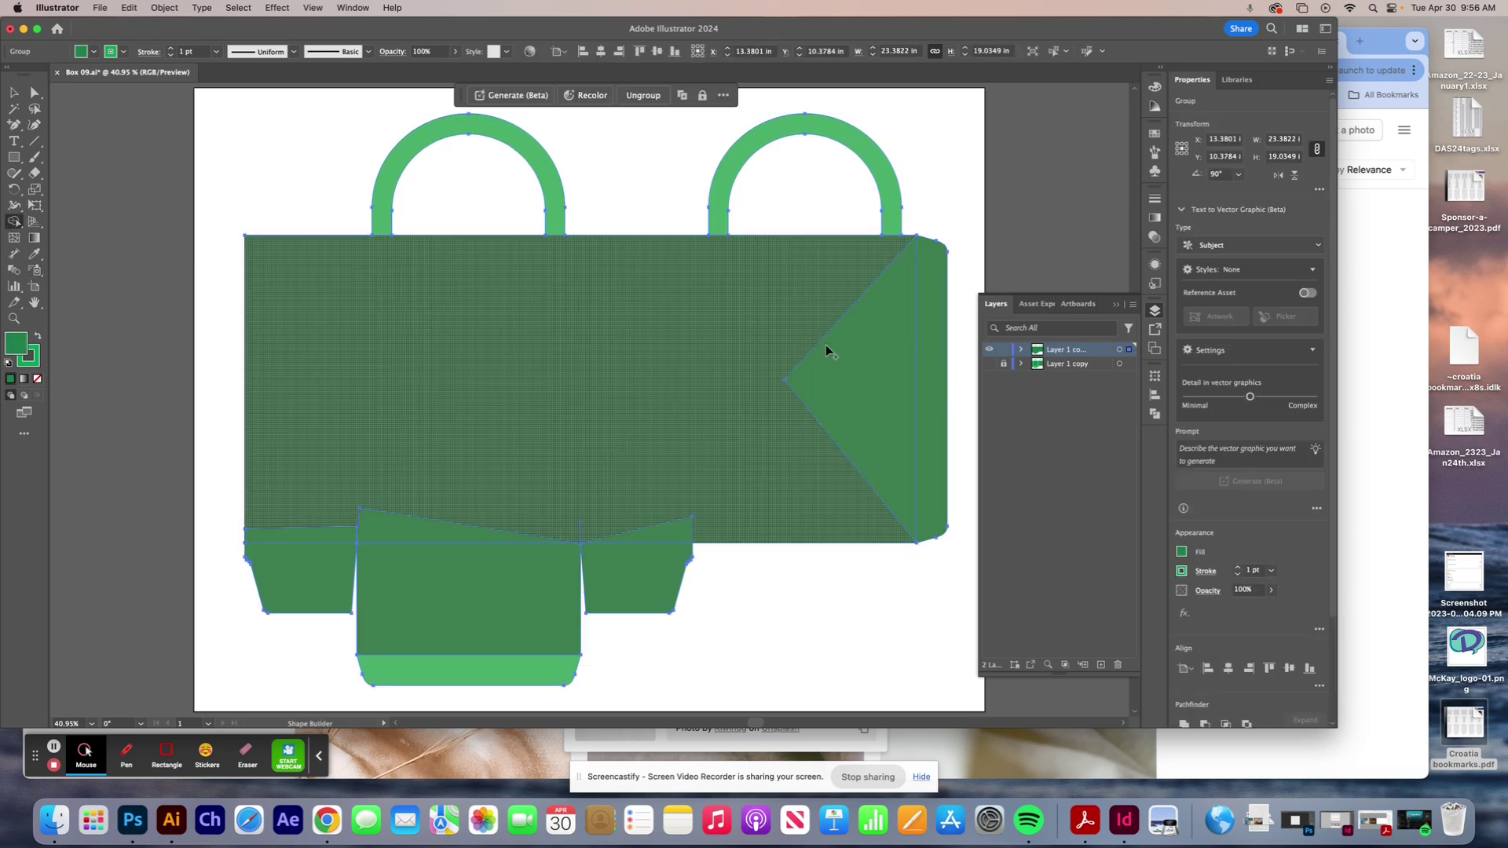
mouse_move(928, 336)
left_mouse_down()
mouse_move(772, 378)
mouse_move(646, 385)
mouse_move(618, 575)
mouse_move(515, 590)
mouse_move(568, 540)
left_mouse_up()
mouse_move(407, 526)
left_mouse_down()
mouse_move(345, 522)
mouse_move(327, 559)
left_mouse_up()
left_click_drag(544, 595, 487, 669)
- Merge both handles into the bag body with the Shape Builder tool and return to the Selection tool
left_click_drag(542, 440, 557, 201)
left_click_drag(727, 211, 717, 272)
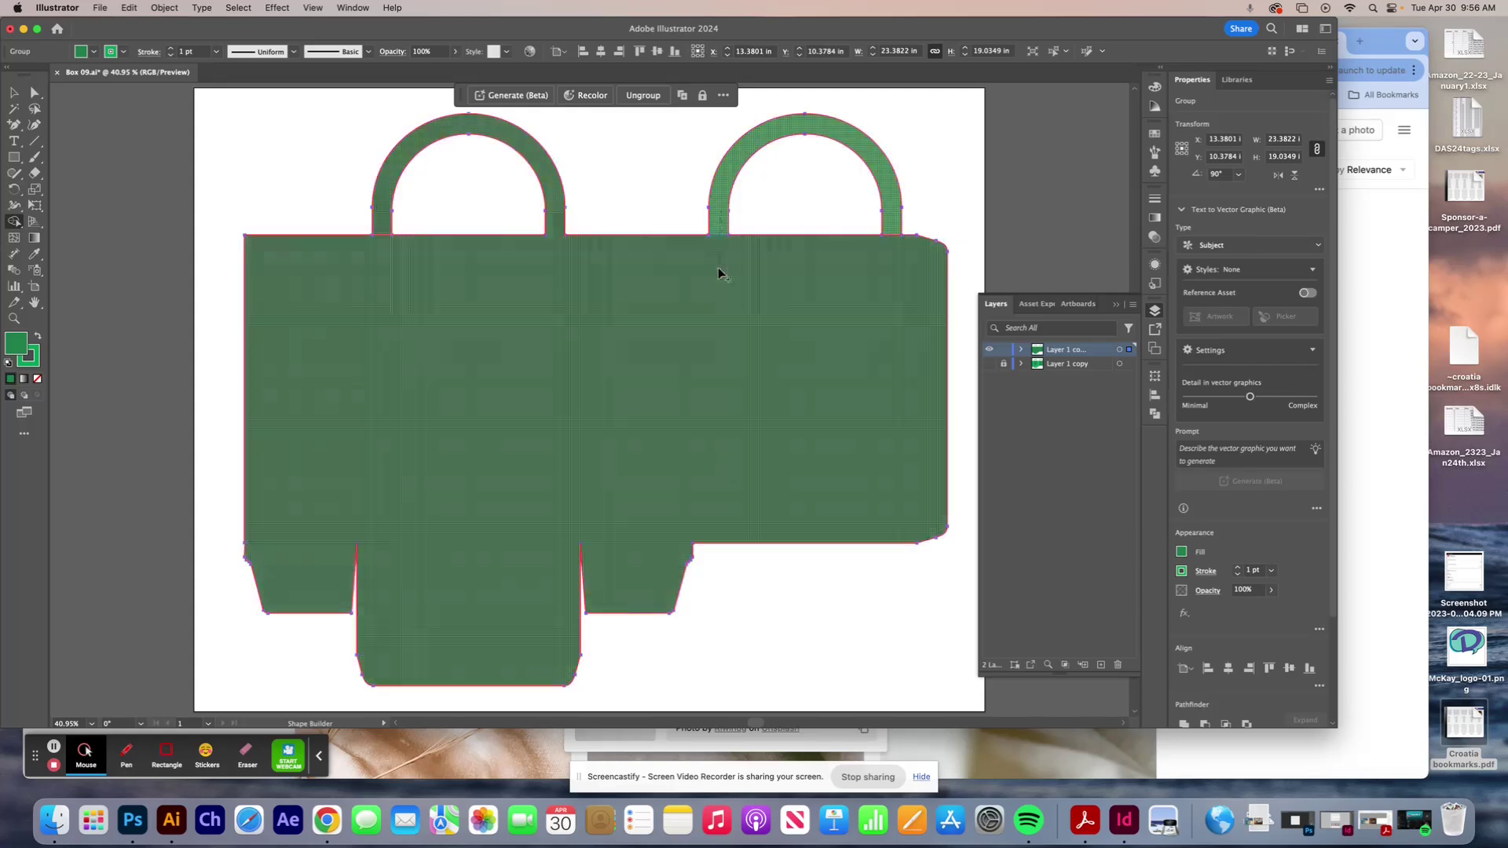
left_click_drag(746, 353, 454, 250)
left_click(13, 92)
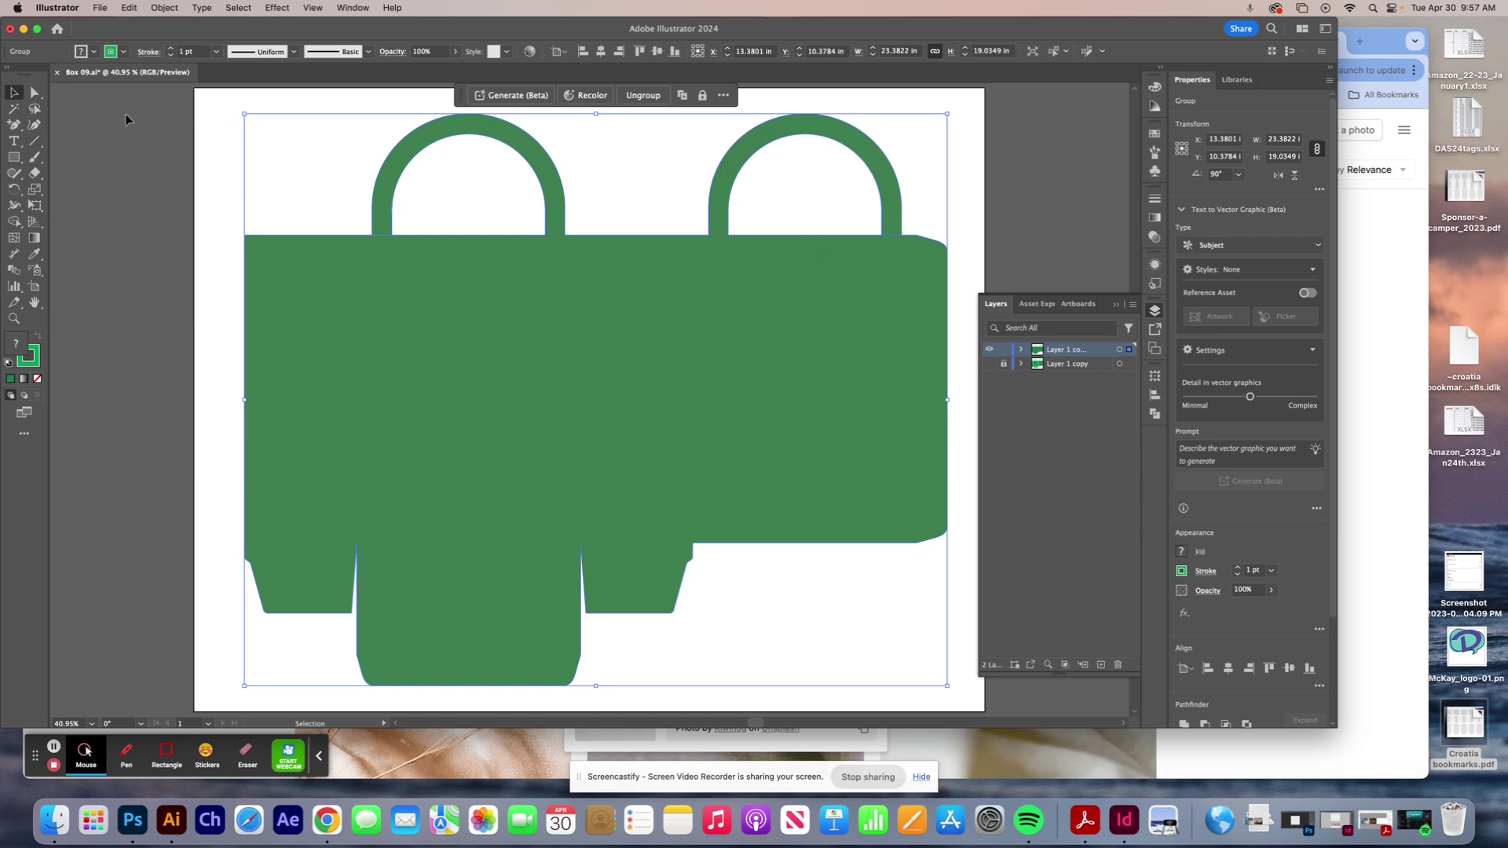
left_click(10, 128)
left_click(14, 92)
- Place the downloaded texture image kiwihug-MS9Tnh3If1o-unsplash.jpg on the artboard as a linked file
left_click(1258, 820)
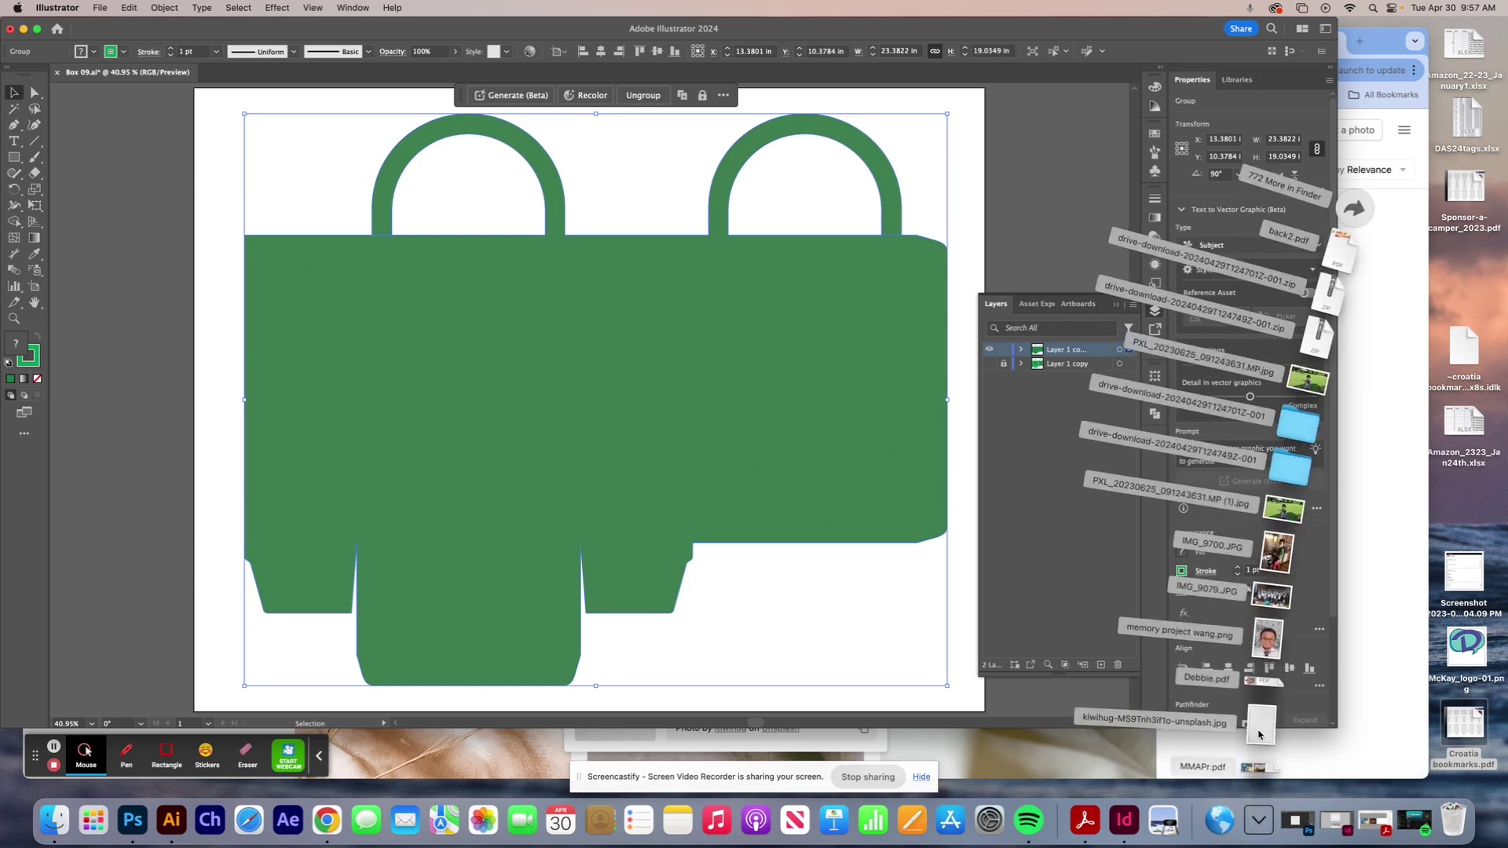
left_click_drag(1260, 724, 581, 336)
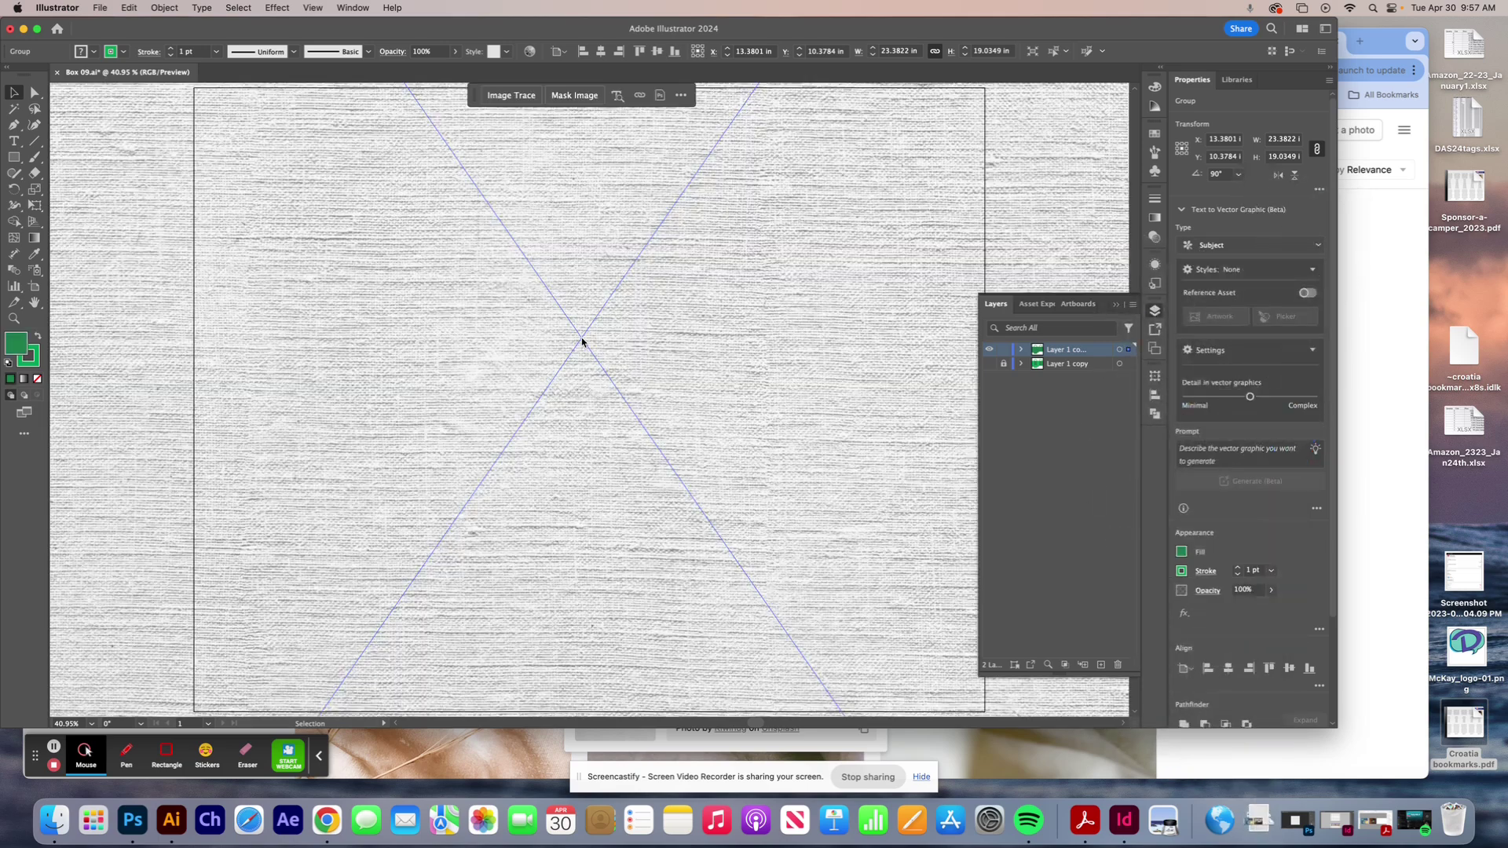
key("super+alt+0")
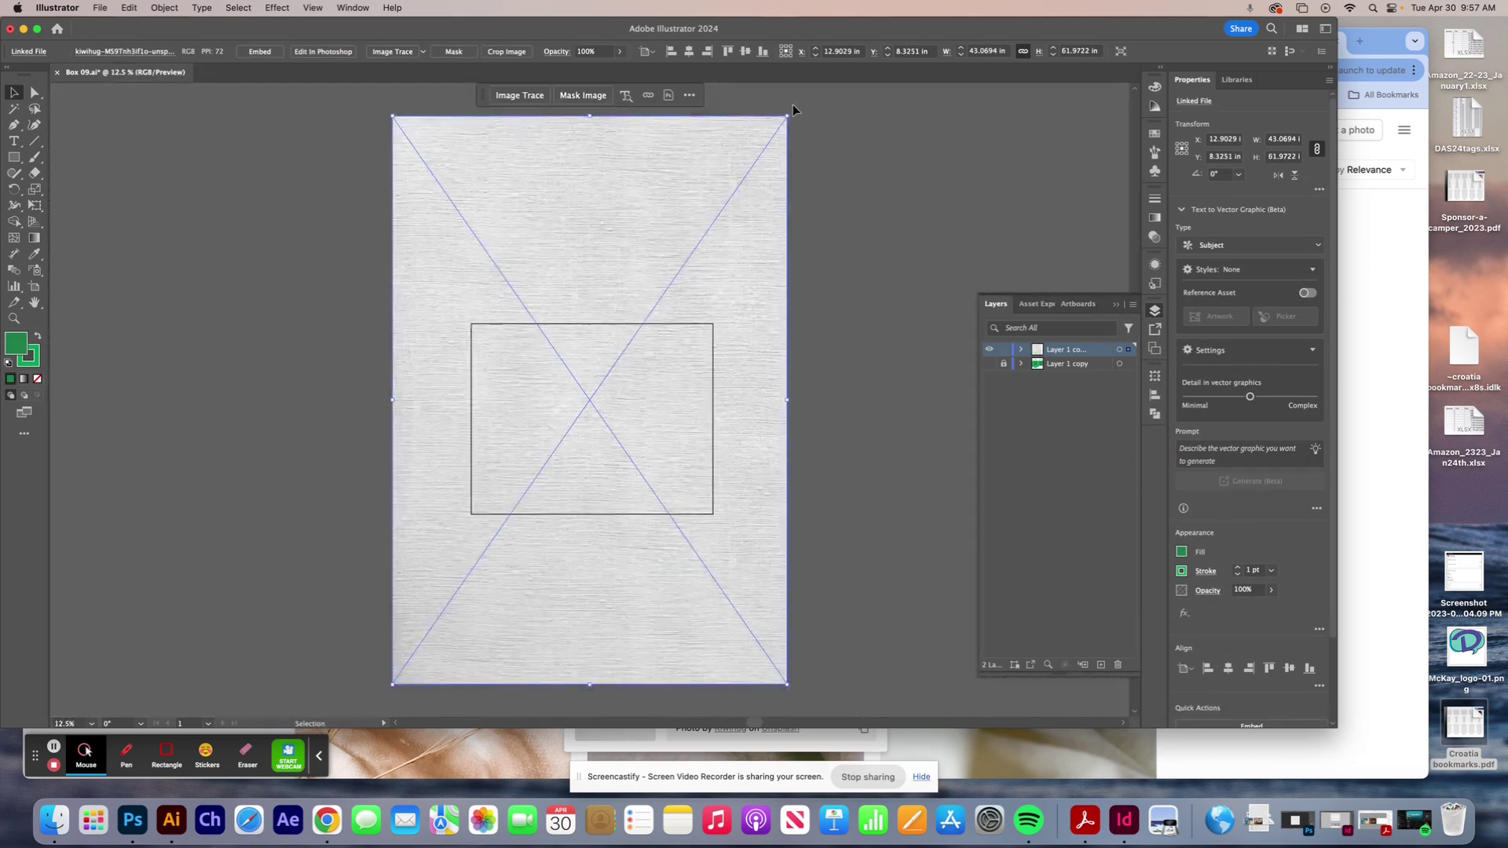
- Rotate the texture image to 270° and scale it down to about 33.7 by 23.4 in, positioned to cover the artboard
left_click_drag(789, 109, 972, 537)
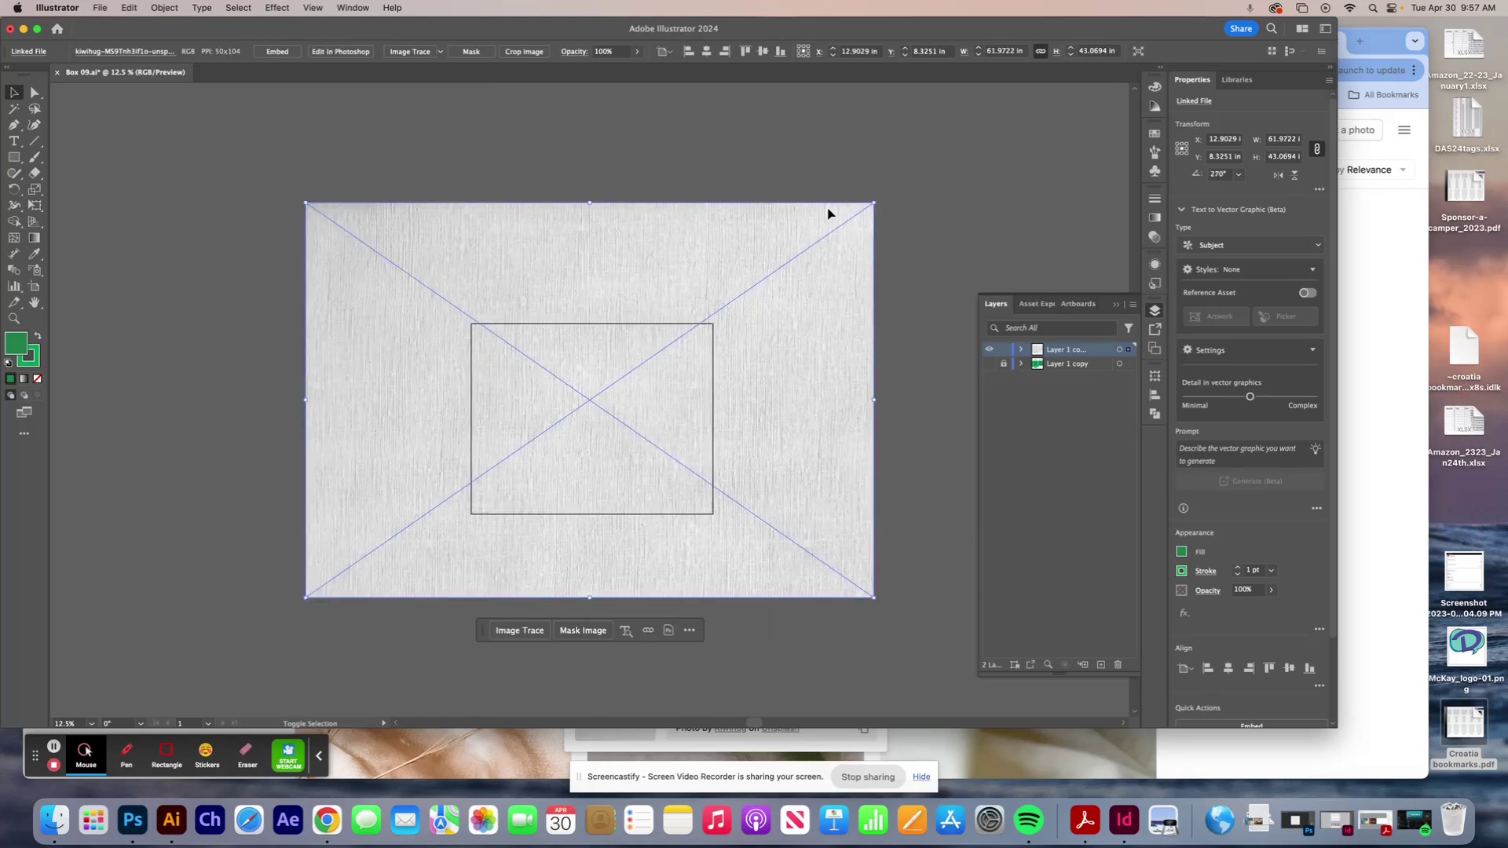
left_click_drag(874, 203, 742, 294)
left_click_drag(592, 377, 589, 390)
- Expand the duplicate layer and move the linked texture image beneath the bag group
left_click(1020, 349)
left_click(1084, 366)
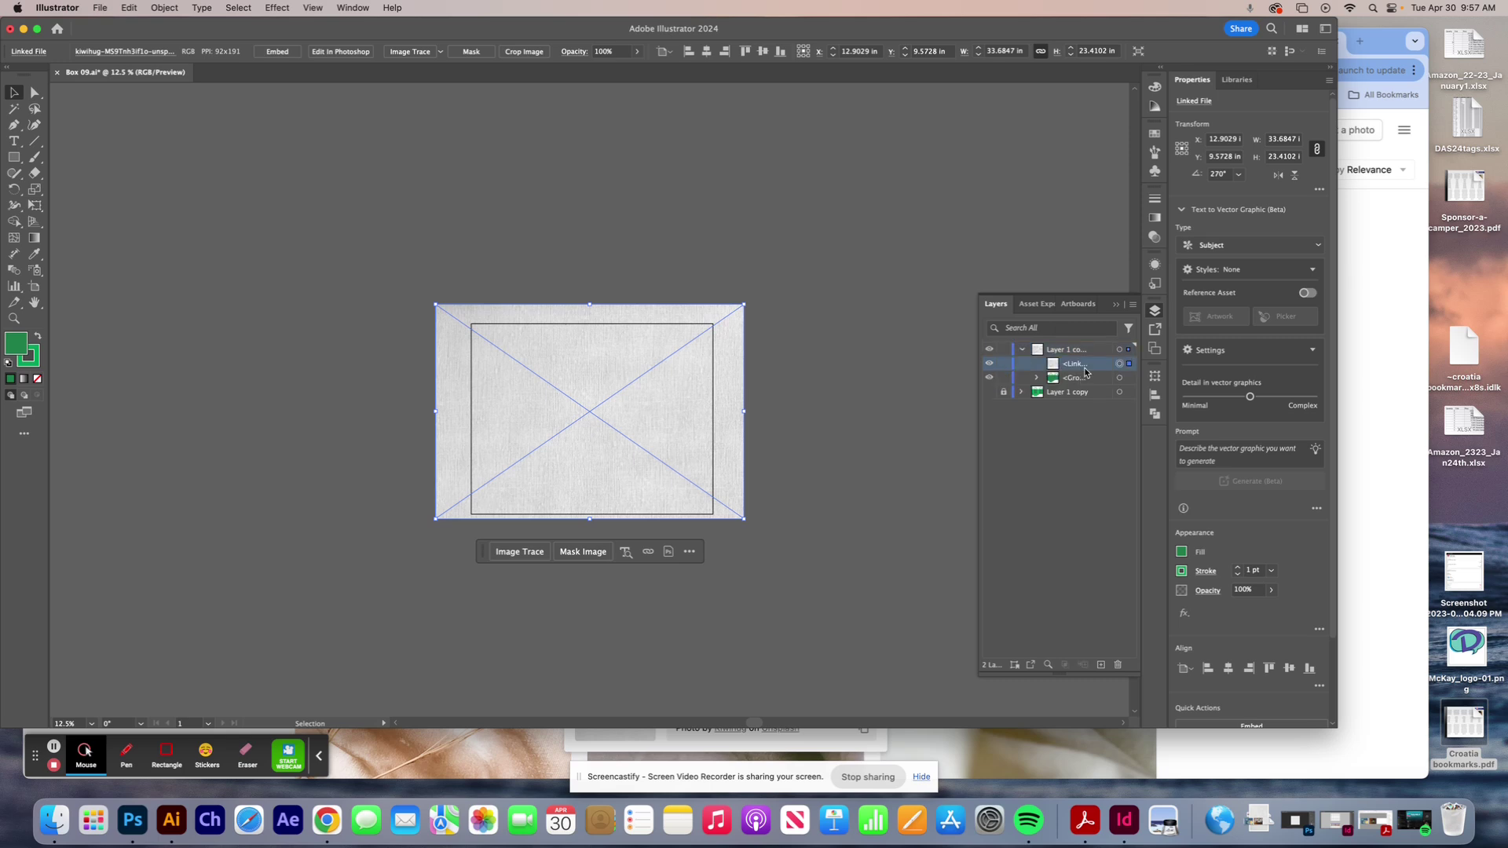
left_click_drag(1092, 367, 1090, 384)
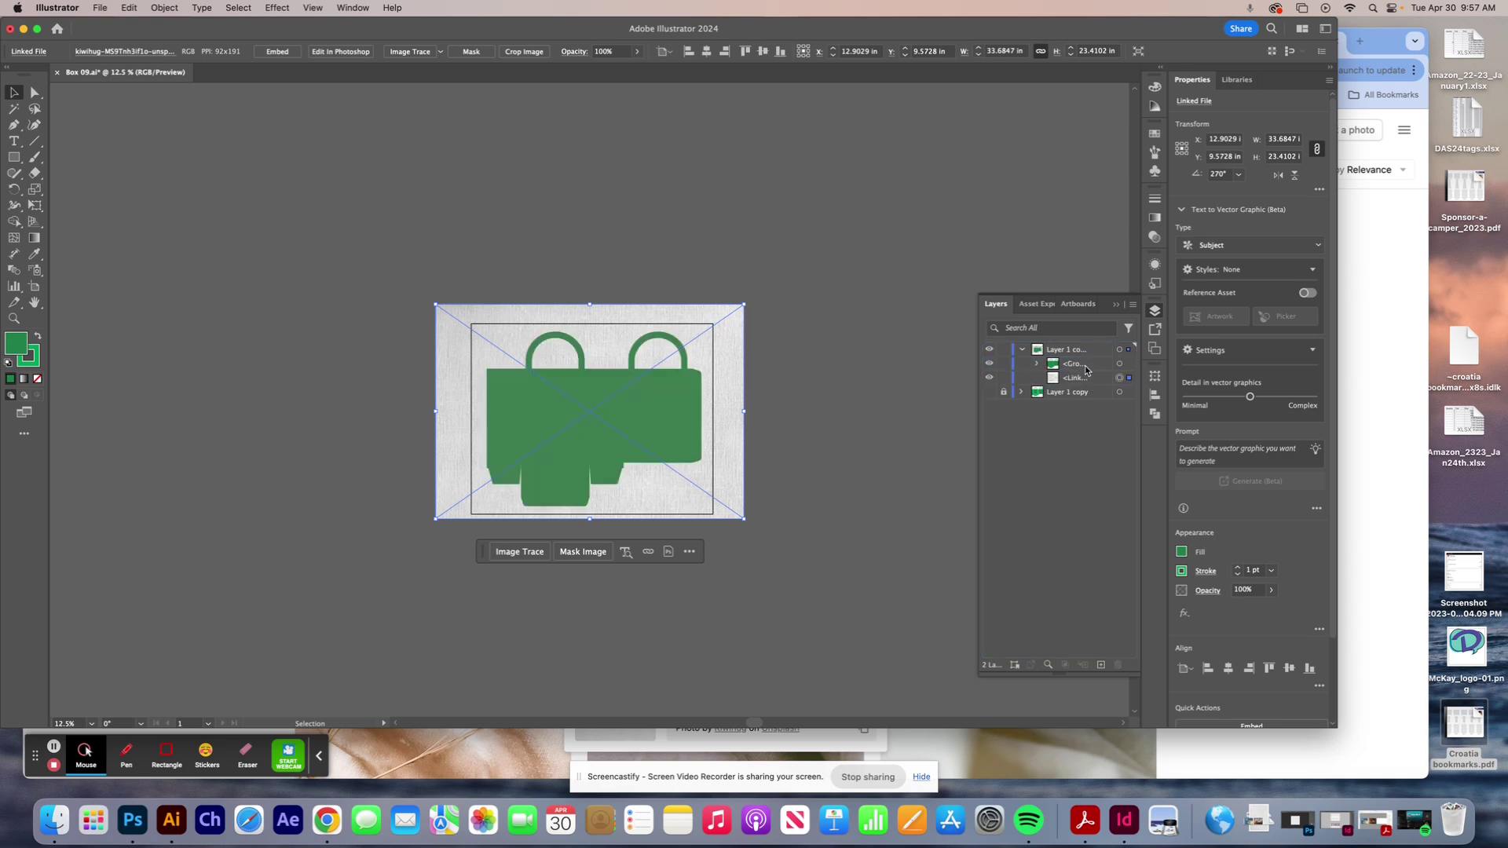
- Select the bag group together with the texture image and try to make a clipping mask from them
left_click(1131, 367)
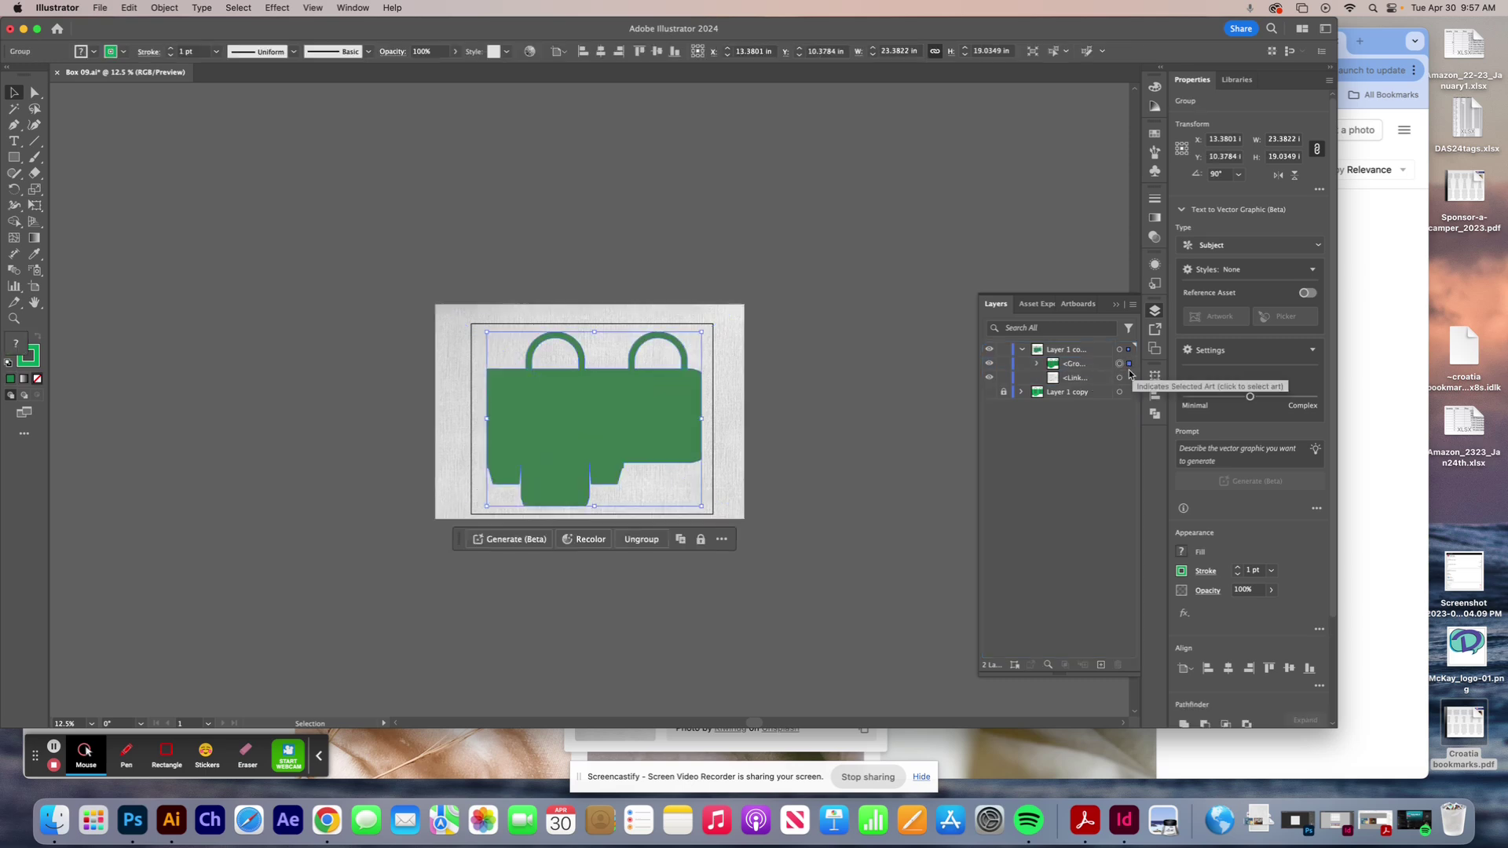
left_click(1129, 377)
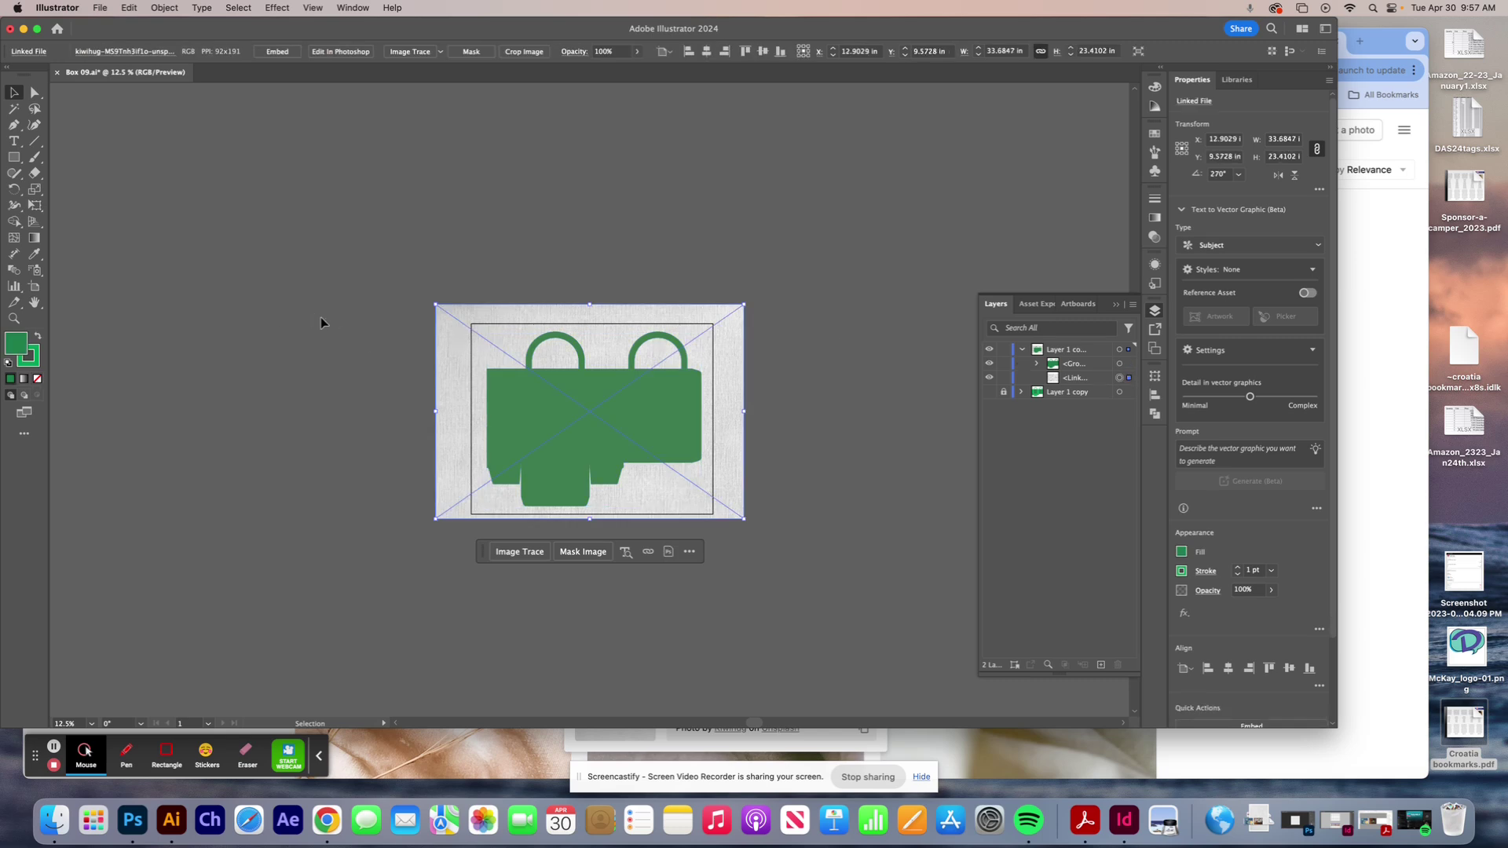
left_click(688, 458, "shift")
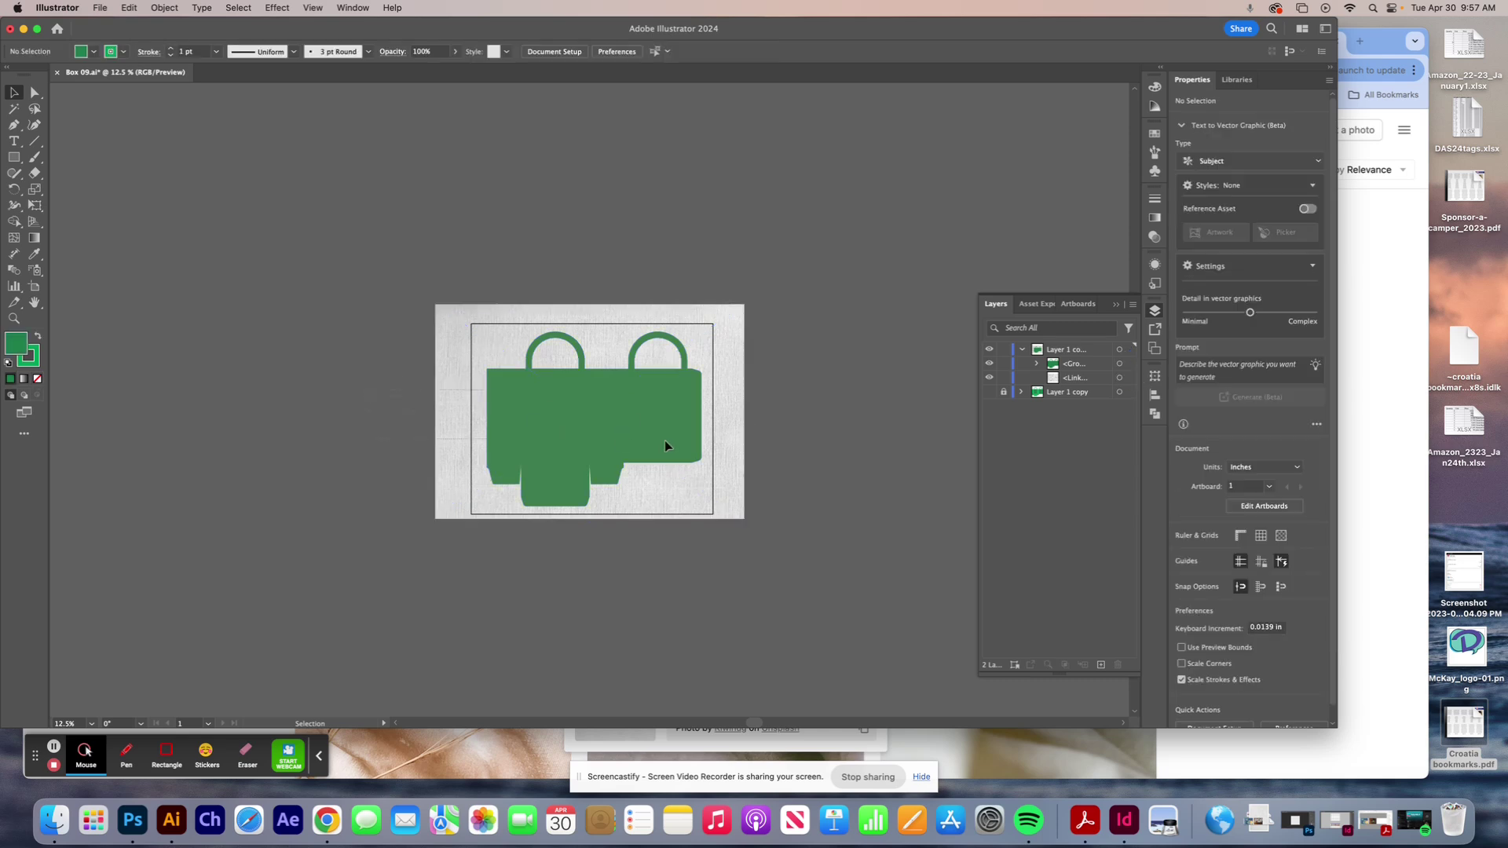
left_click(754, 352)
left_click(650, 397)
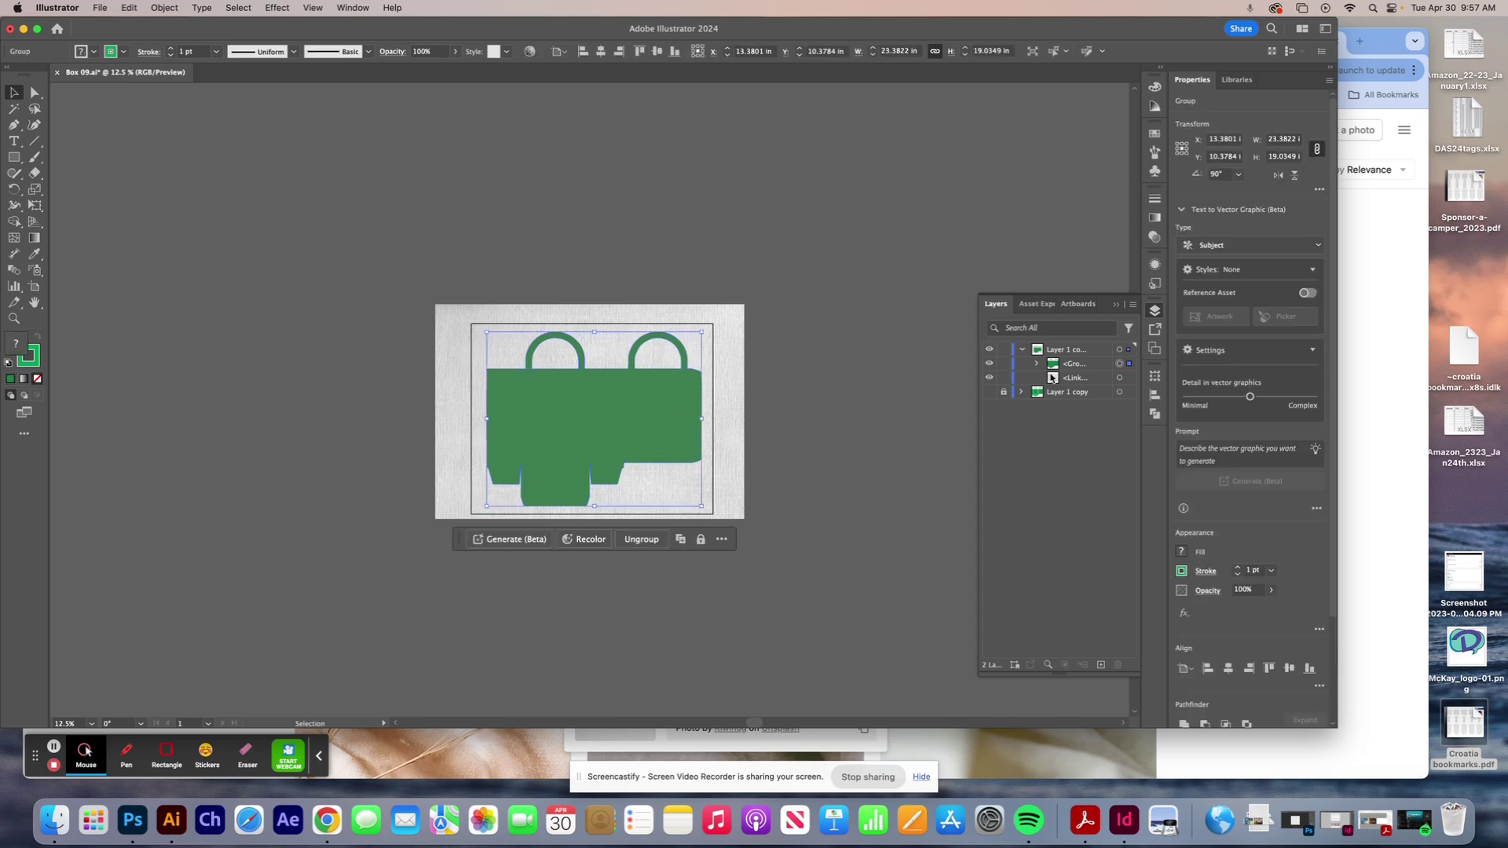
left_click(1130, 379)
right_click(574, 409)
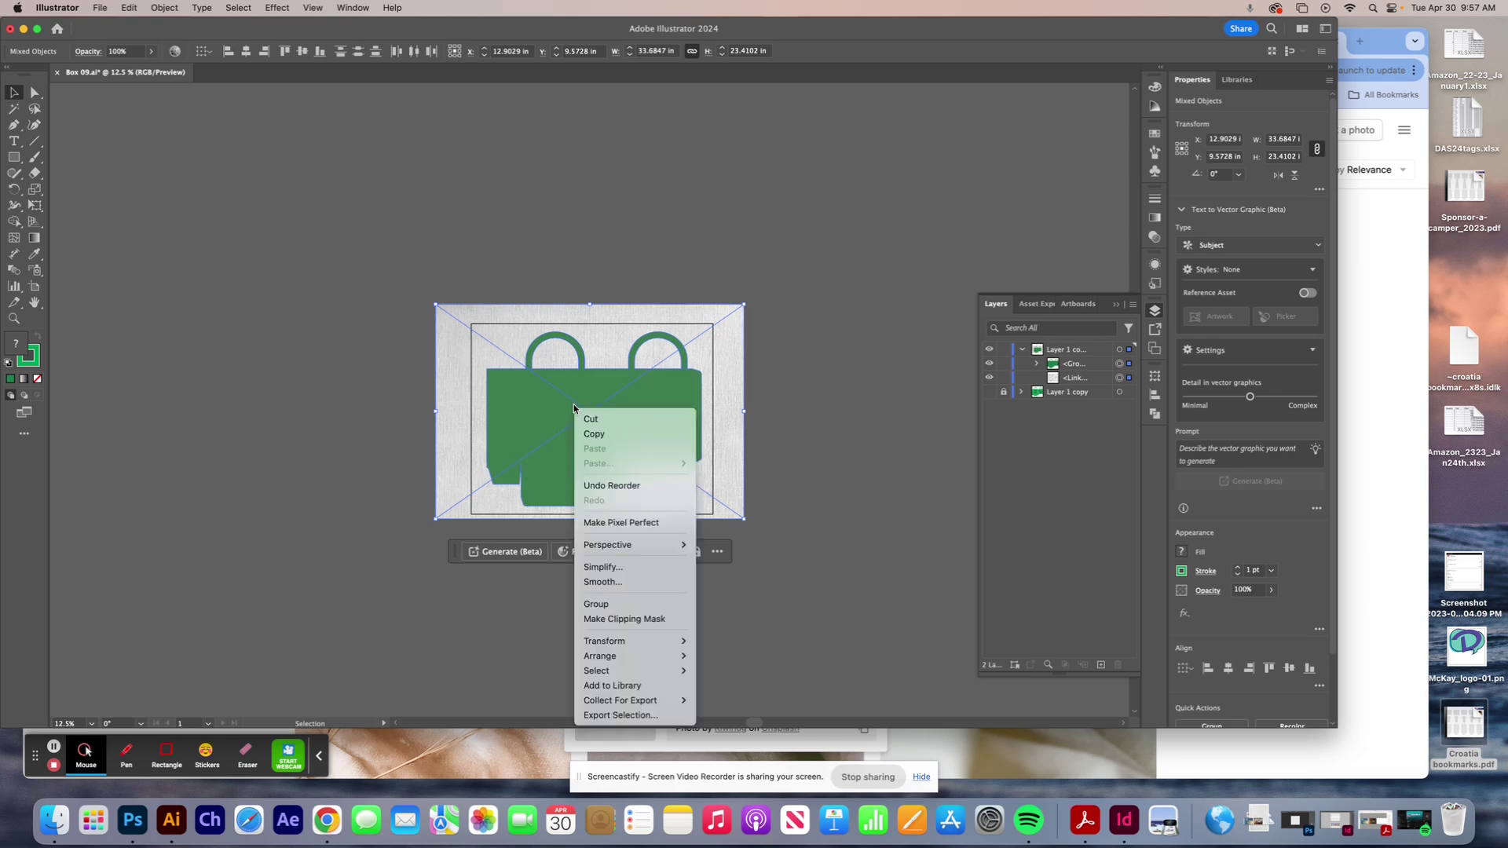
left_click(632, 618)
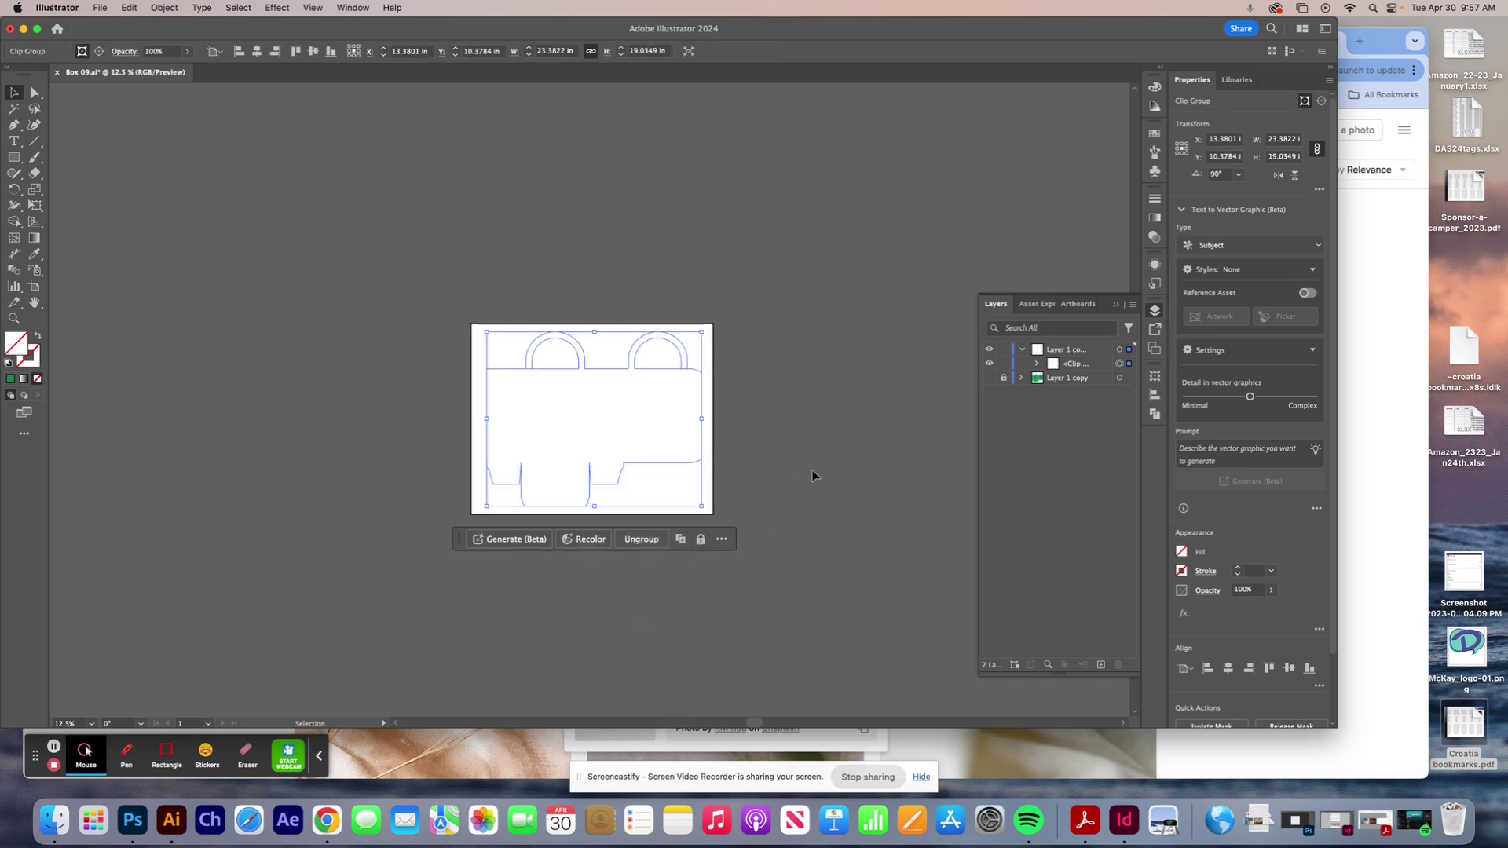
key("super+z")
- Examine the individual paths inside the bag group in the layer list
left_click(1036, 364)
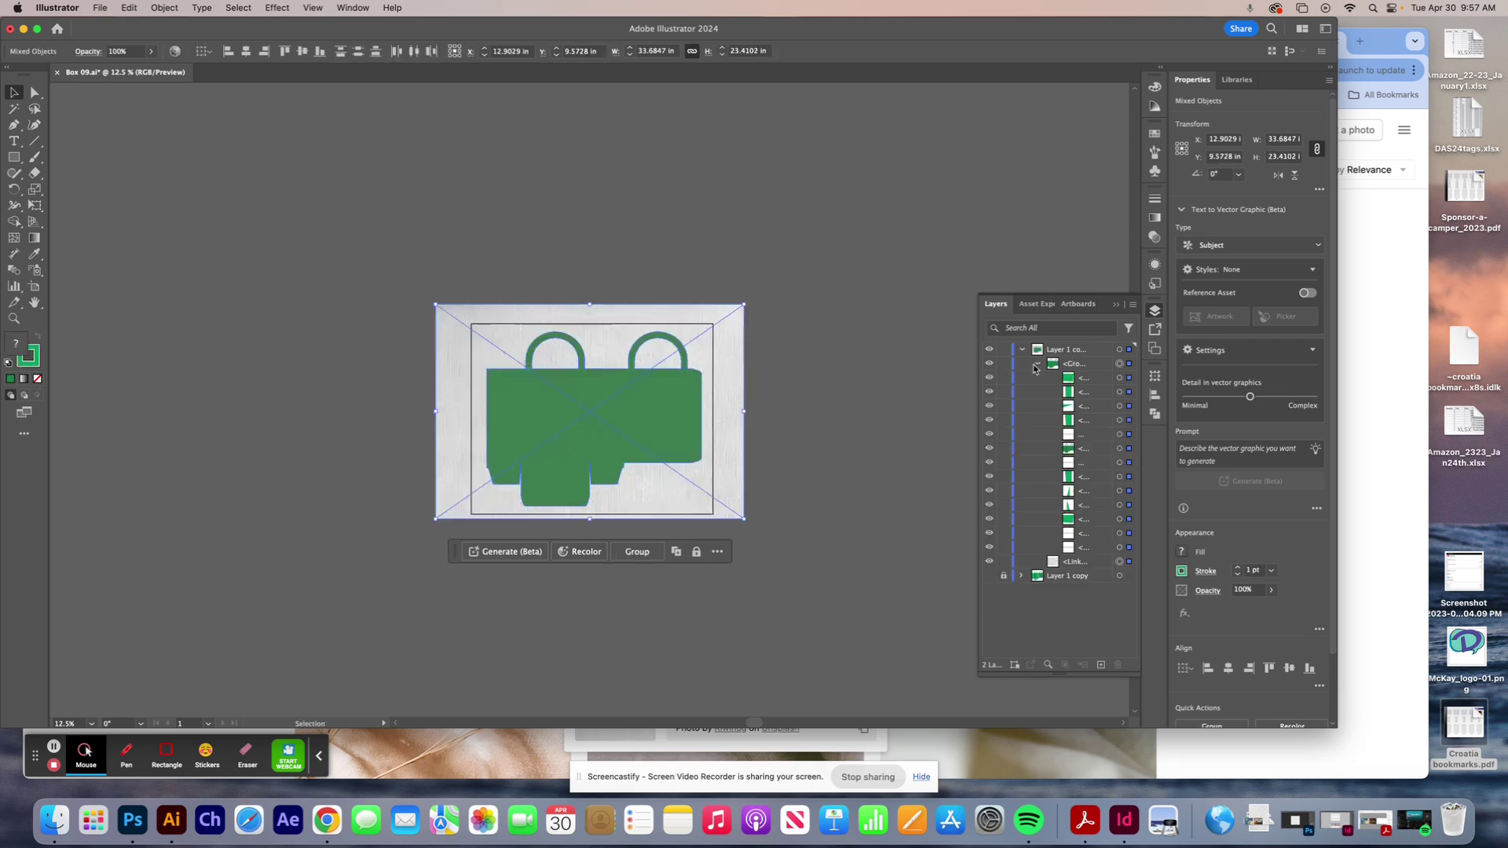
left_click(1038, 365)
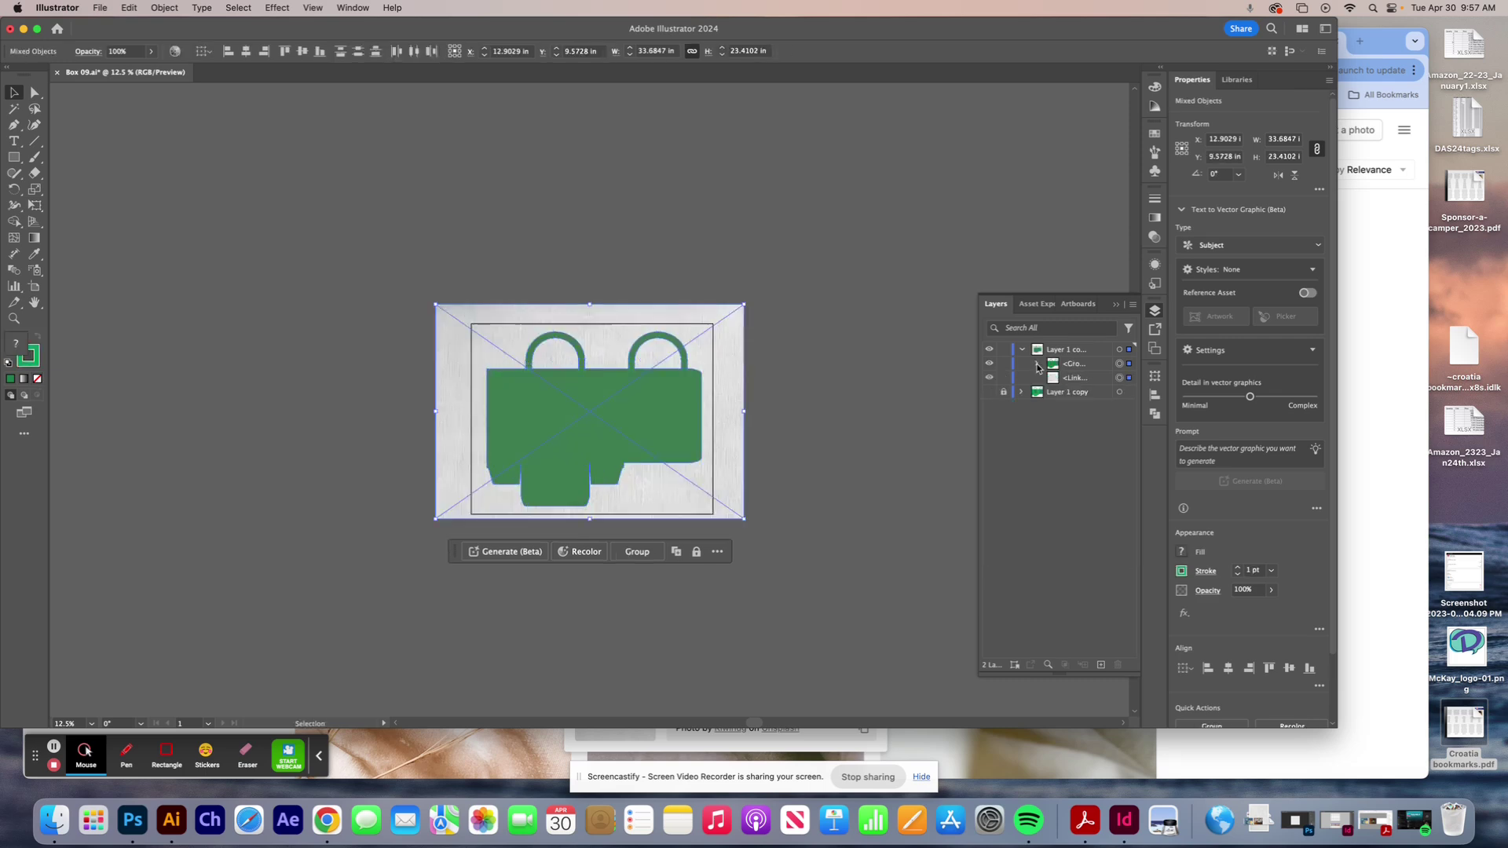
- Undo the move of the linked texture image beneath the bag group
left_click(1036, 366)
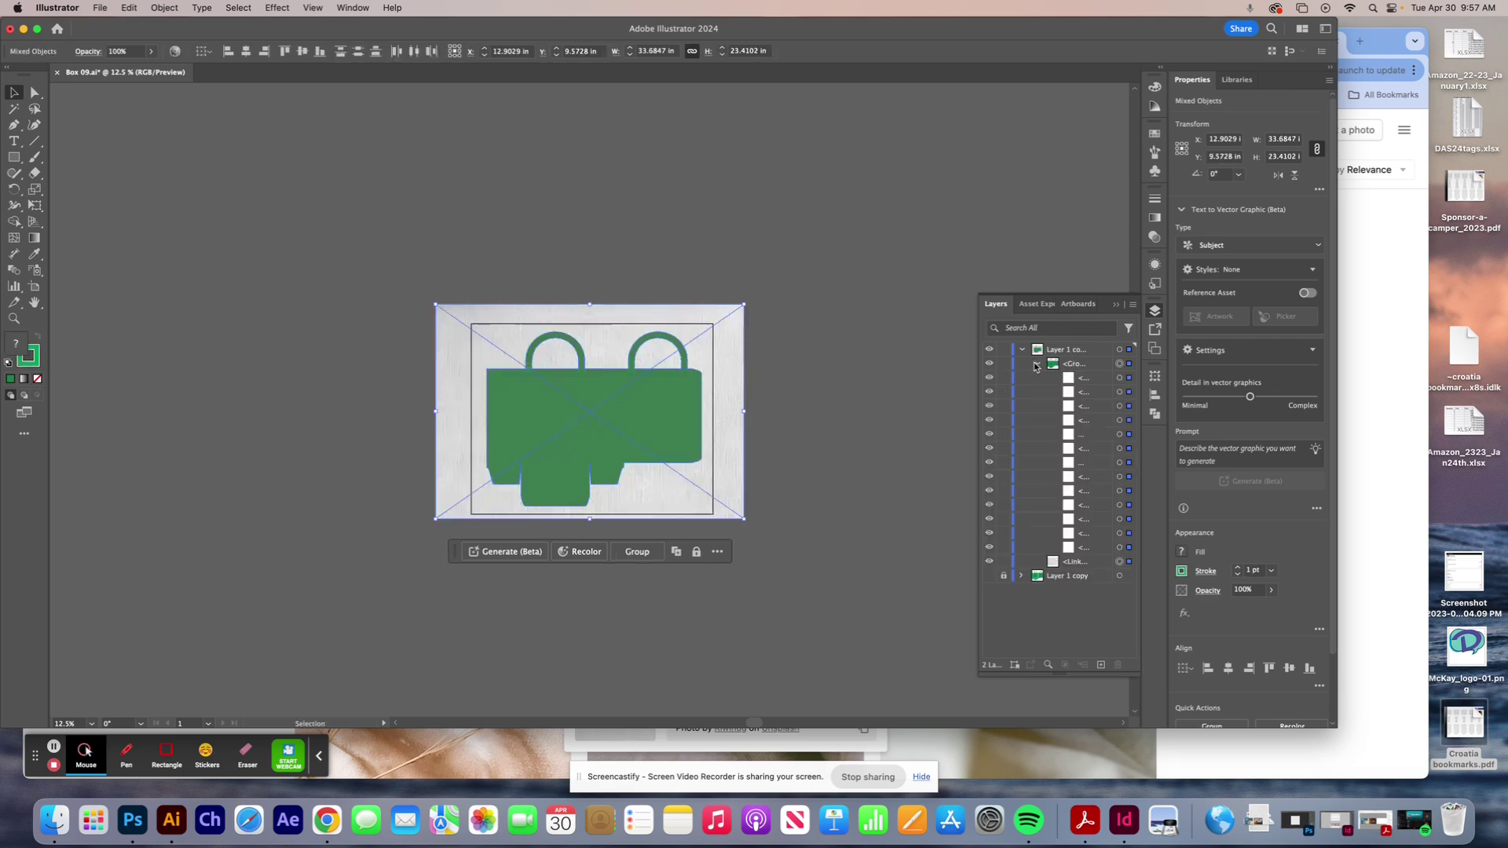
left_click(1106, 453)
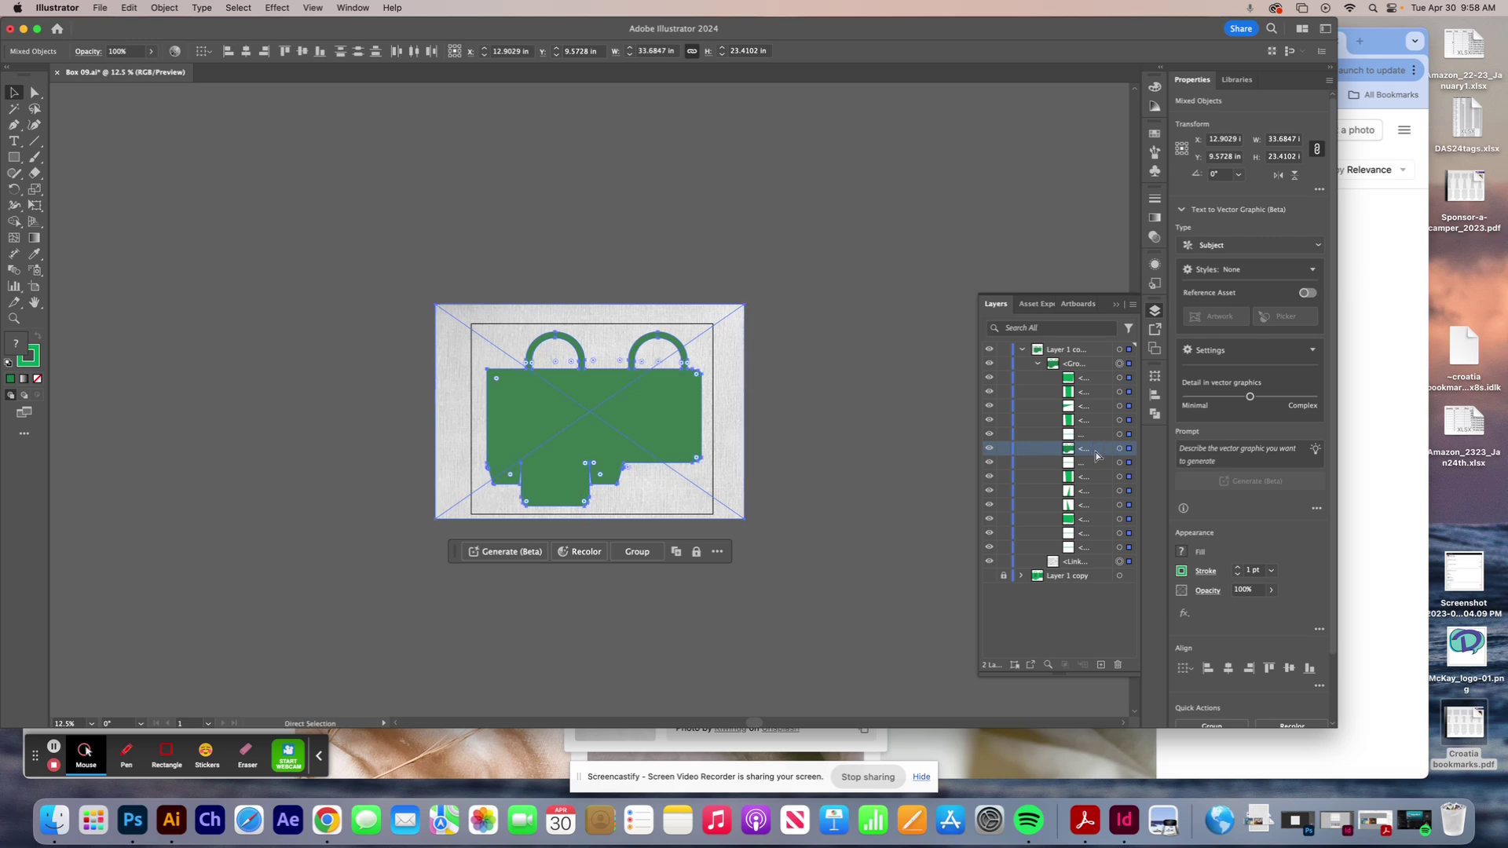
key("super+z")
left_click(1128, 380)
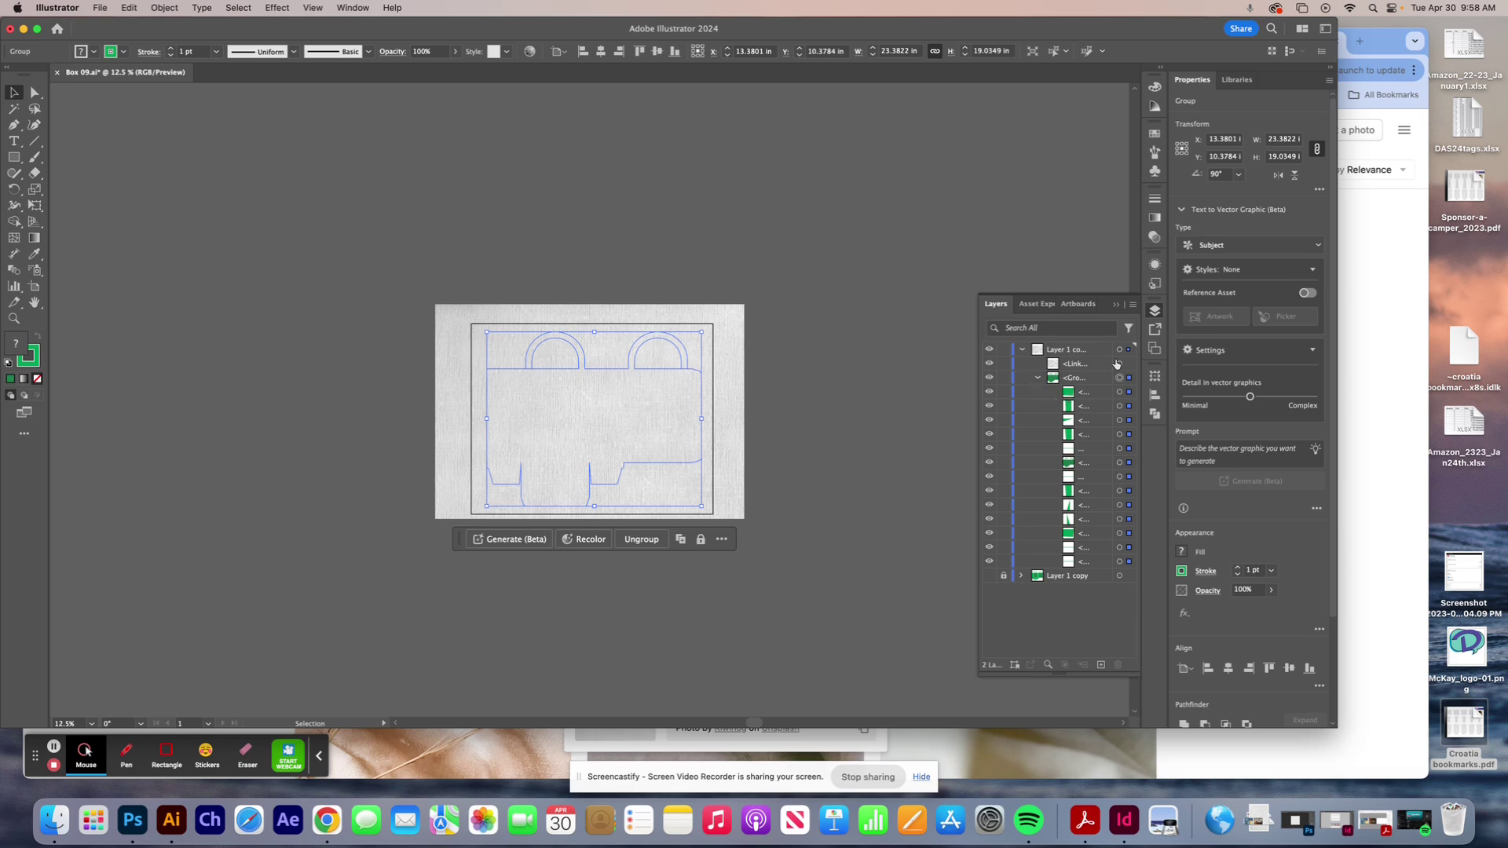
- Hide and lock the linked texture image on the duplicate layer and clear the selection
left_click(989, 364)
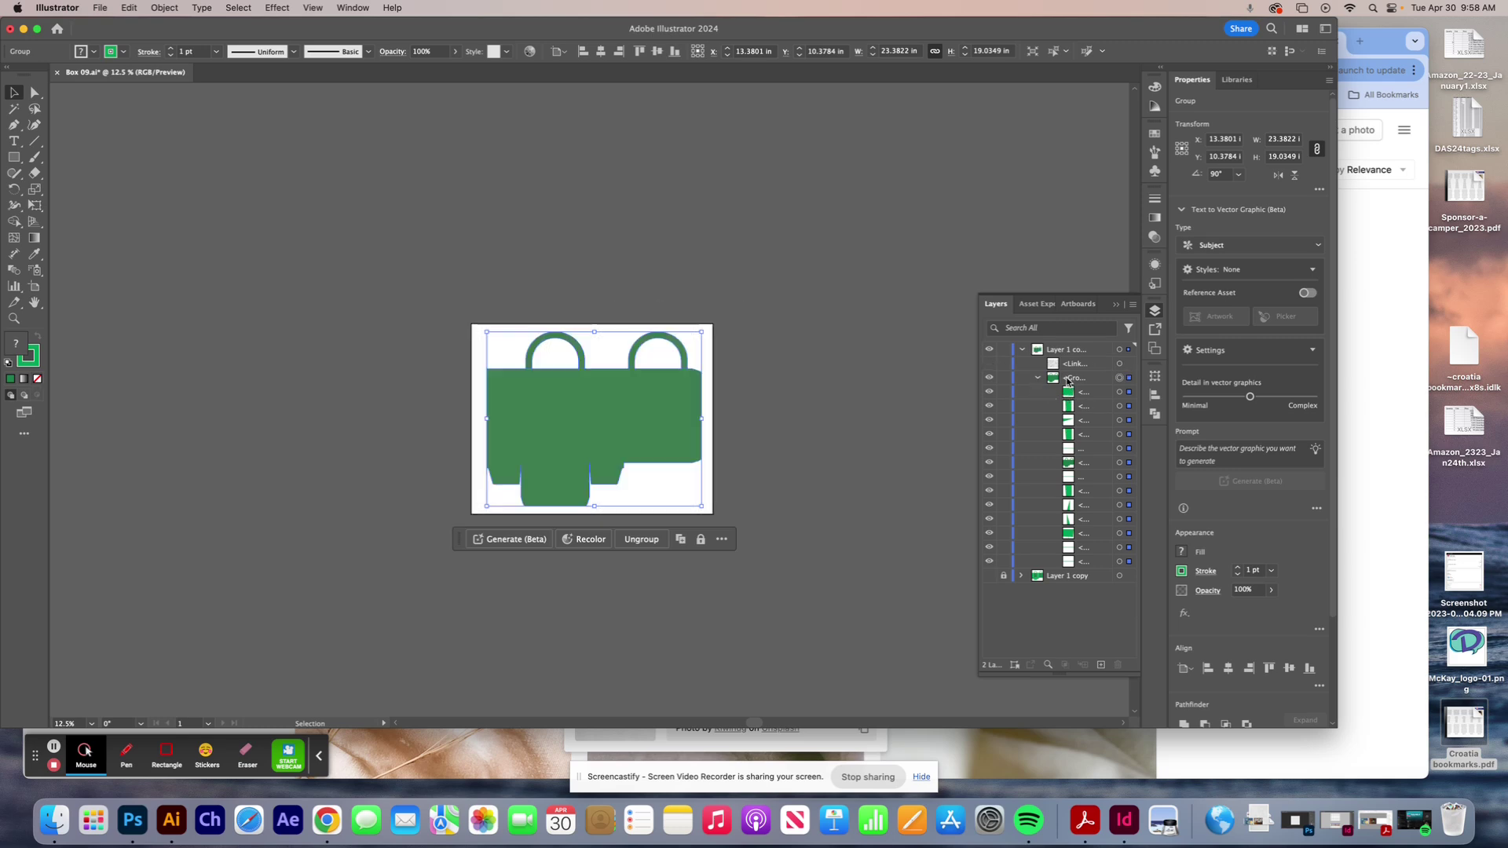
left_click(1002, 364)
left_click(432, 337)
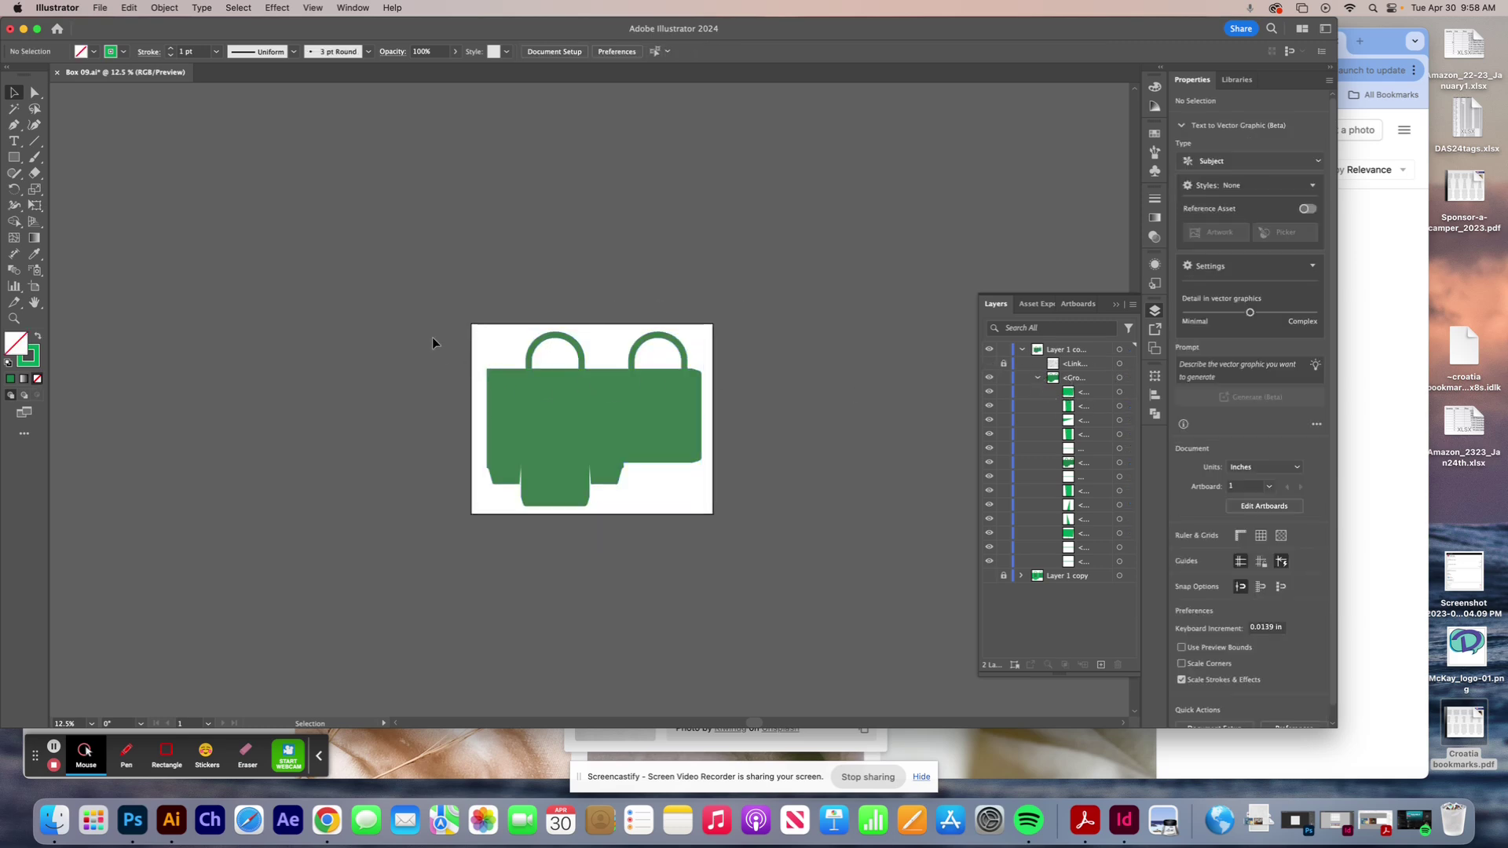
- Select the bag group and merge all its pieces into one shape with the Pathfinder Unite operation
left_click(692, 472)
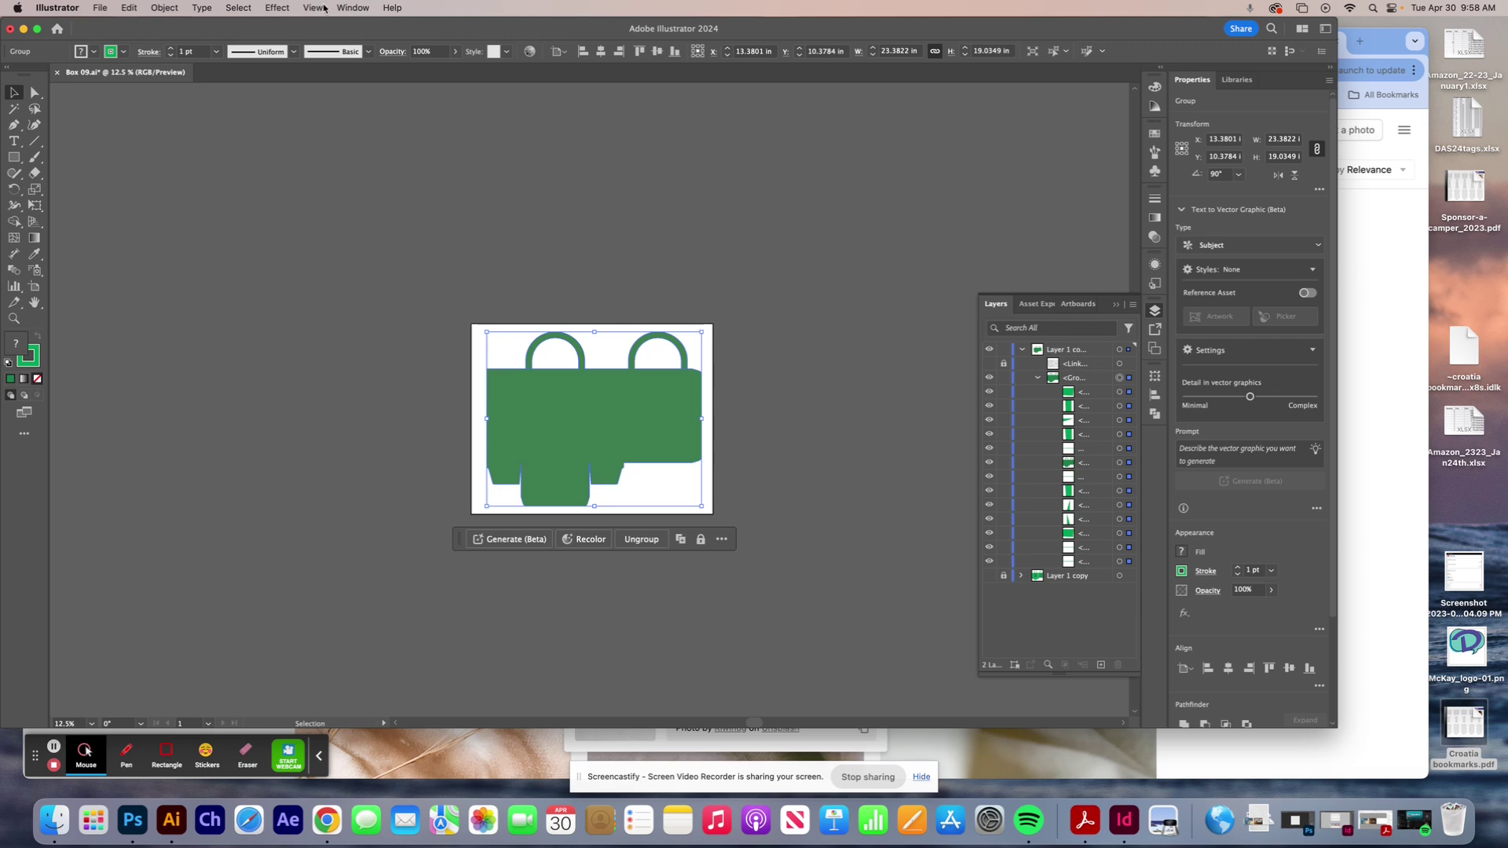
left_click(351, 8)
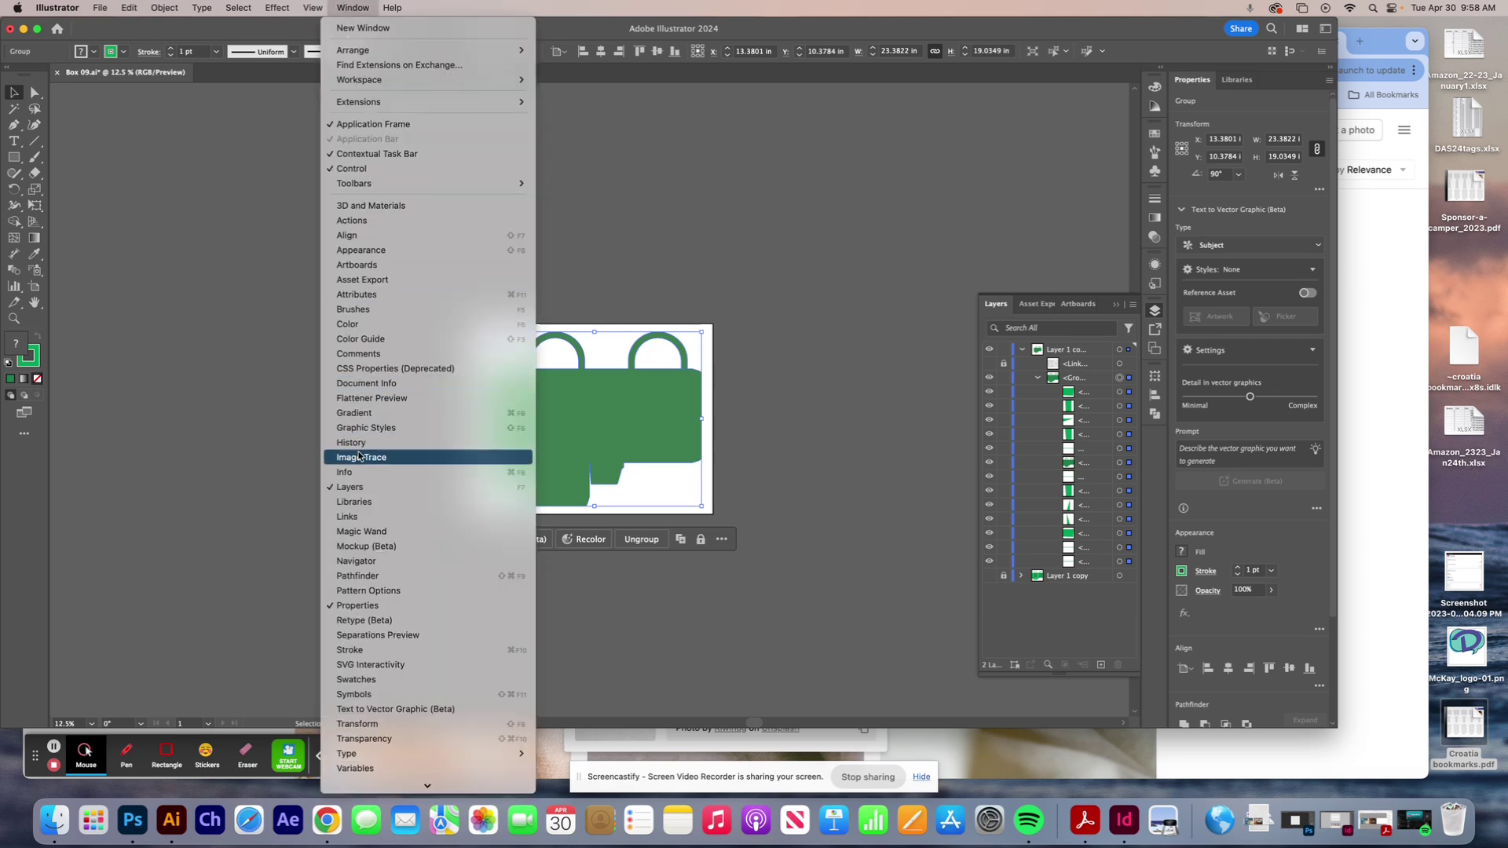
left_click(358, 576)
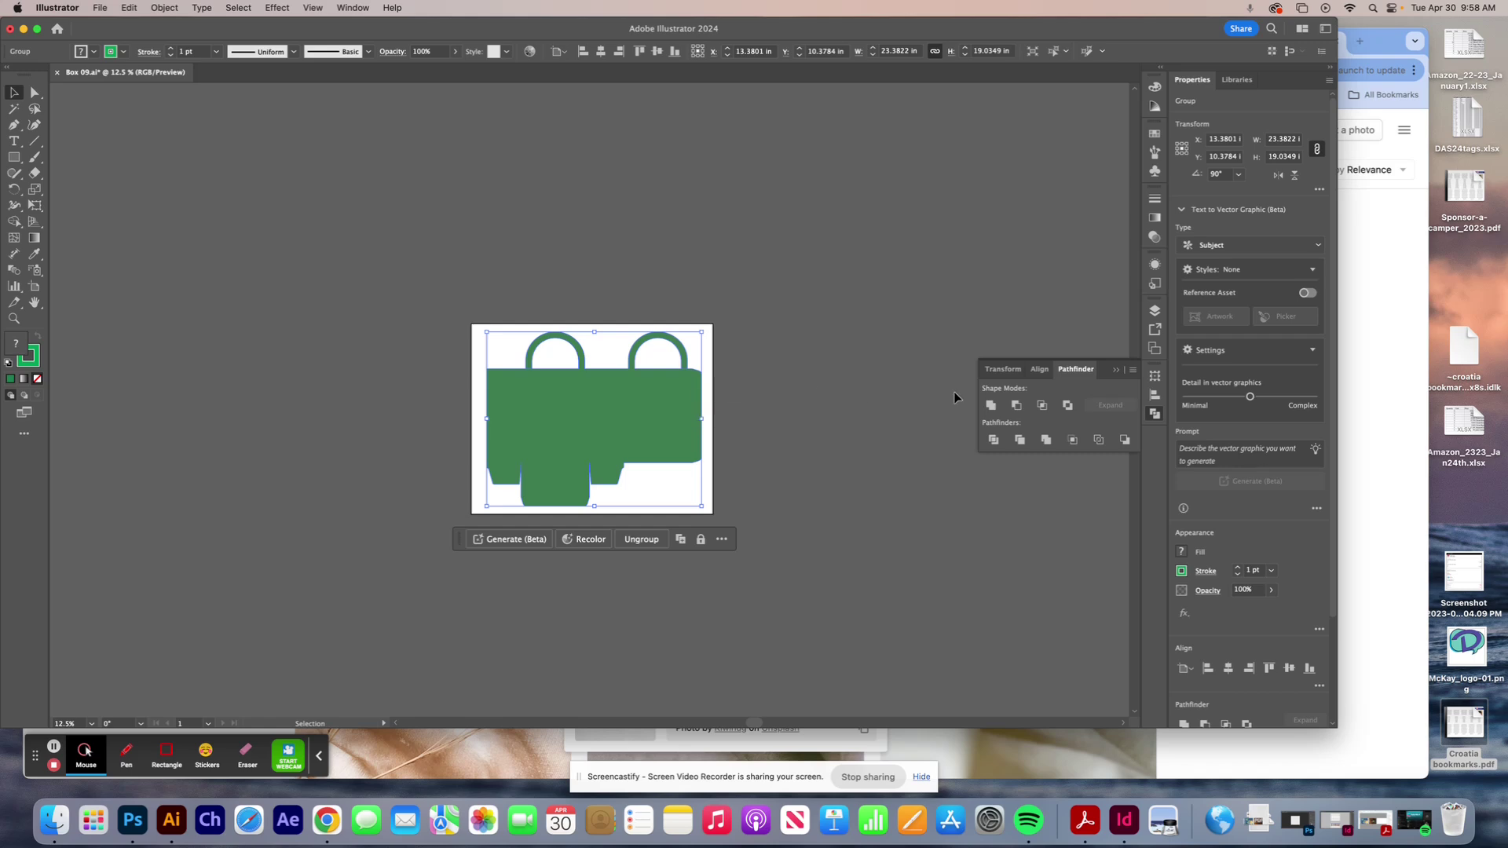
left_click(991, 405)
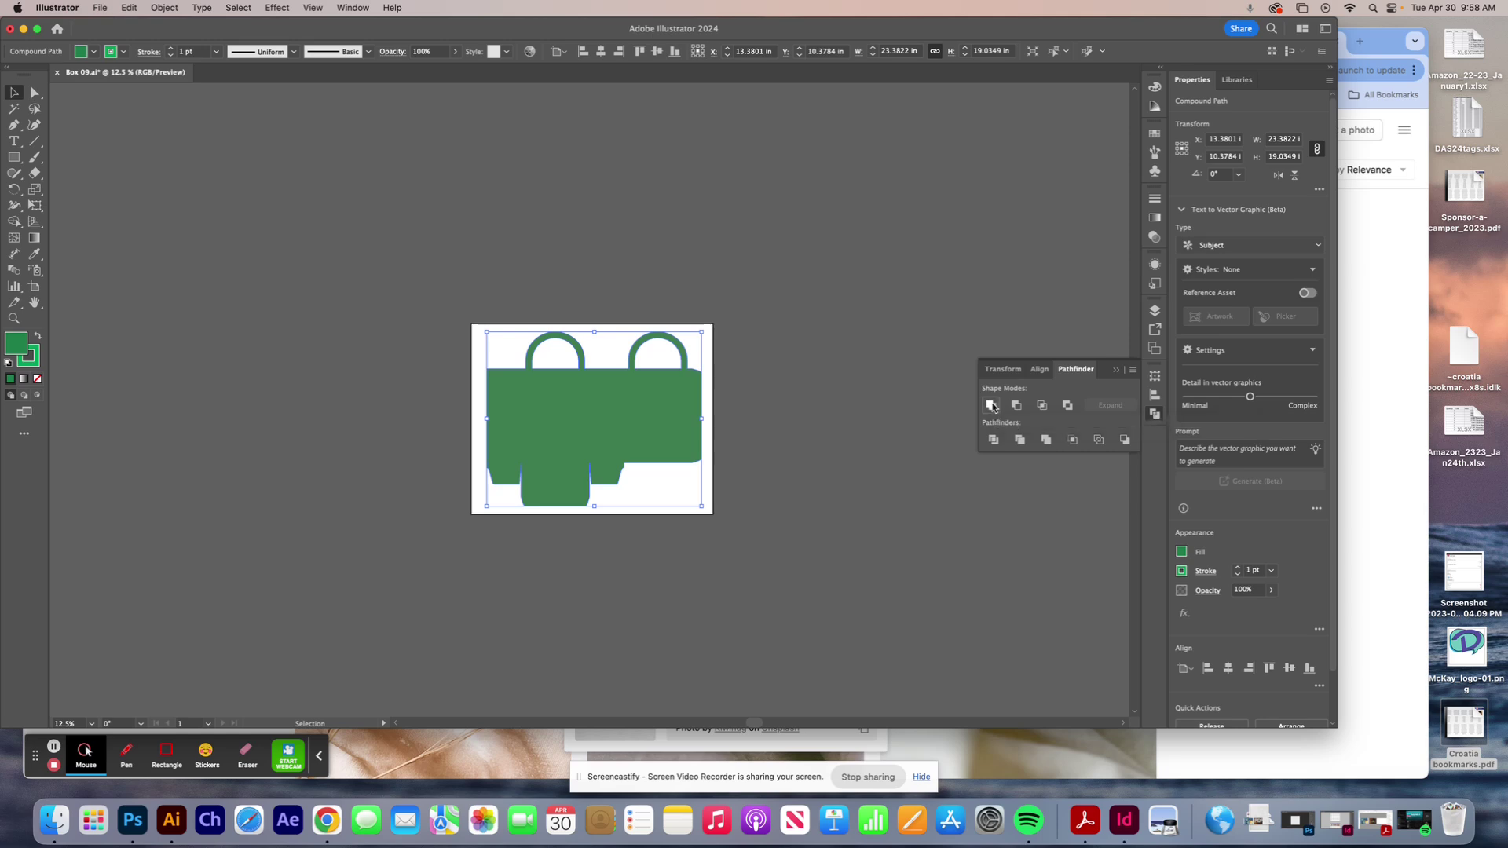
- Show and unlock the linked texture image, and place the united bag shape above it in the stacking order
left_click(1161, 311)
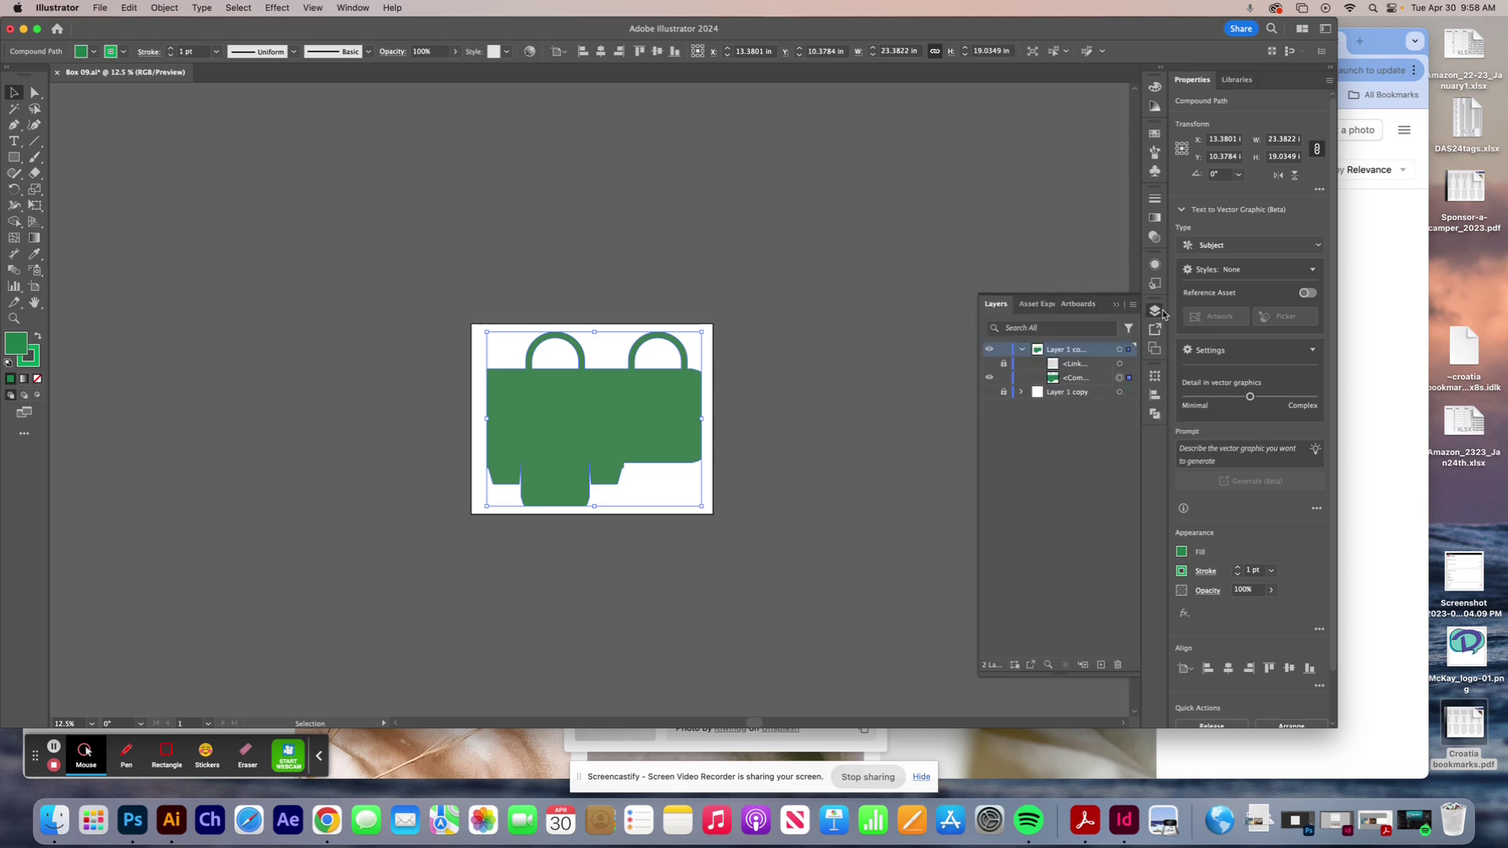
left_click(1010, 381)
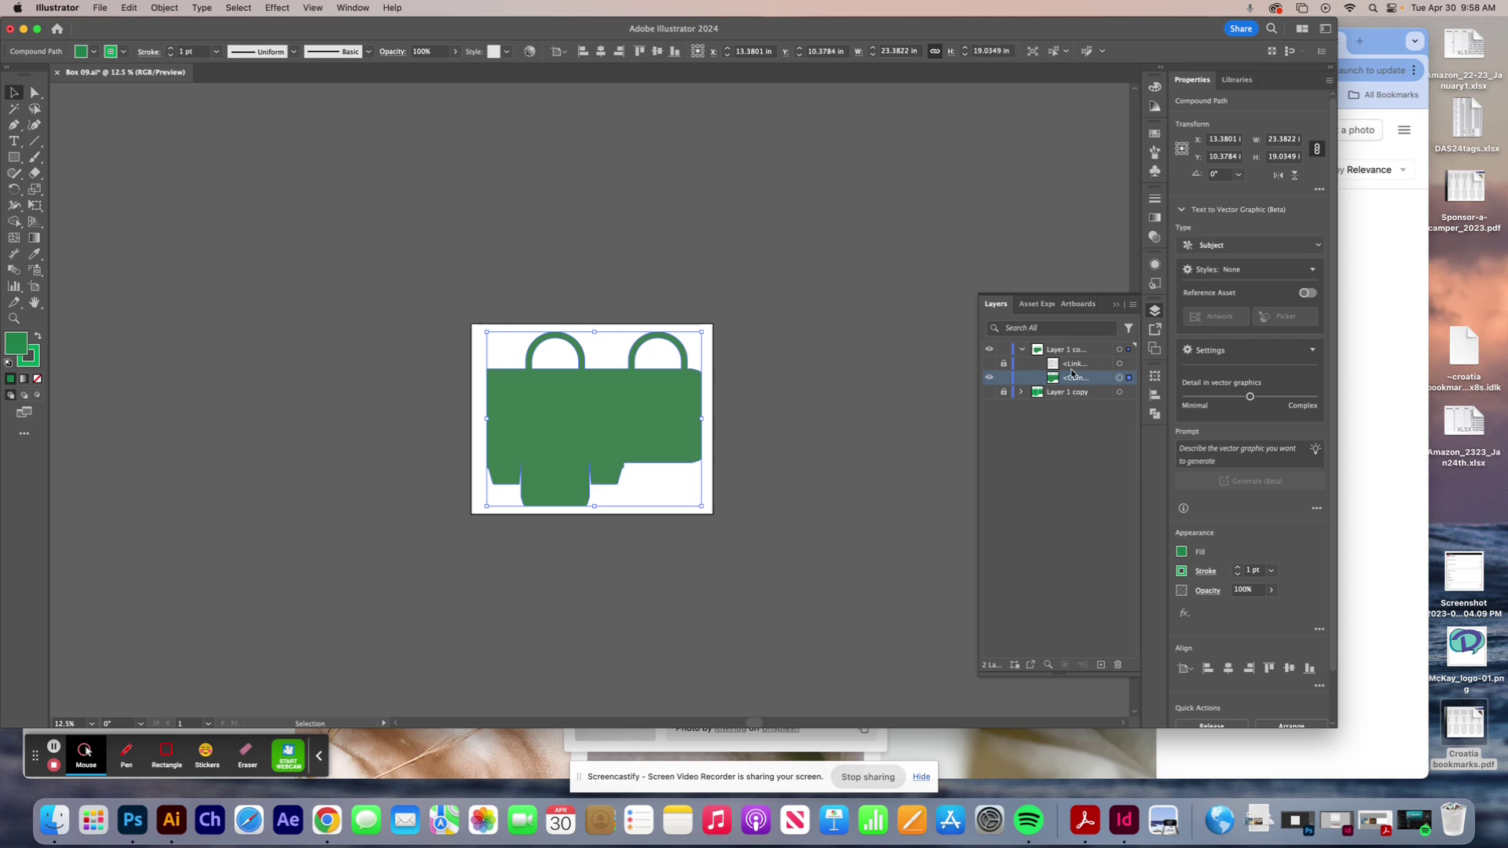
left_click(989, 364)
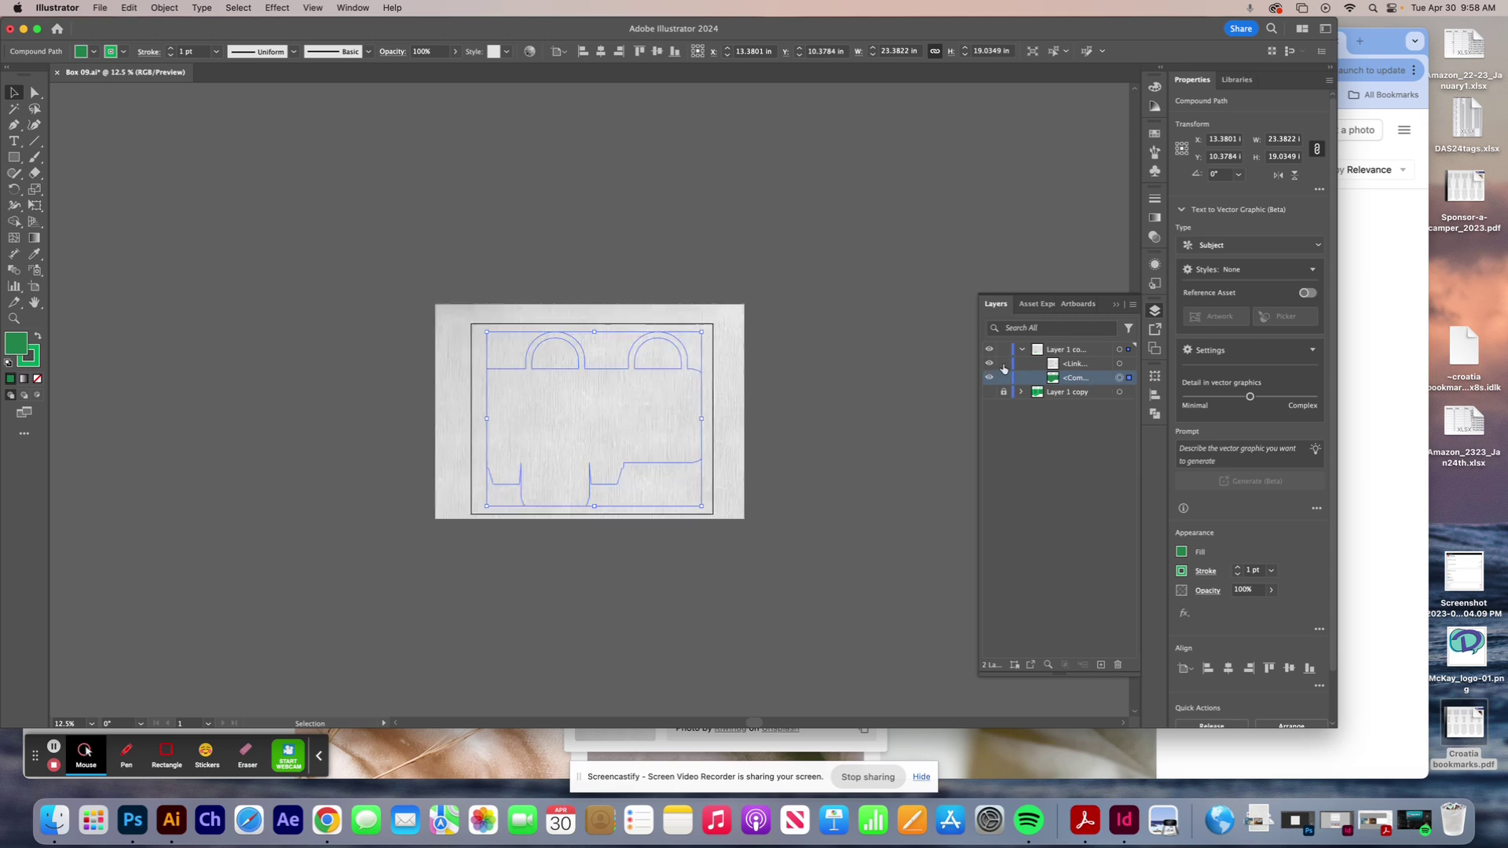
mouse_move(1100, 367)
left_mouse_down()
mouse_move(1100, 381)
mouse_move(1087, 367)
left_mouse_up()
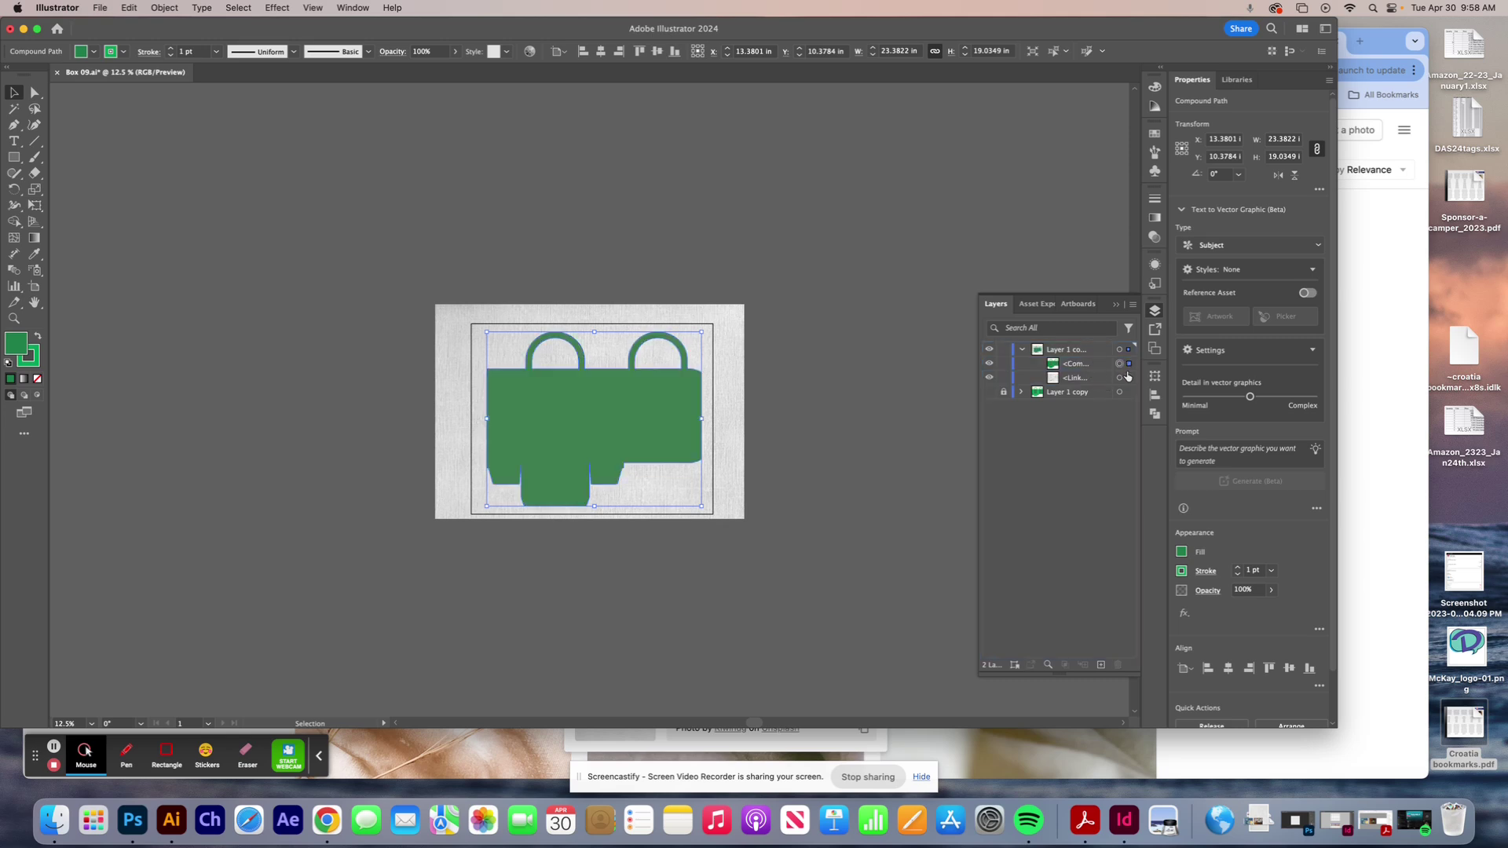
- Make a clipping mask from the united bag shape and the texture image
key("super+a")
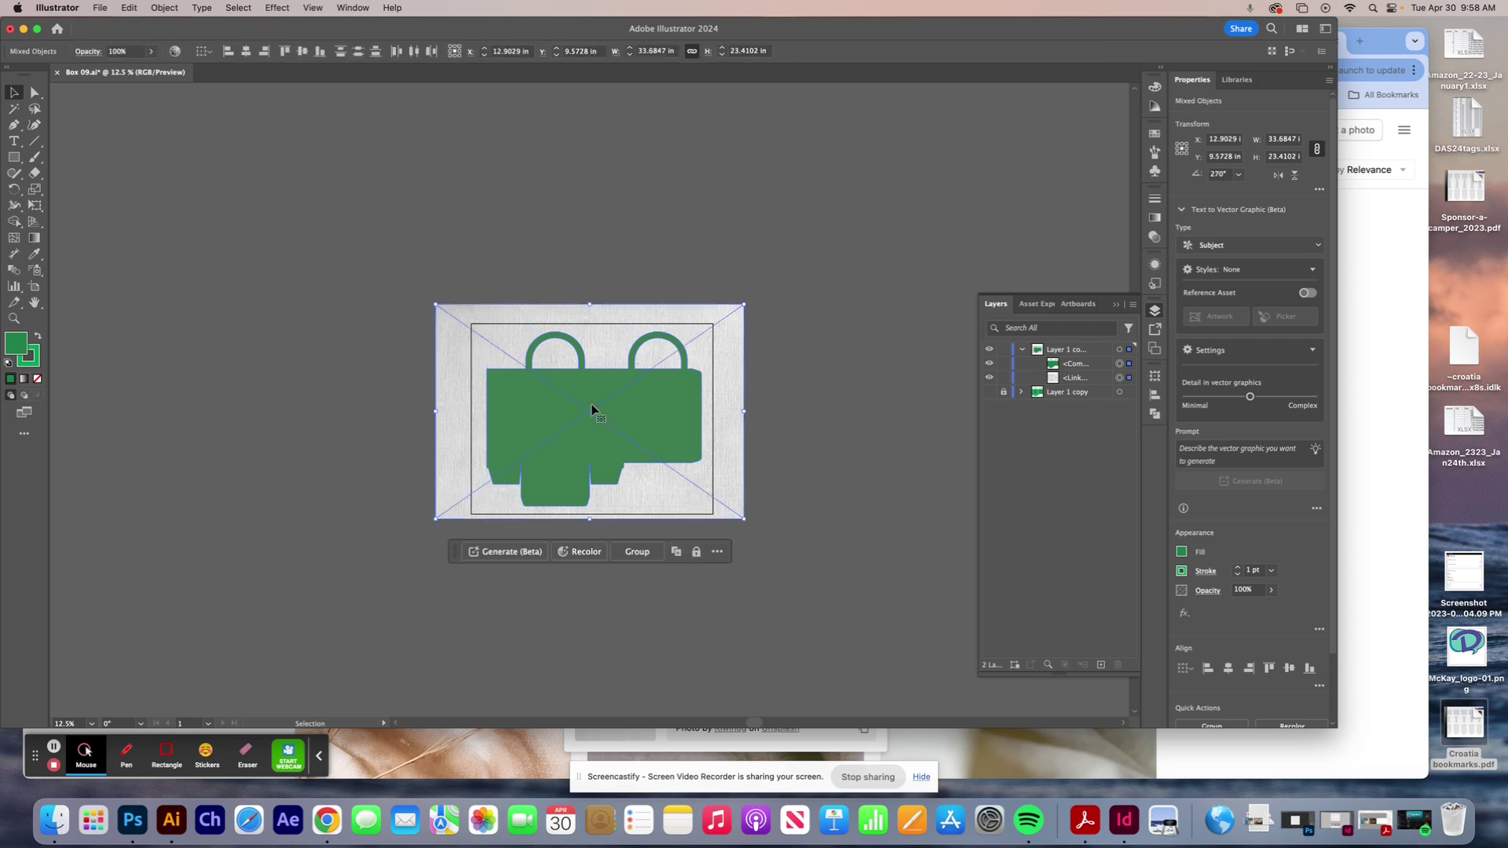
right_click(591, 406)
left_click(643, 619)
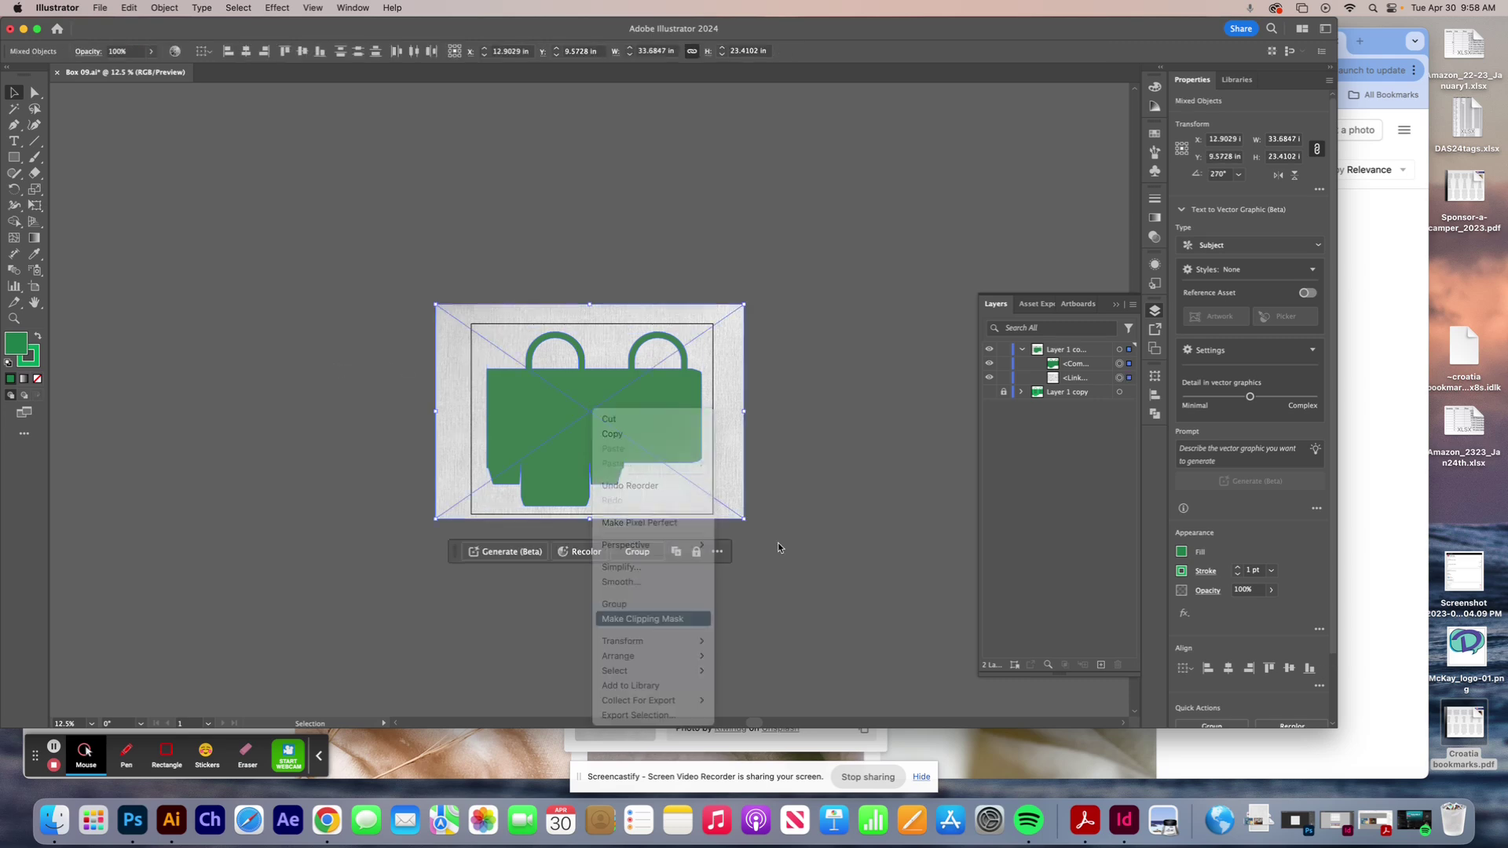
left_click(843, 379)
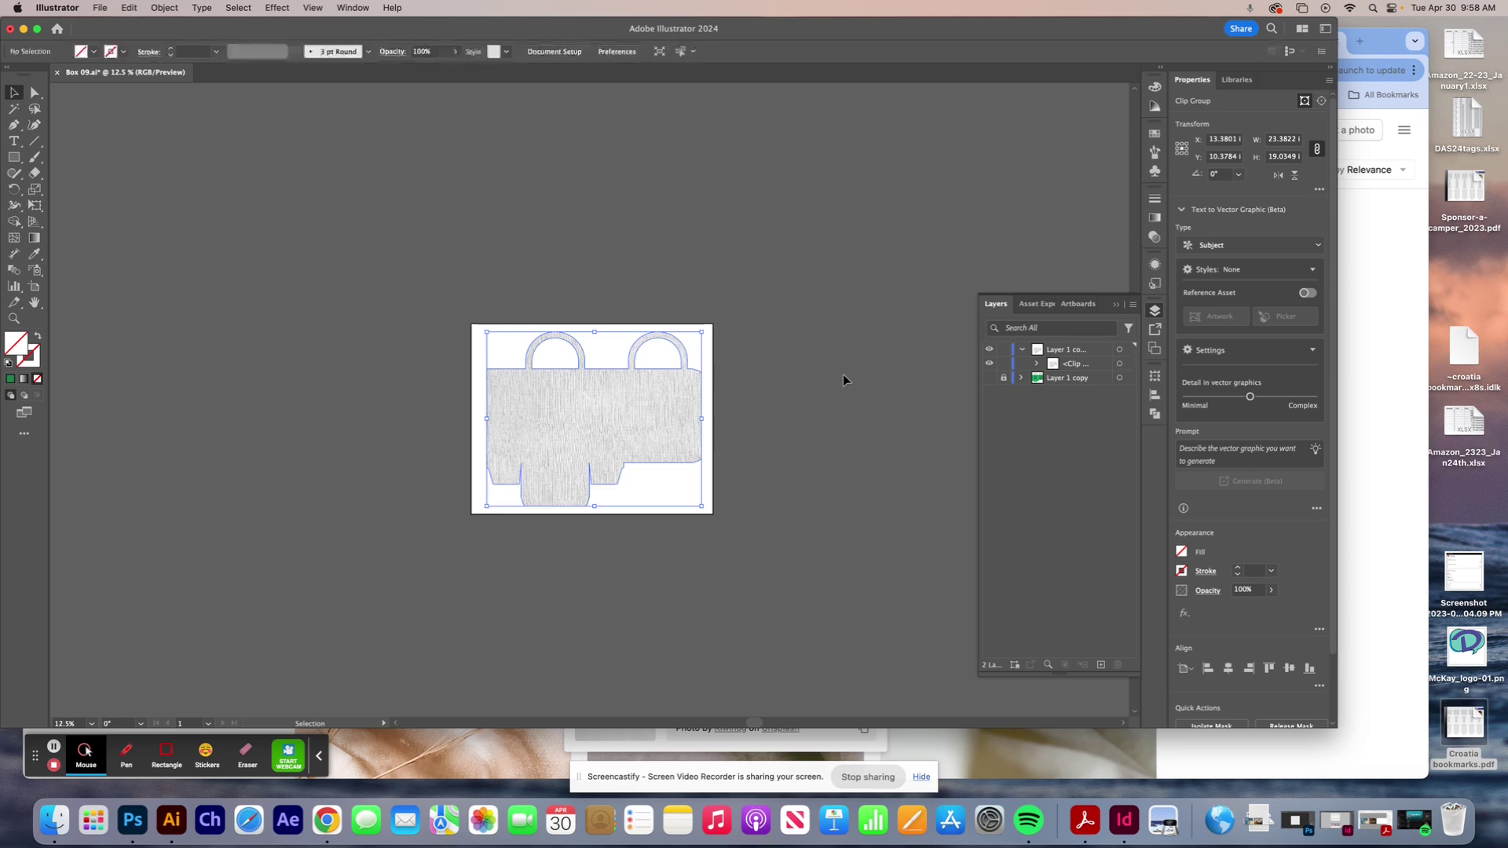
- Show the locked bag layer underneath and set the clipped texture's blend mode to Multiply
key("super+equal")
key("super+equal")
key("super+equal")
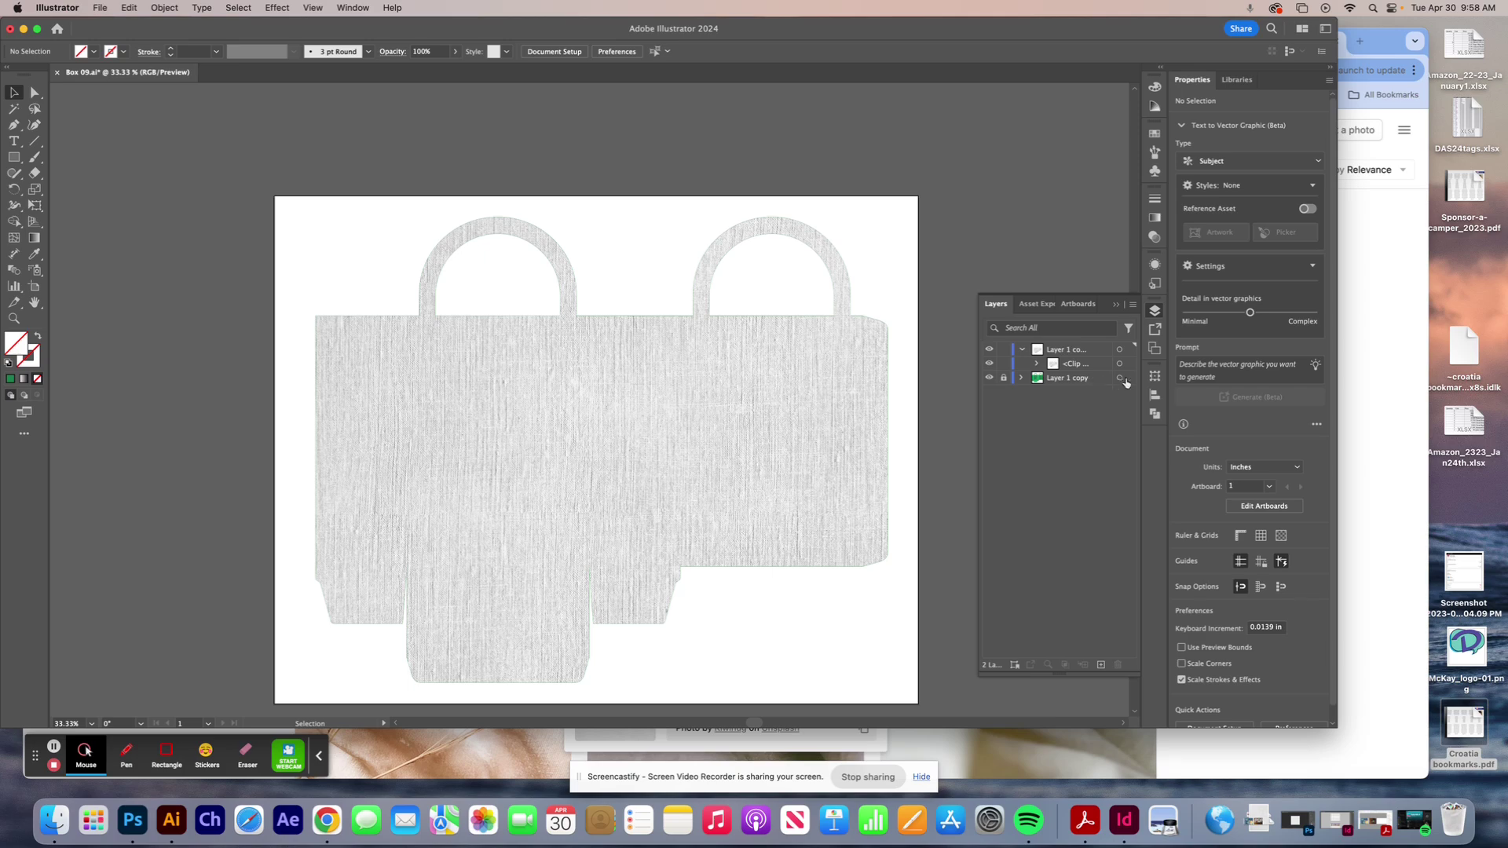
left_click(792, 407)
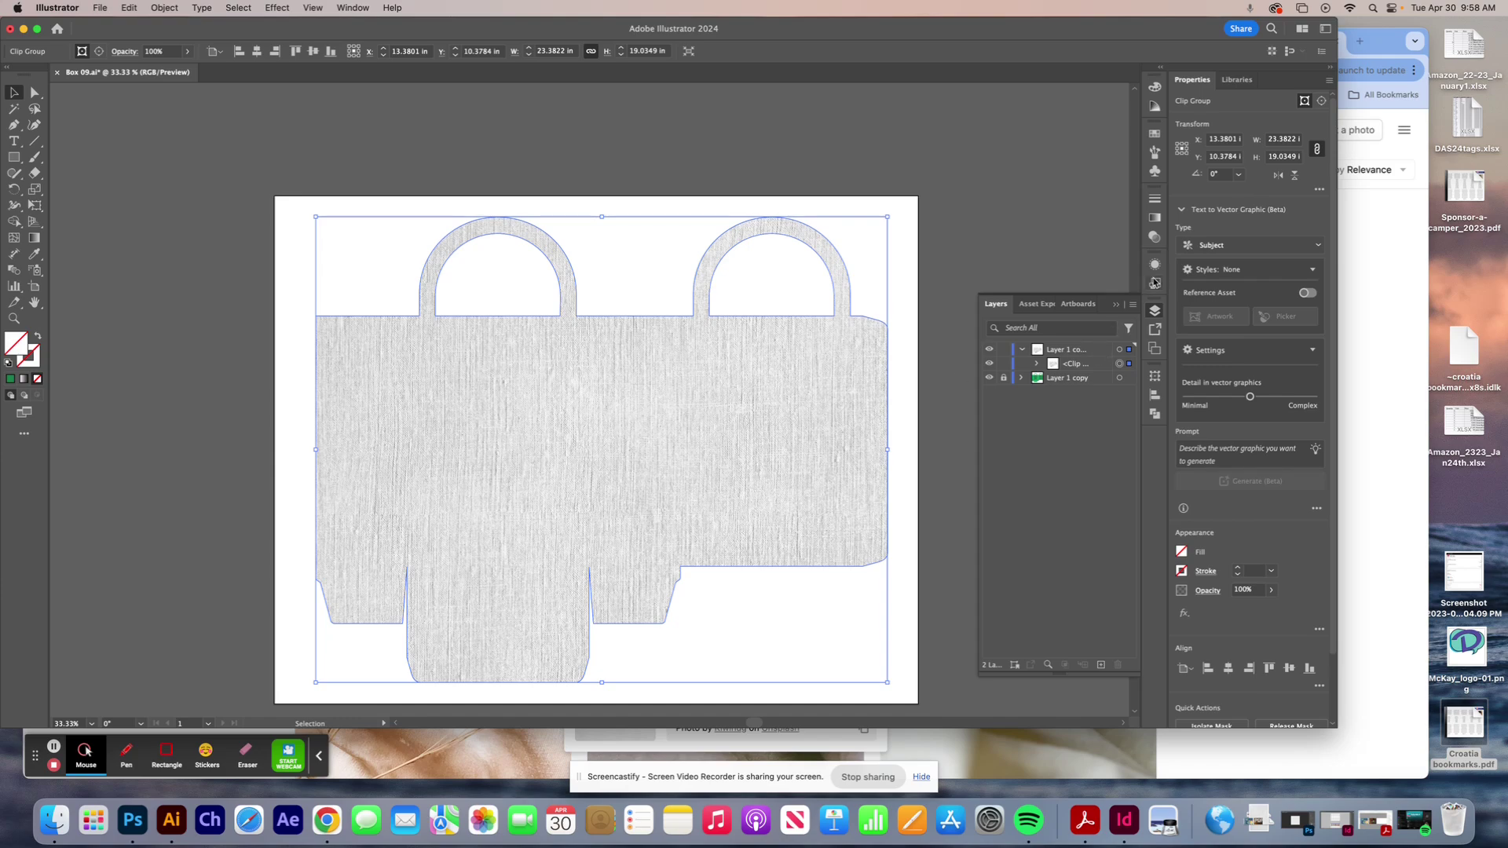
left_click(1155, 237)
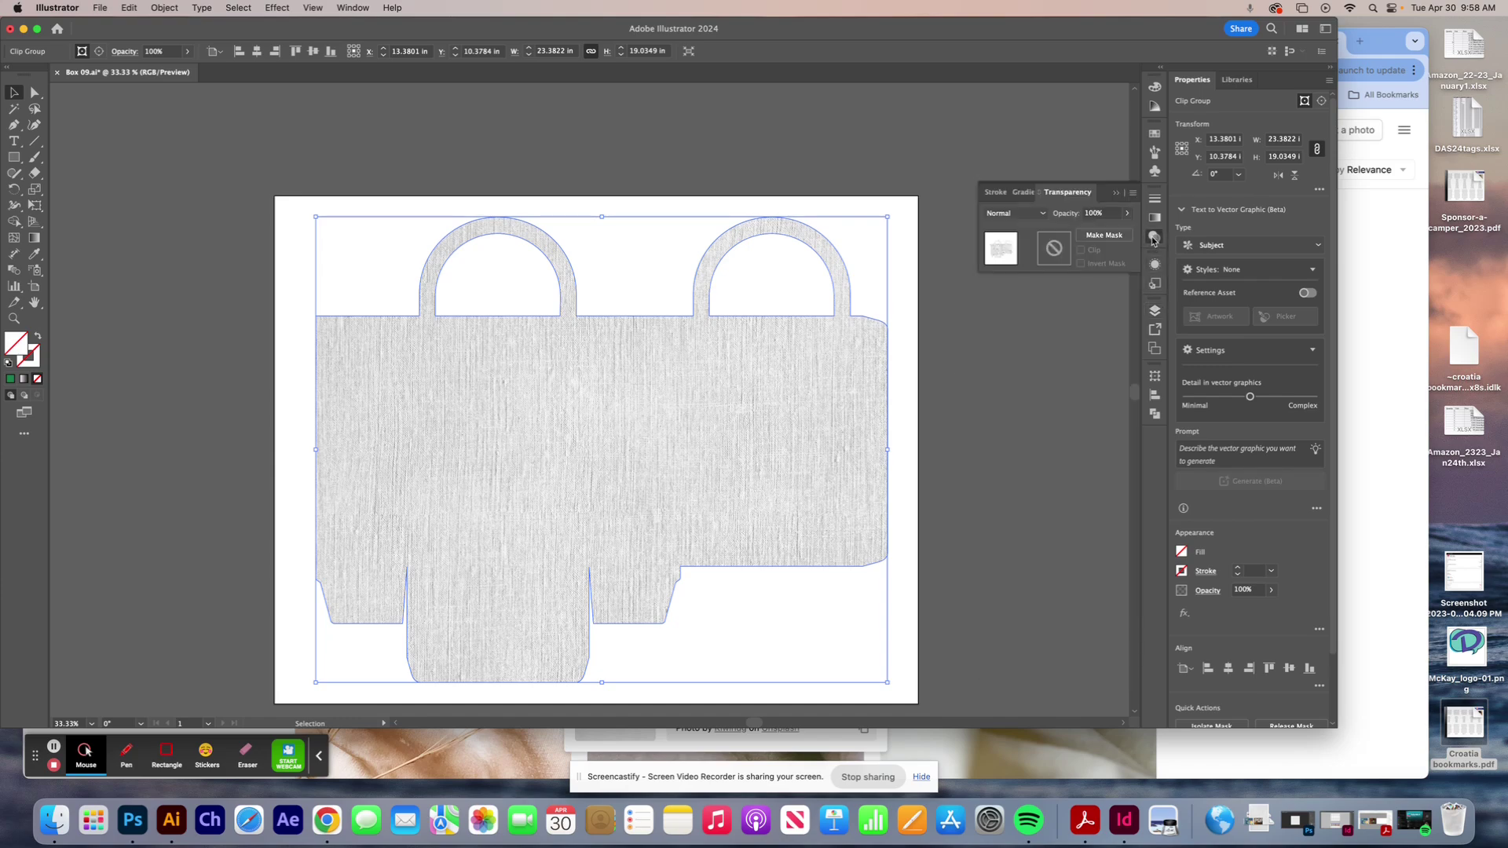
left_click(1027, 215)
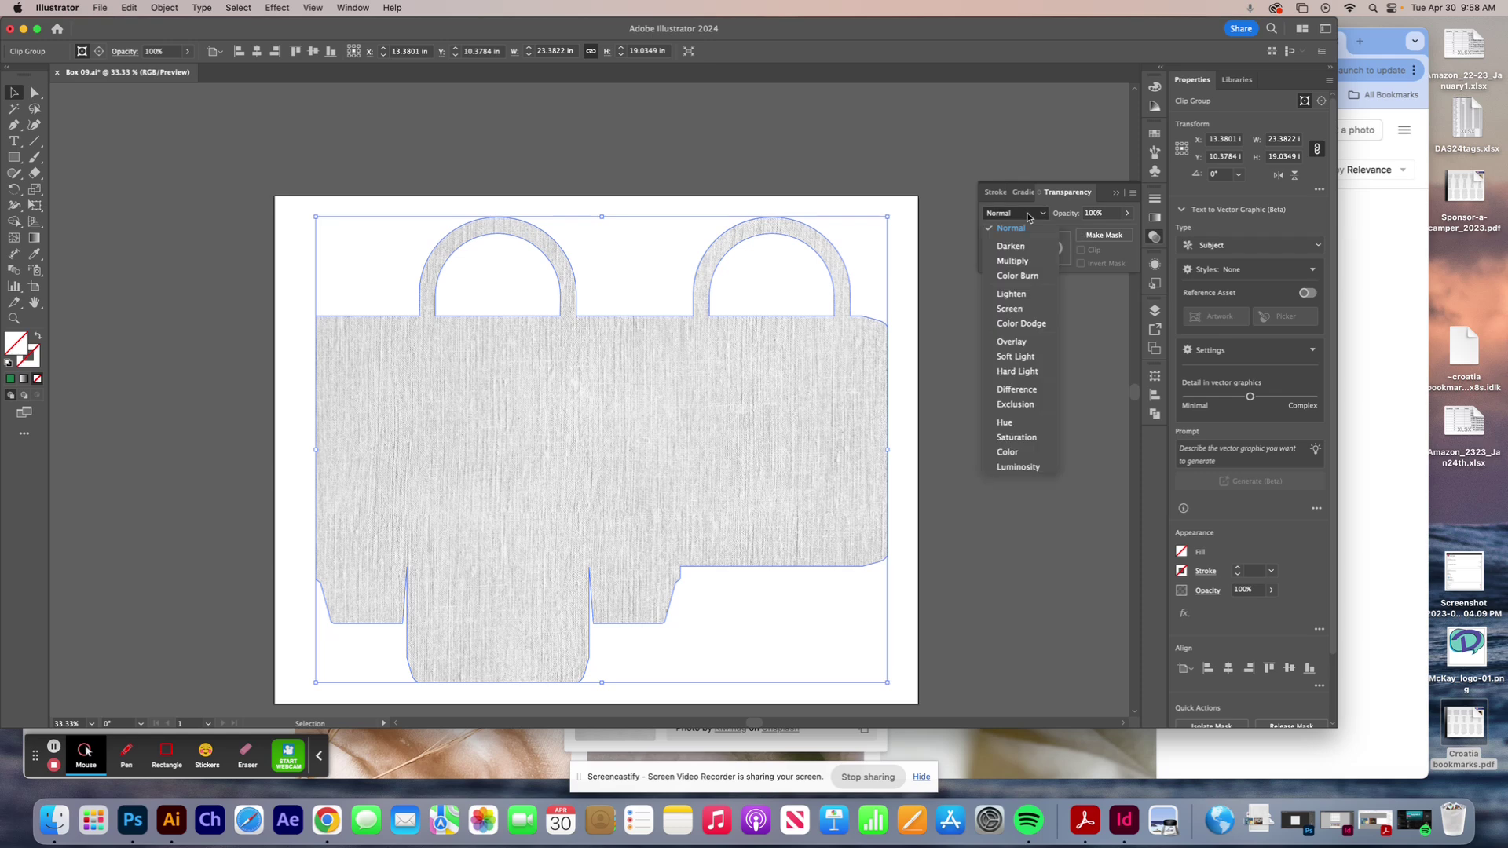
left_click(1020, 261)
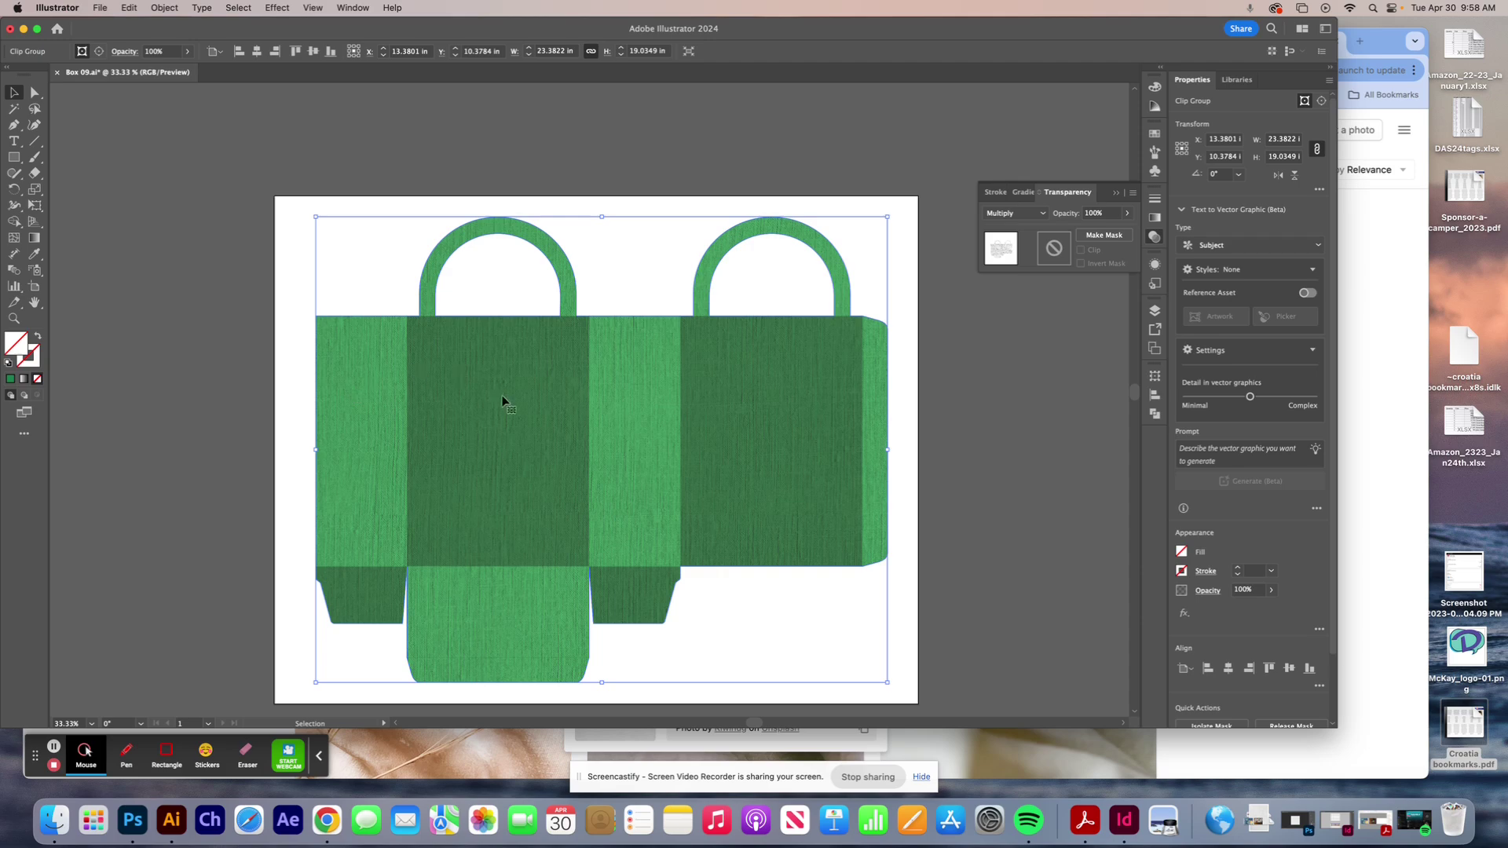
- Lower the clipped texture's opacity to 52% and inspect the result at 100% zoom and fitted to the window
left_click(1126, 213)
left_click_drag(1126, 232, 1097, 229)
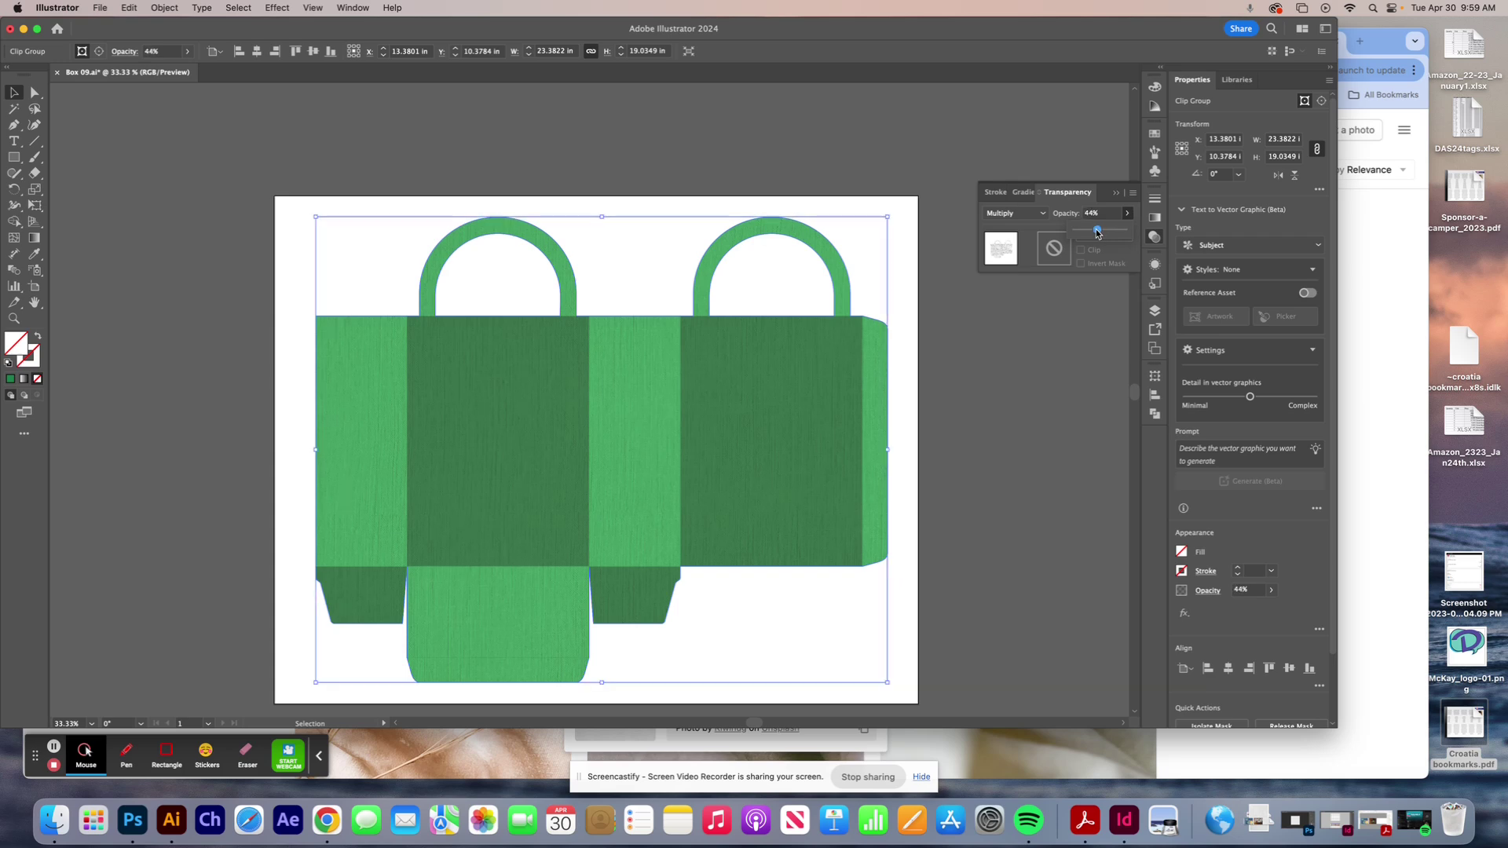
left_click_drag(1099, 230, 1102, 230)
key("super+1")
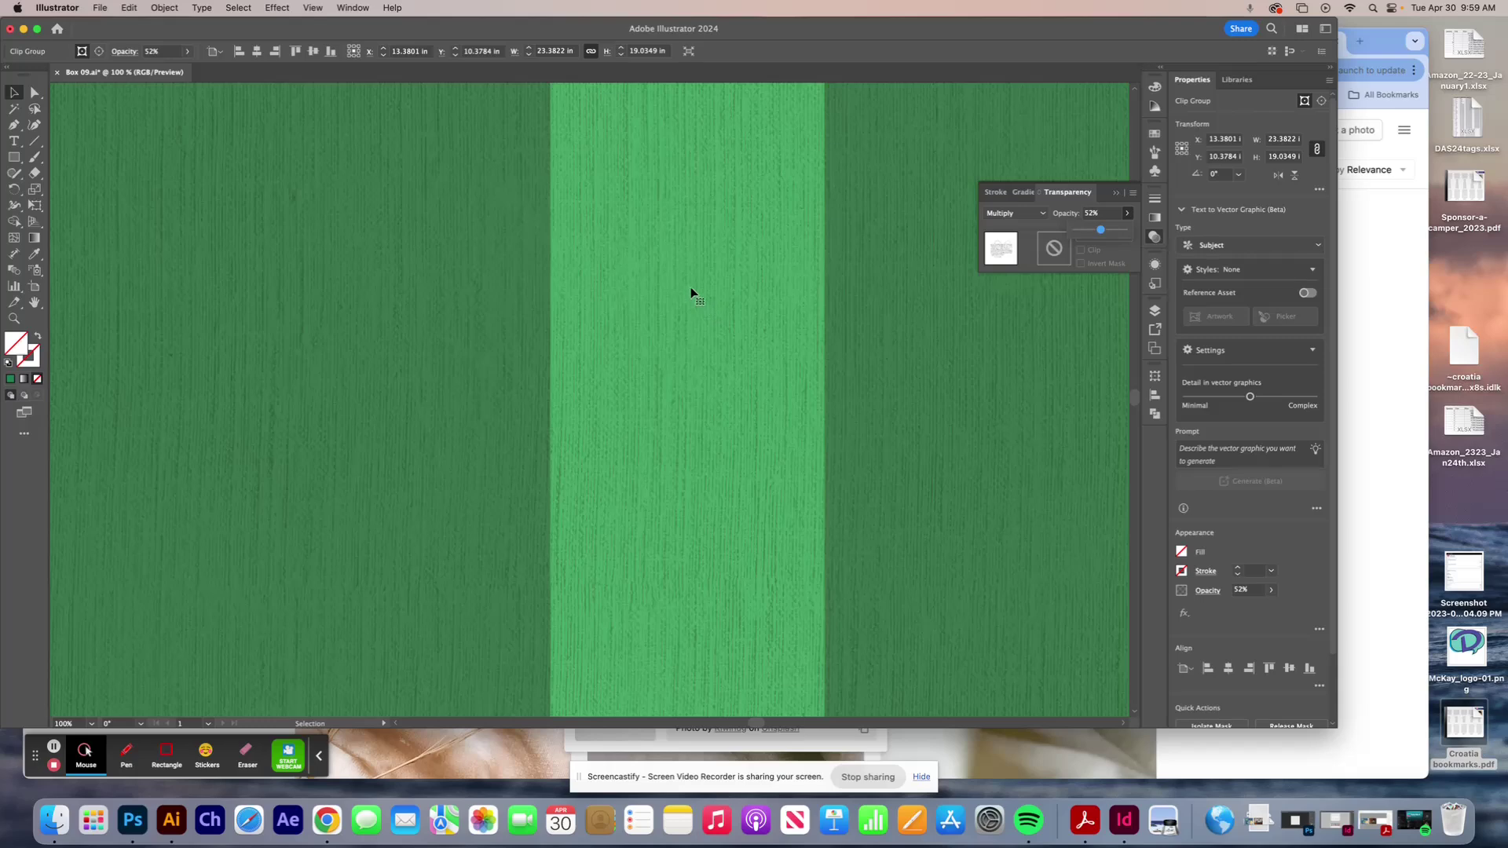
key("a")
key("super+0")
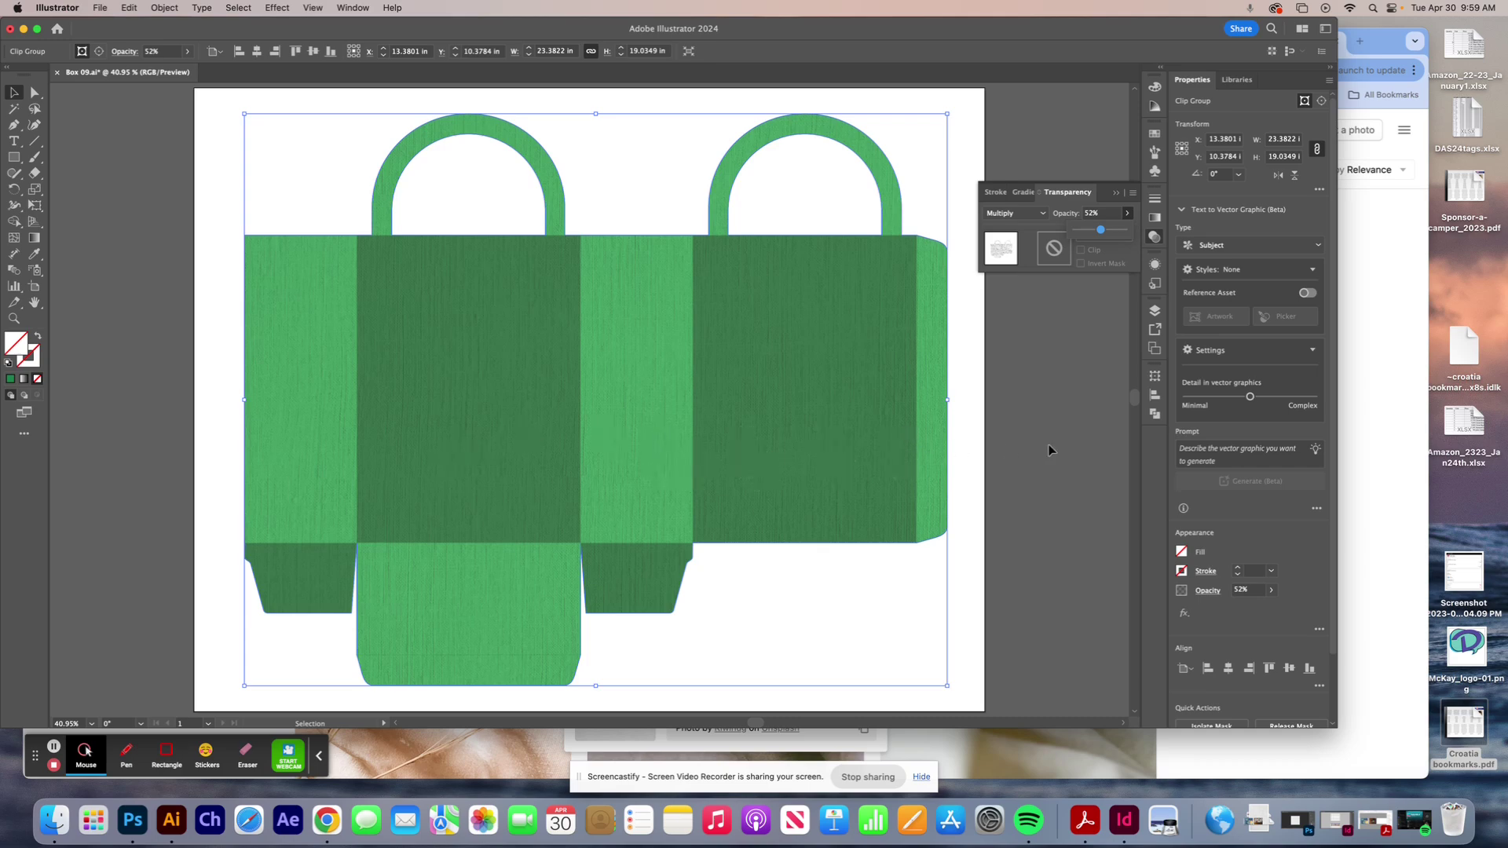
- Rotate the linked texture image inside the clip group to about 240.5°, enlarging and repositioning it to cover the whole bag
left_click(1155, 311)
left_click(1035, 366)
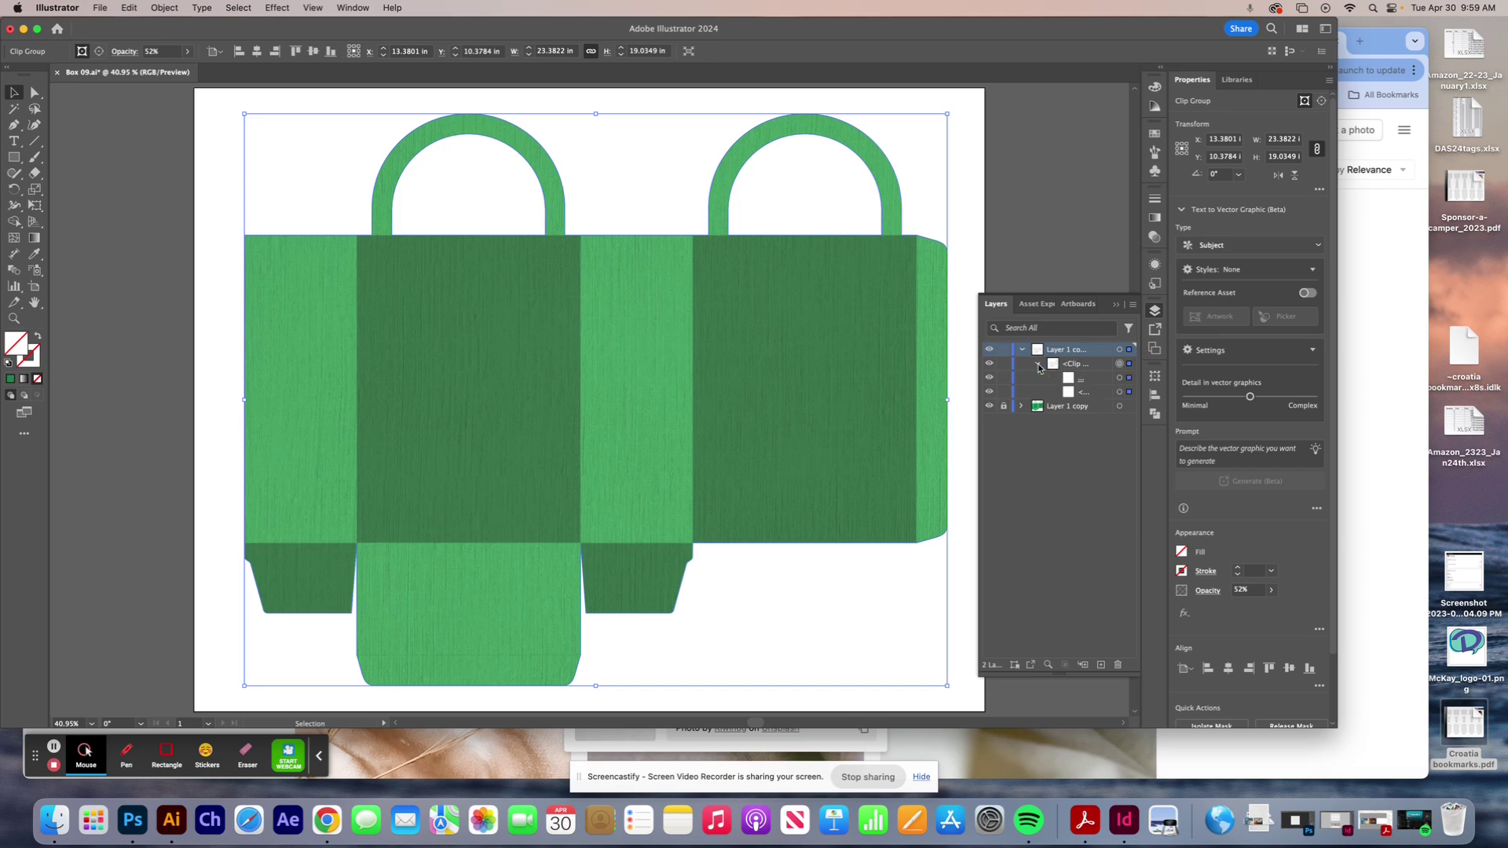
left_click(1128, 392)
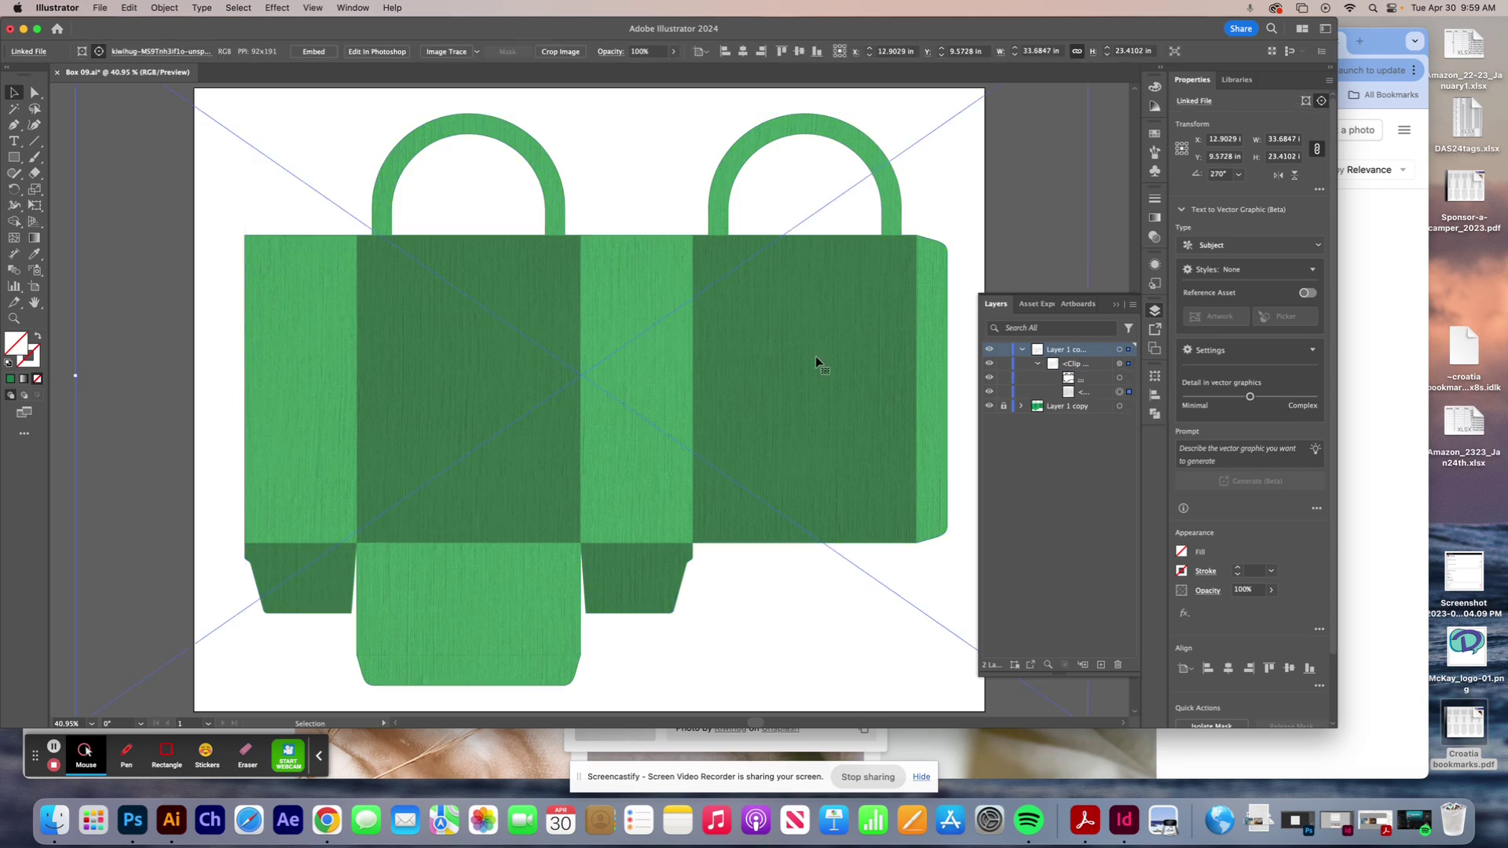
key("super+minus")
key("super+minus")
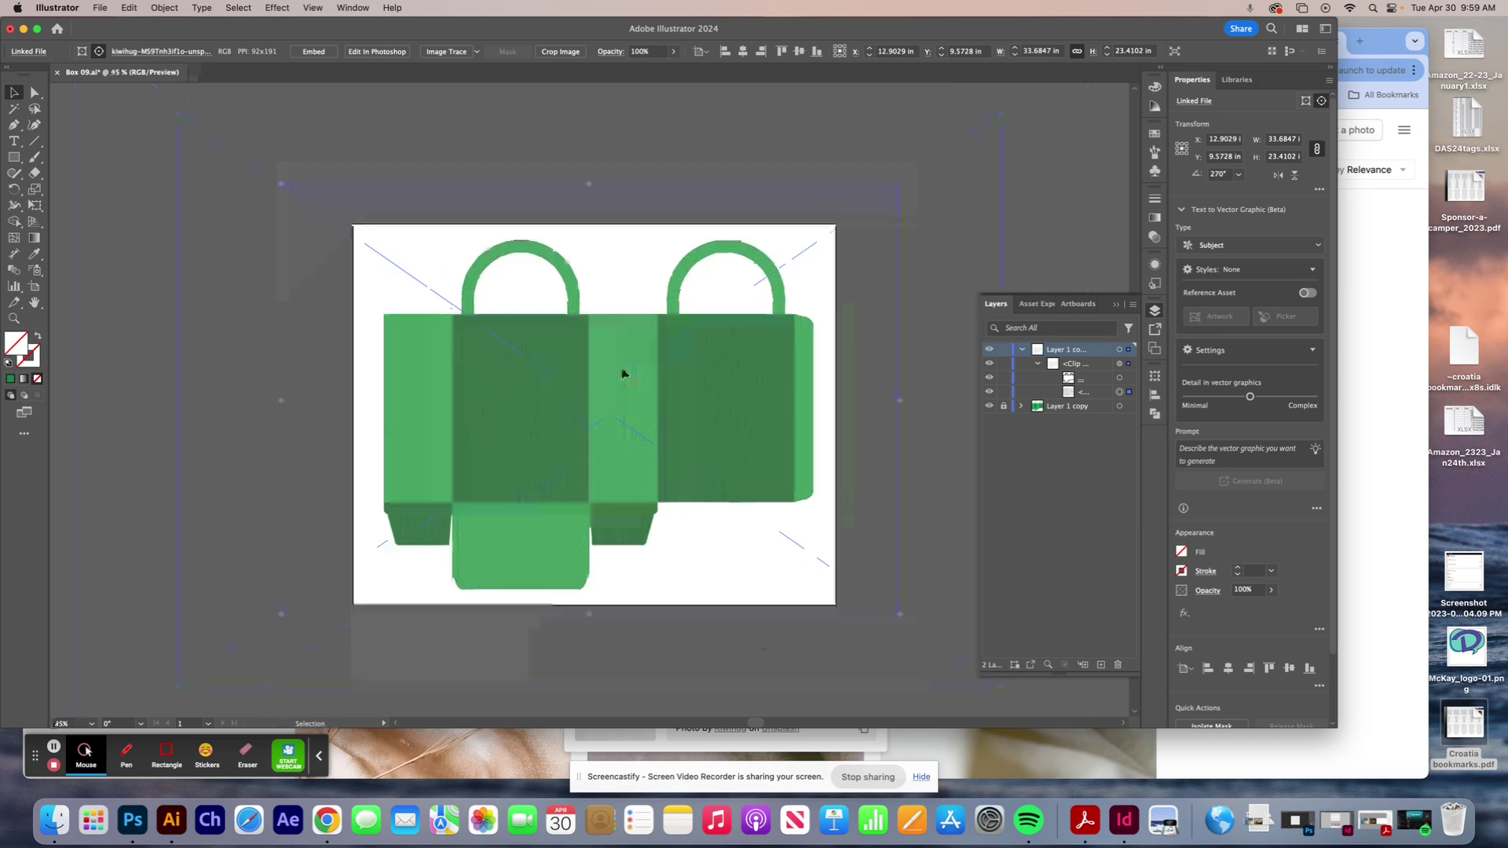
left_click_drag(901, 178, 955, 309)
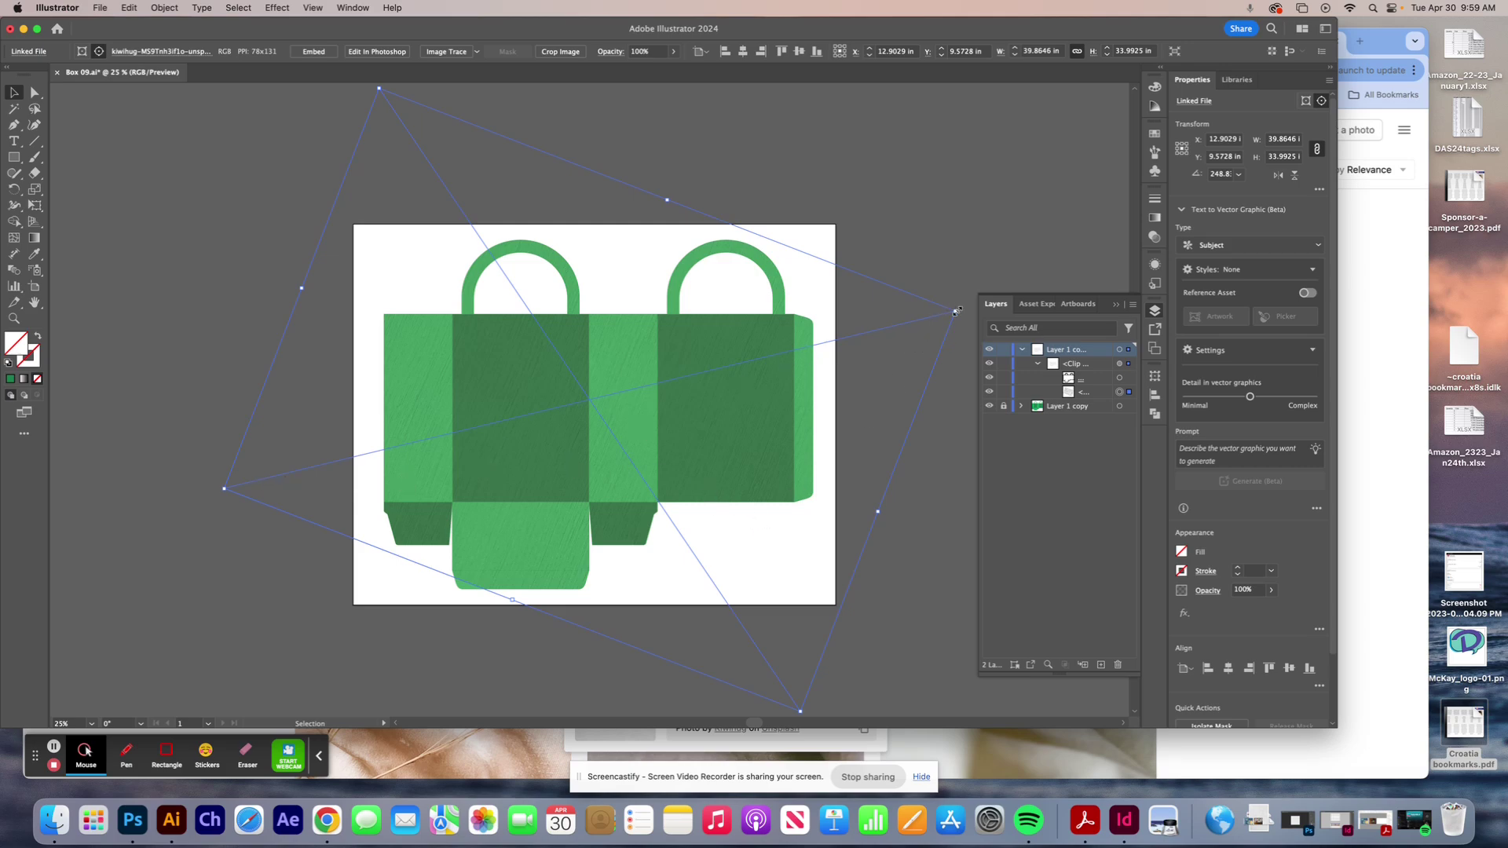
left_click_drag(668, 202, 892, 182)
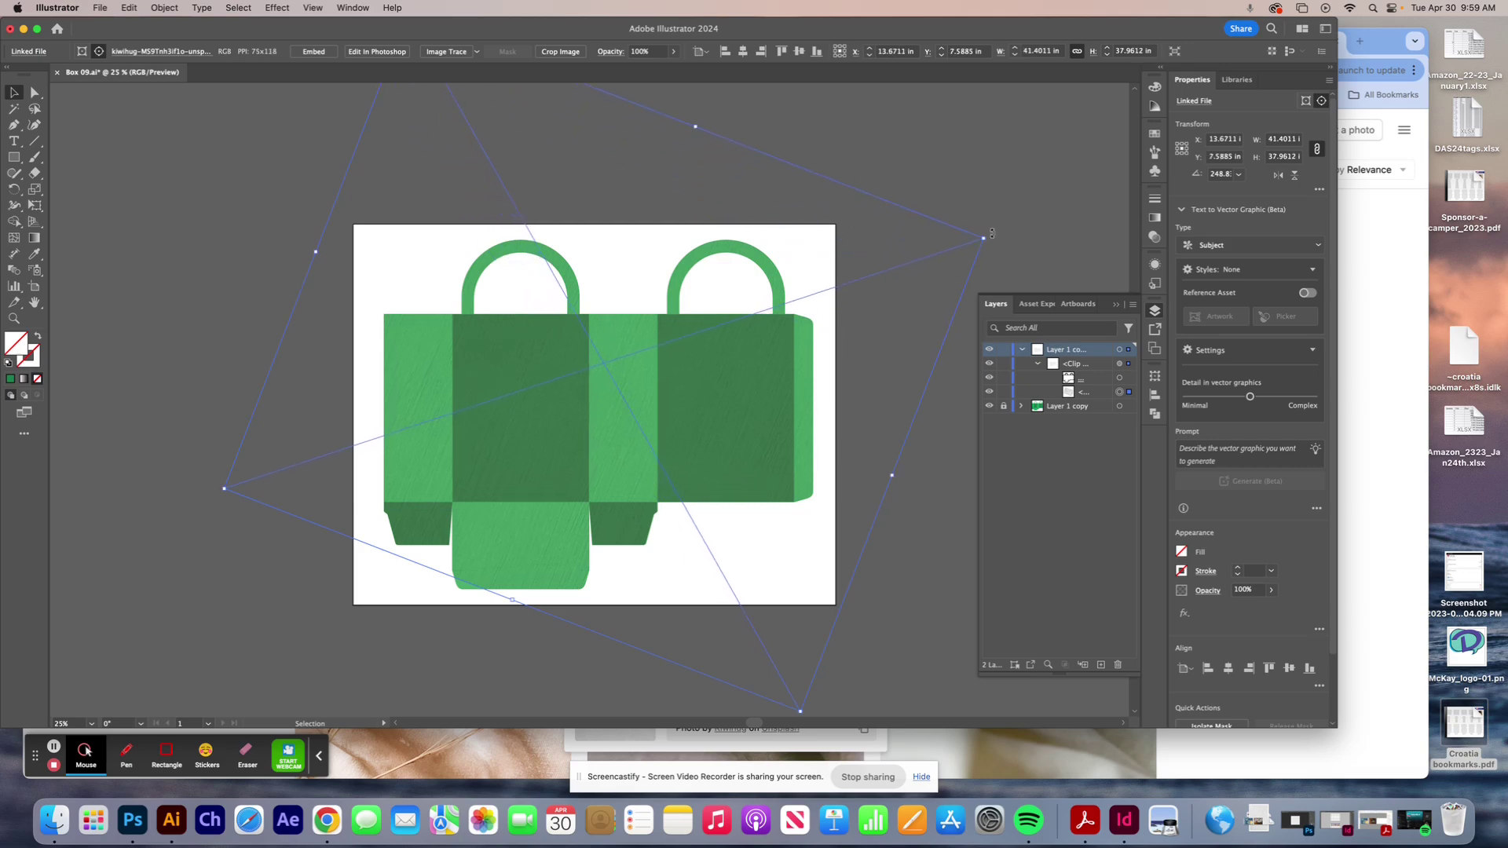
left_click_drag(995, 248, 993, 299)
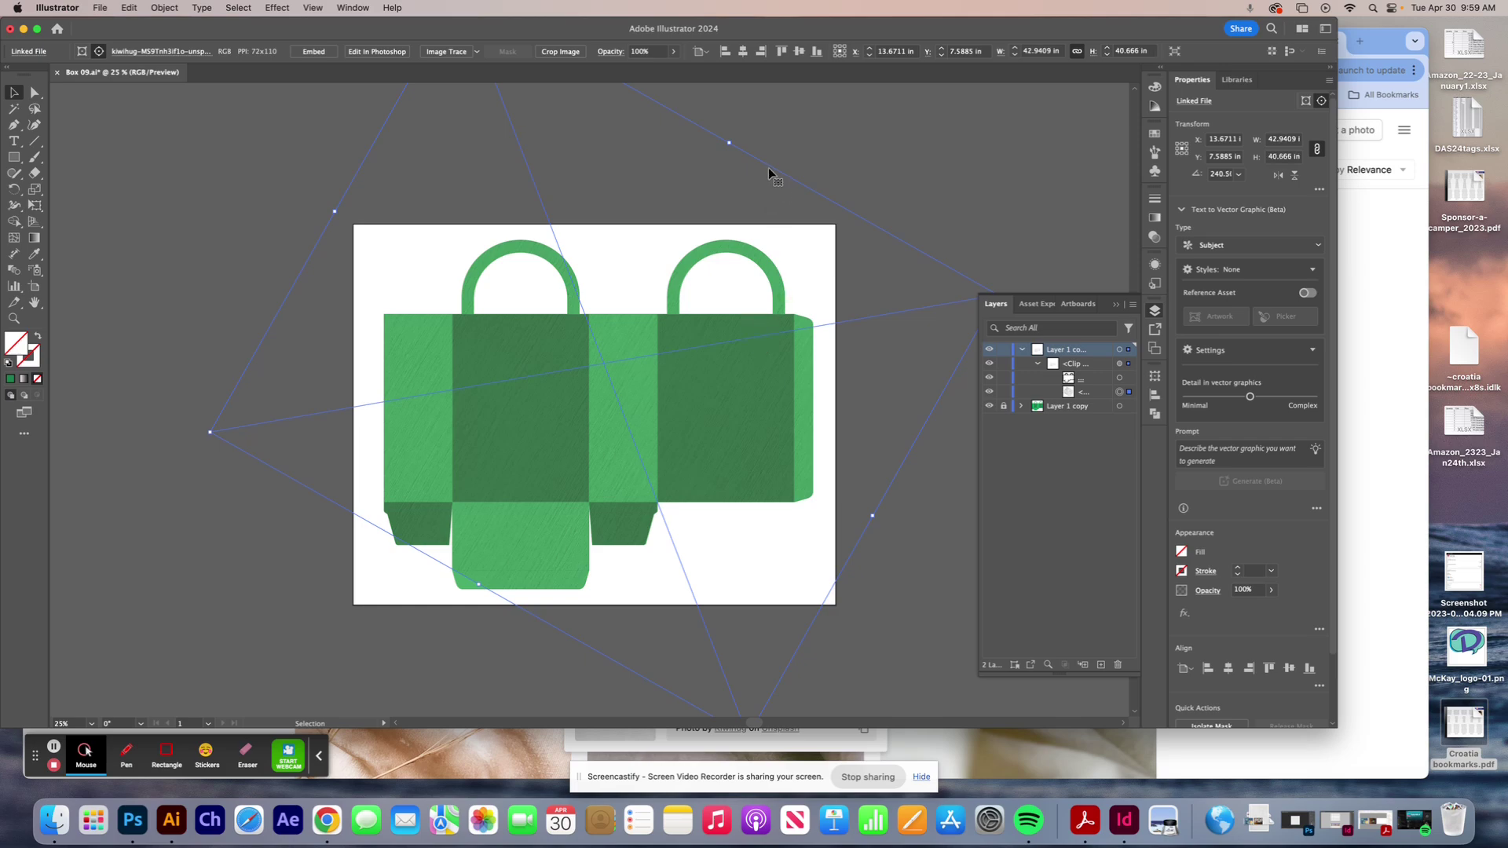
left_click_drag(535, 399, 488, 456)
left_click(197, 163)
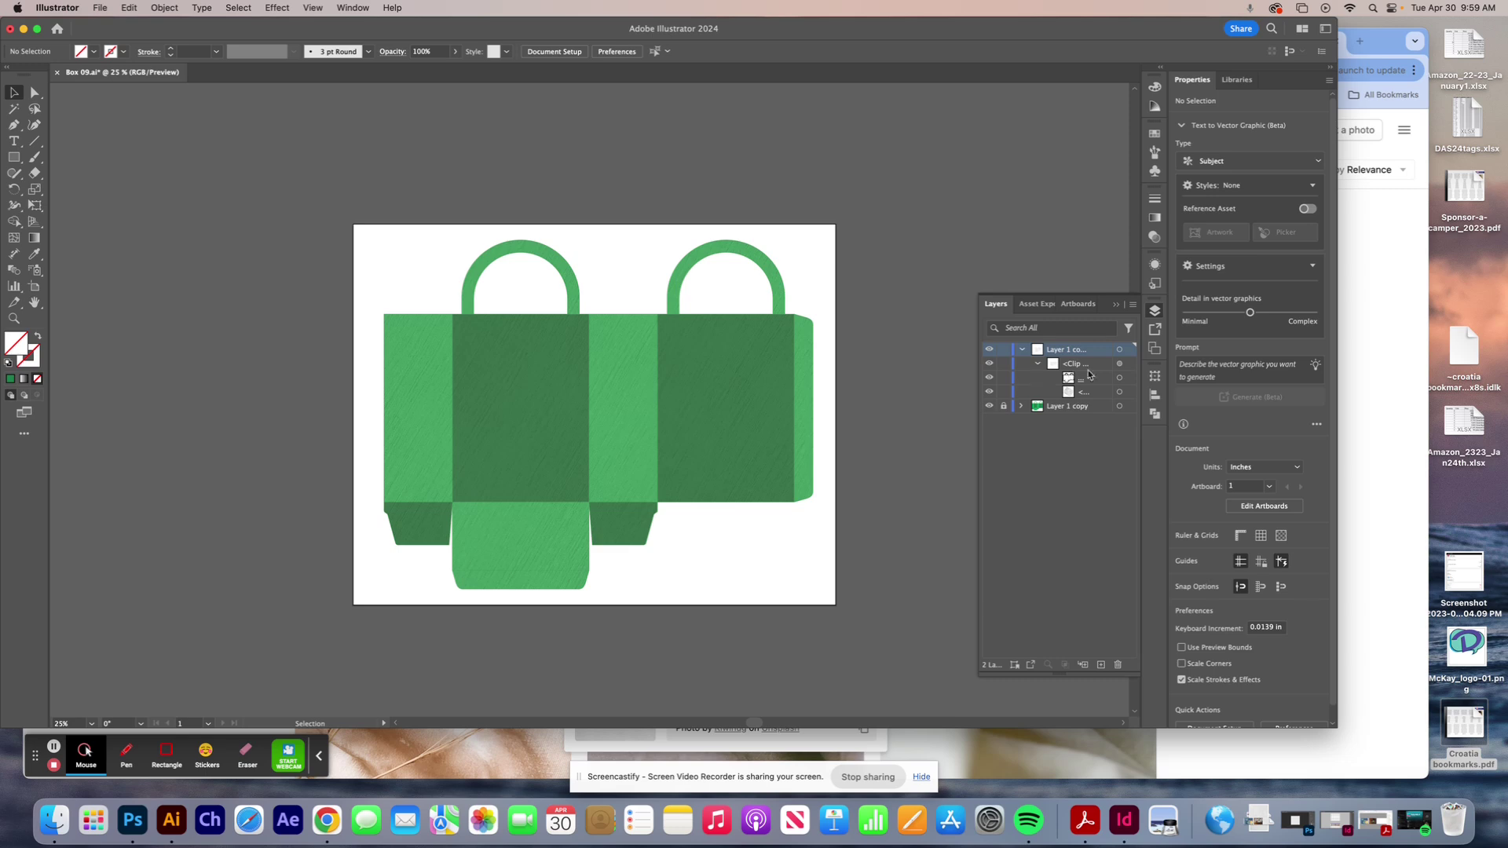
- Switch to Chrome with the Unsplash linen photo results
left_click(1366, 434)
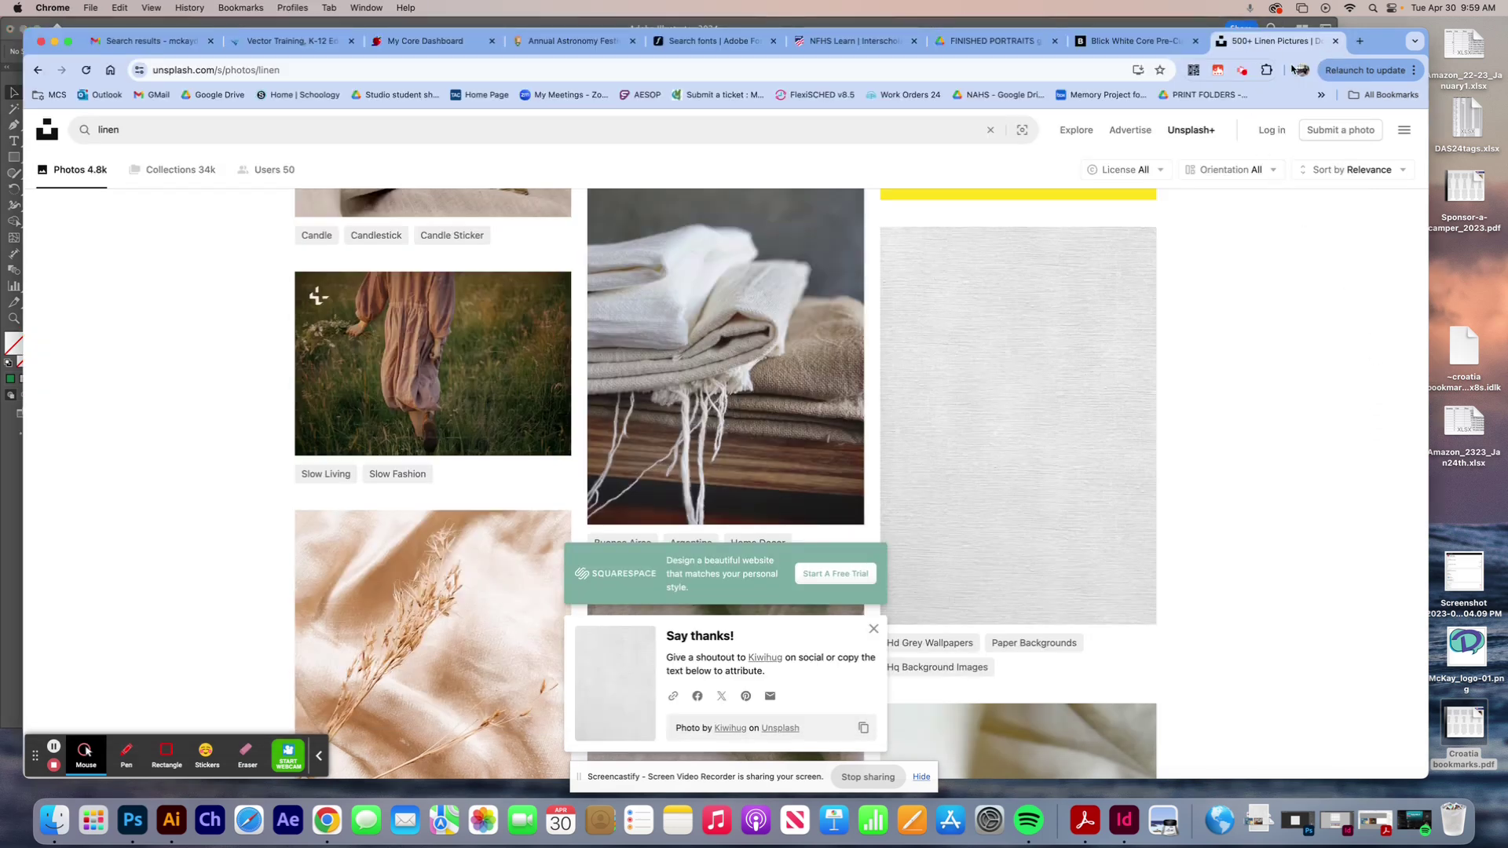